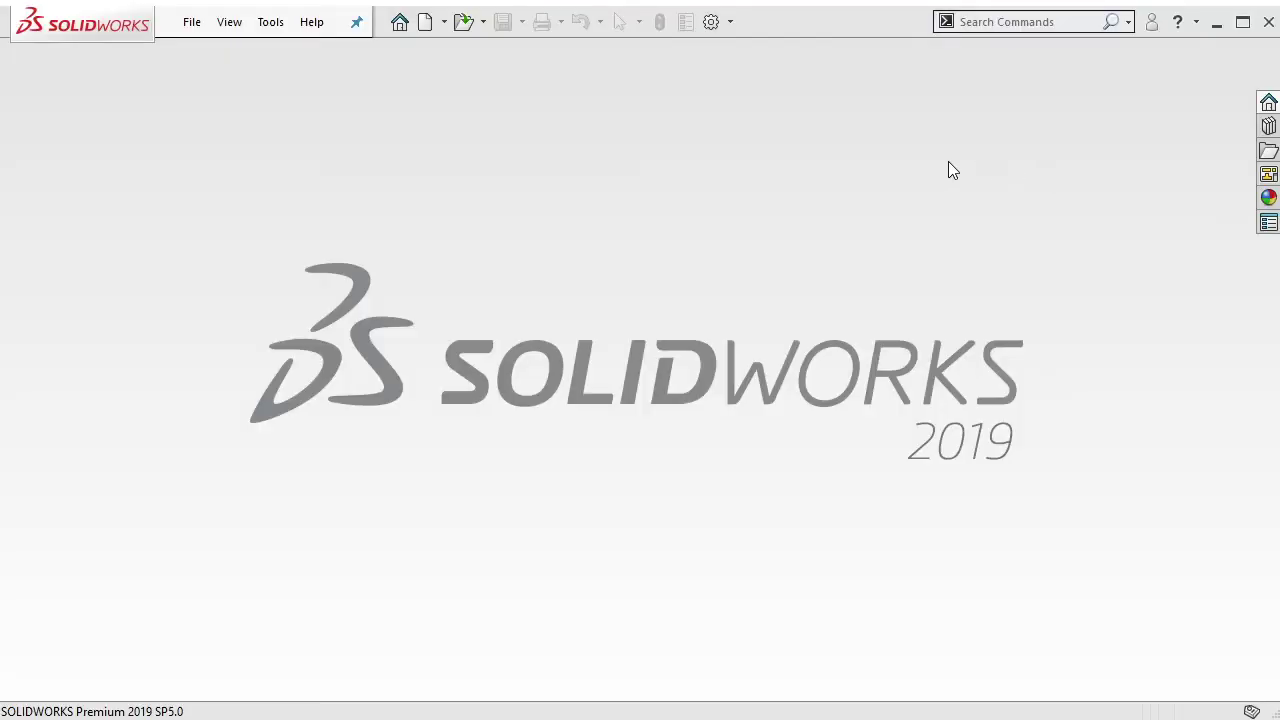
Create a new blank Part document from the New SOLIDWORKS Document dialog
{"action": "left_click", "coordinate": [425, 21]}
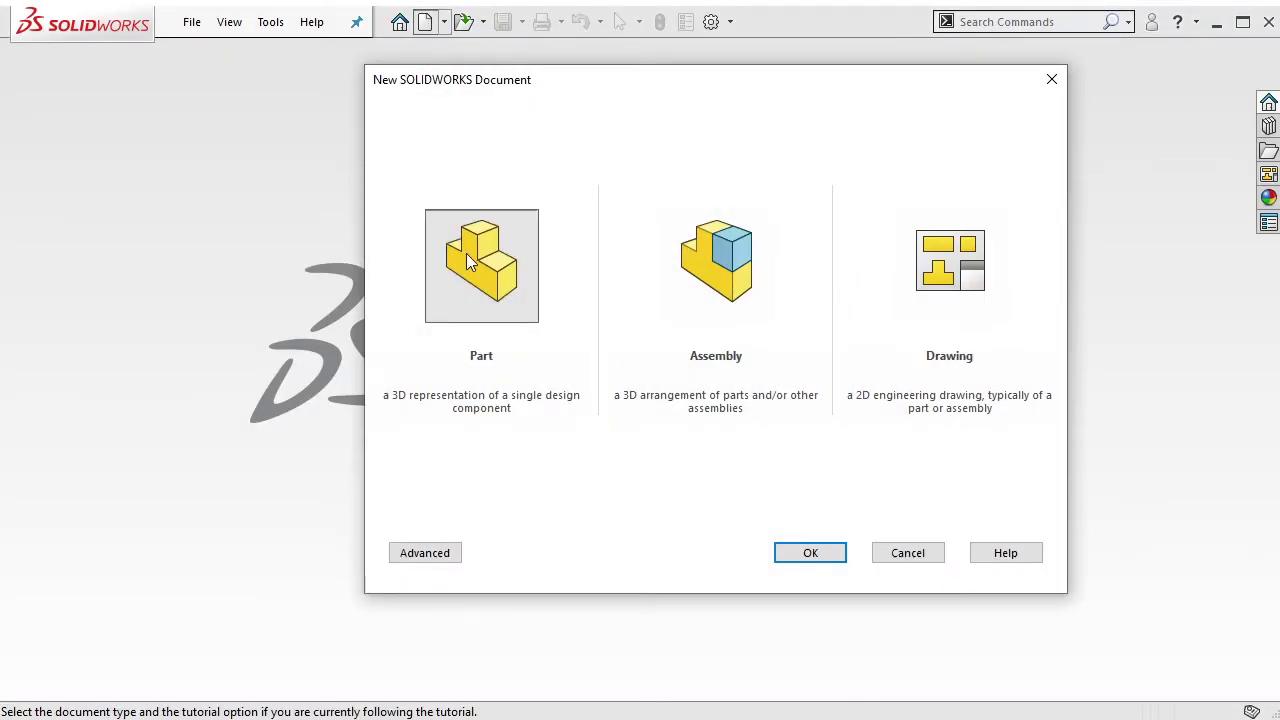
{"action": "left_click", "coordinate": [828, 552]}
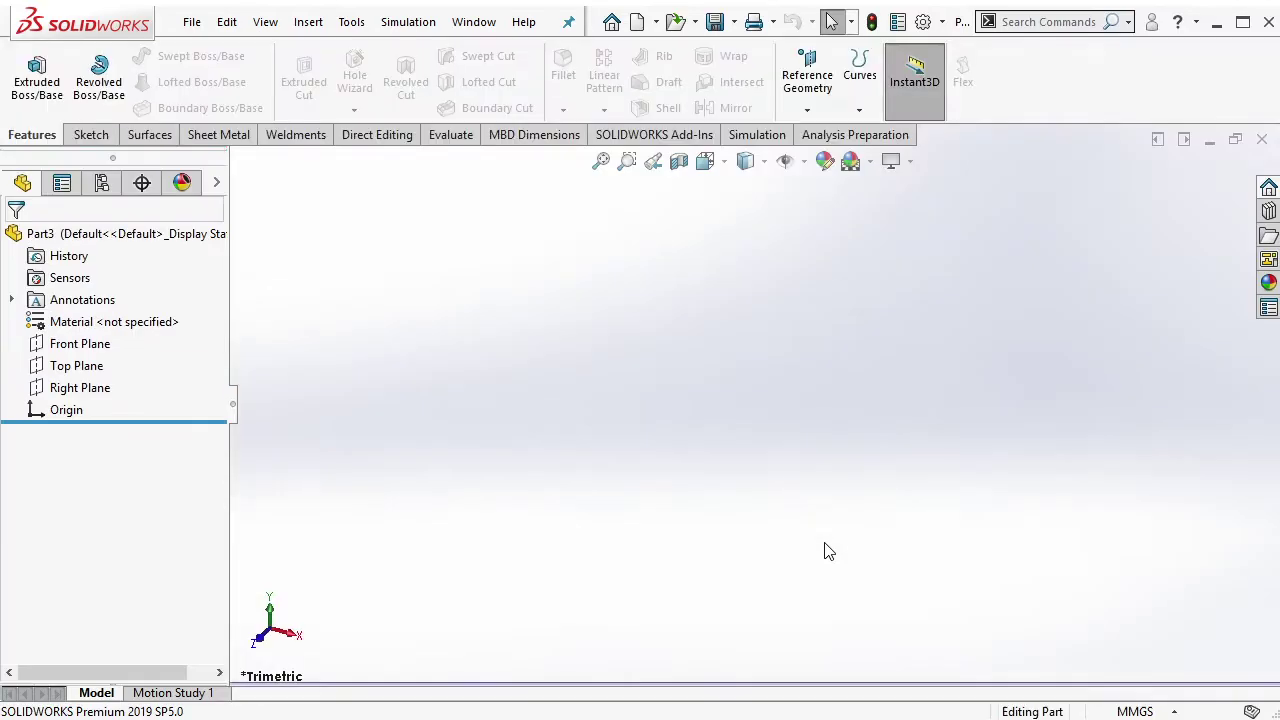
Sketch a center rectangle on the Front Plane, centred on the origin
{"action": "left_click", "coordinate": [89, 348]}
{"action": "left_click", "coordinate": [129, 320]}
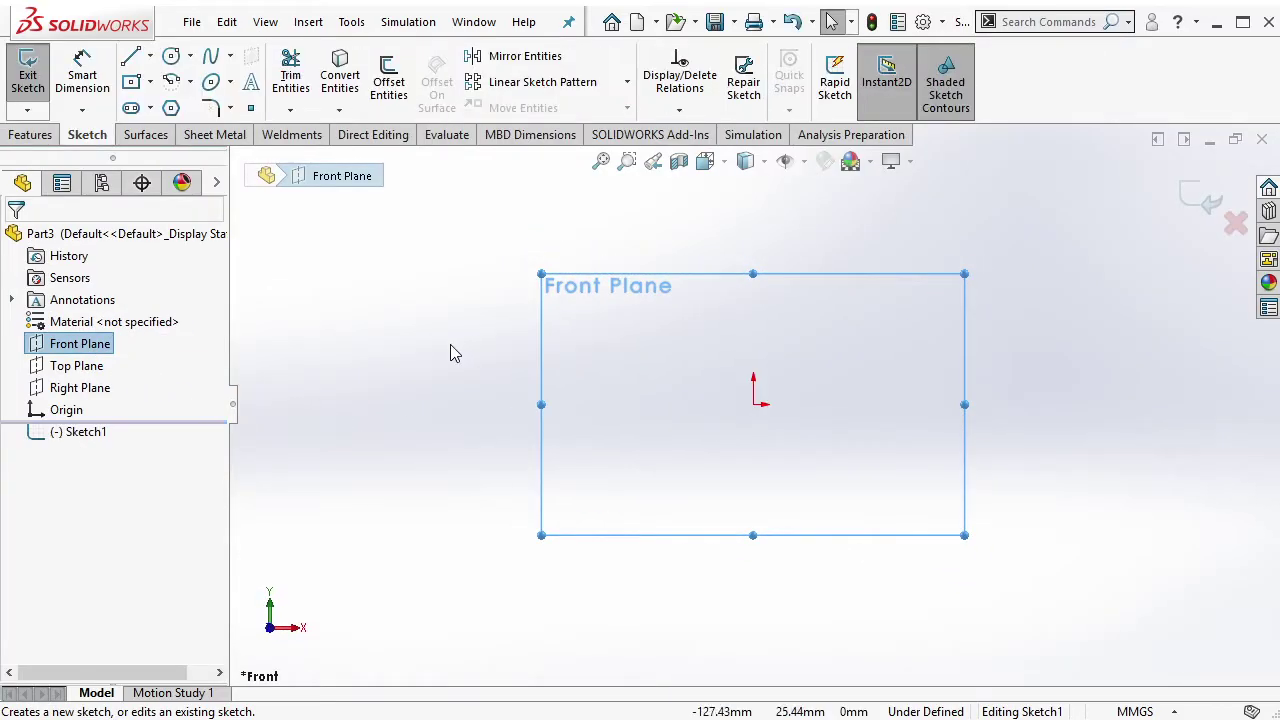
{"action": "left_click", "coordinate": [131, 81]}
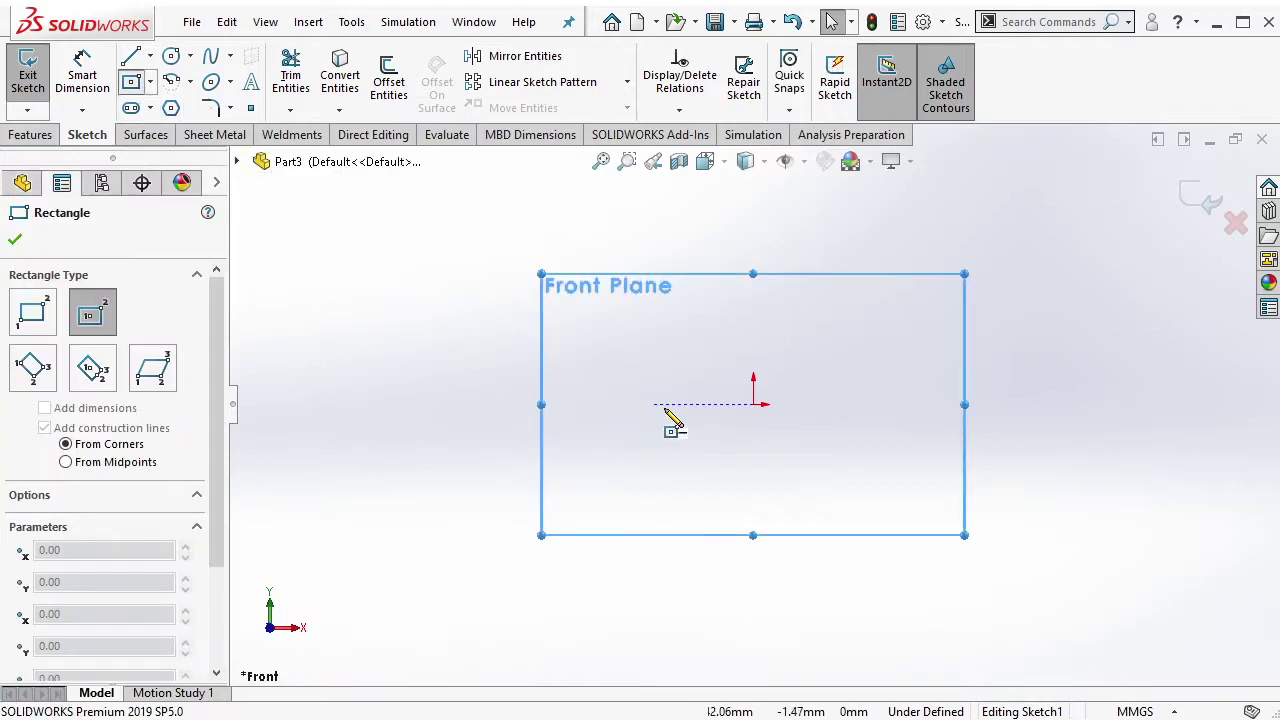
{"action": "left_click", "coordinate": [753, 404]}
{"action": "left_click", "coordinate": [938, 530]}
{"action": "key", "text": "Escape"}
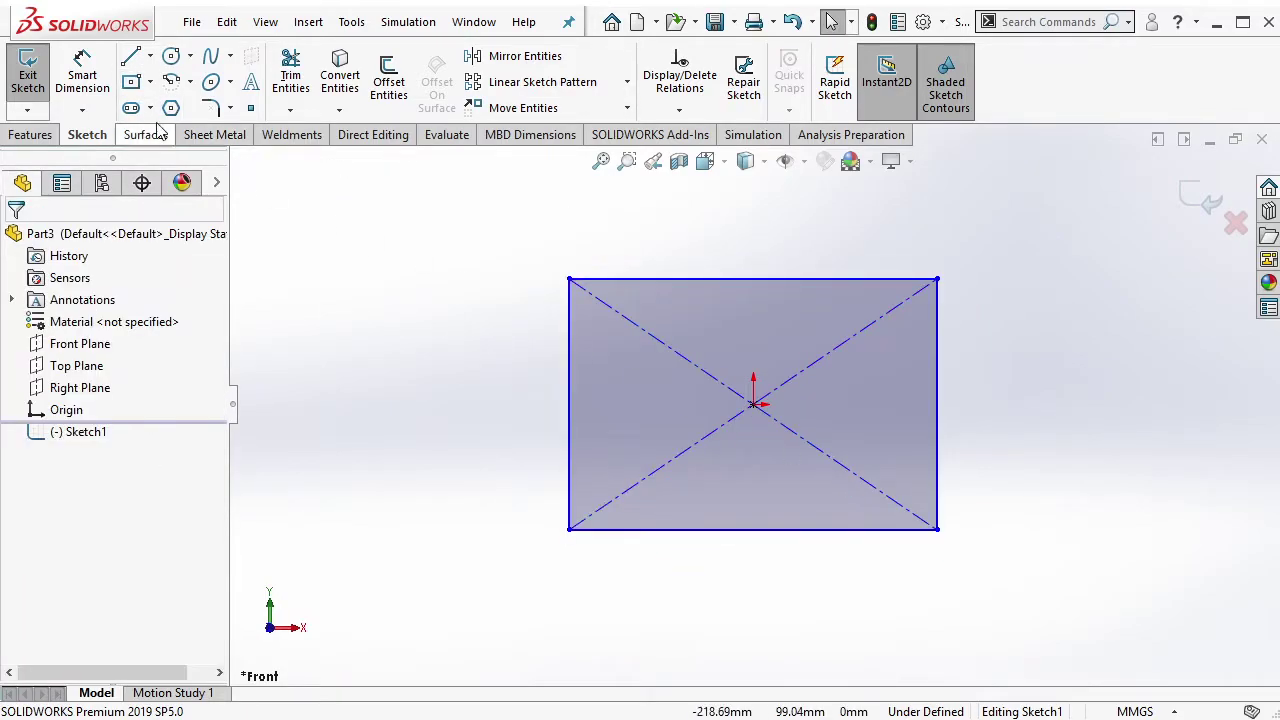
Dimension the rectangle 150 mm wide and 90 mm tall
{"action": "left_click", "coordinate": [640, 279]}
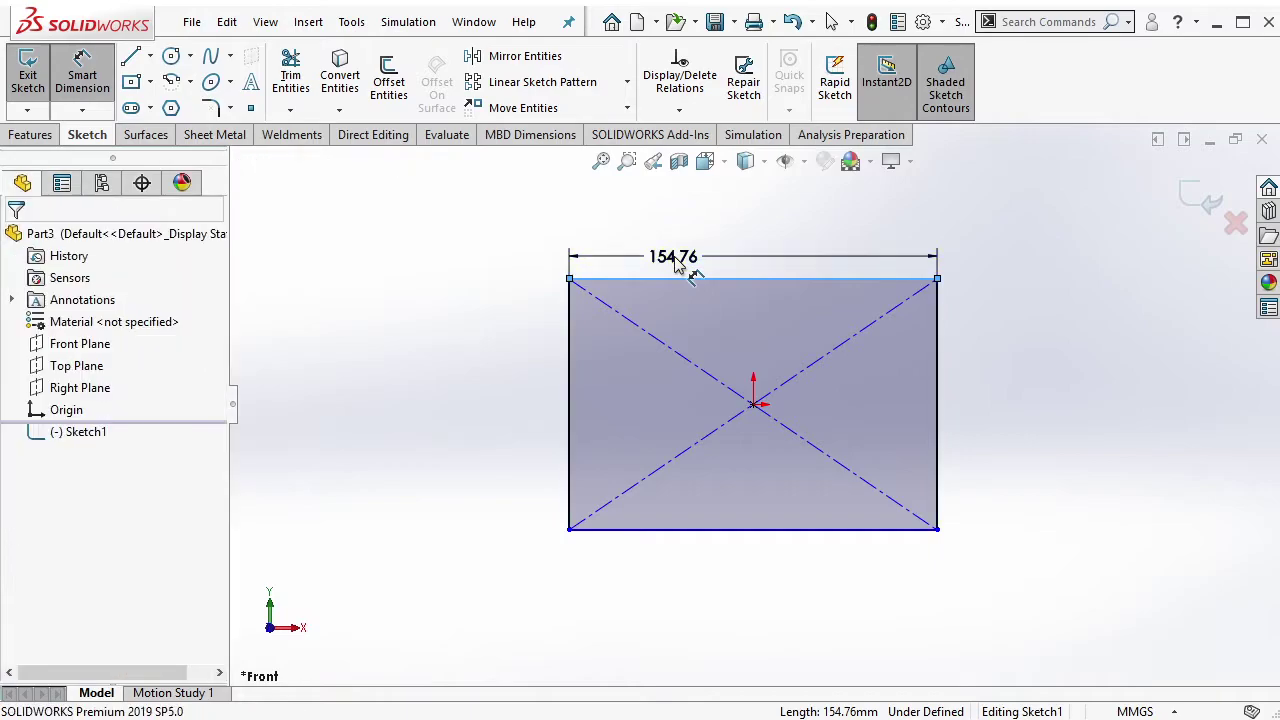
{"action": "left_click", "coordinate": [673, 260]}
{"action": "key", "text": "Return"}
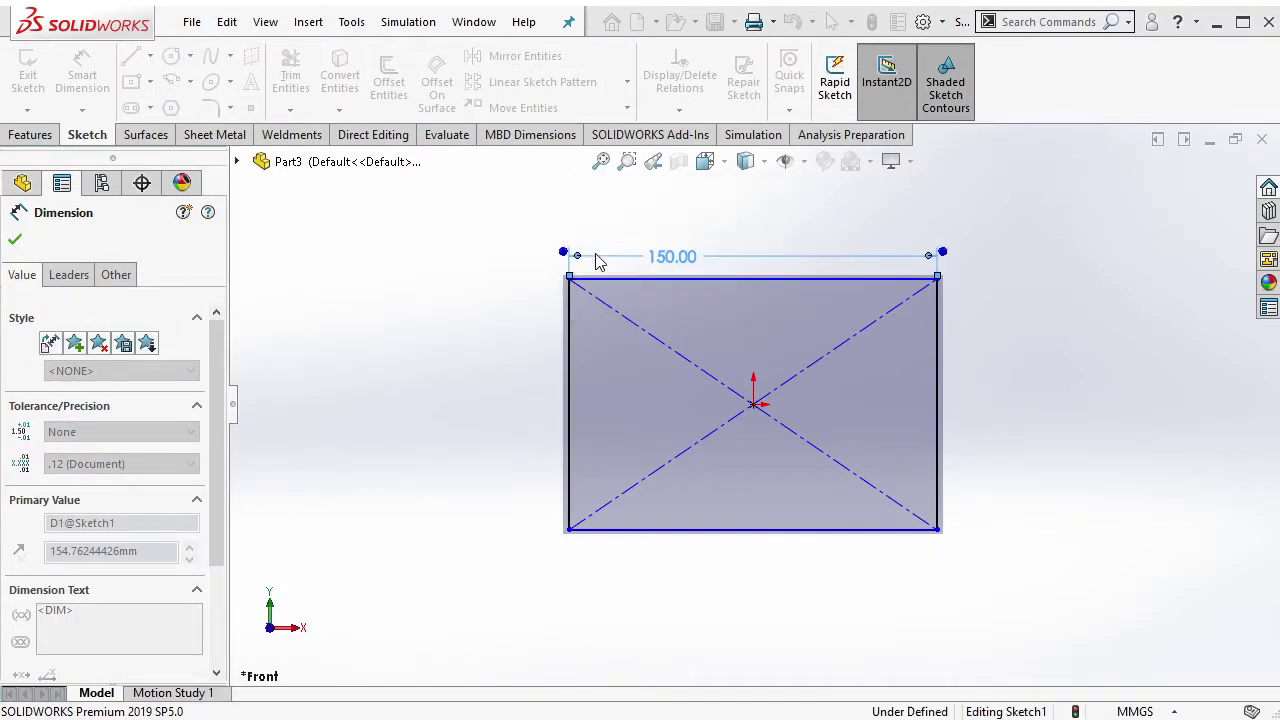
{"action": "left_click", "coordinate": [569, 400]}
{"action": "left_click", "coordinate": [550, 398]}
{"action": "left_click", "coordinate": [549, 398]}
{"action": "type", "text": "90"}
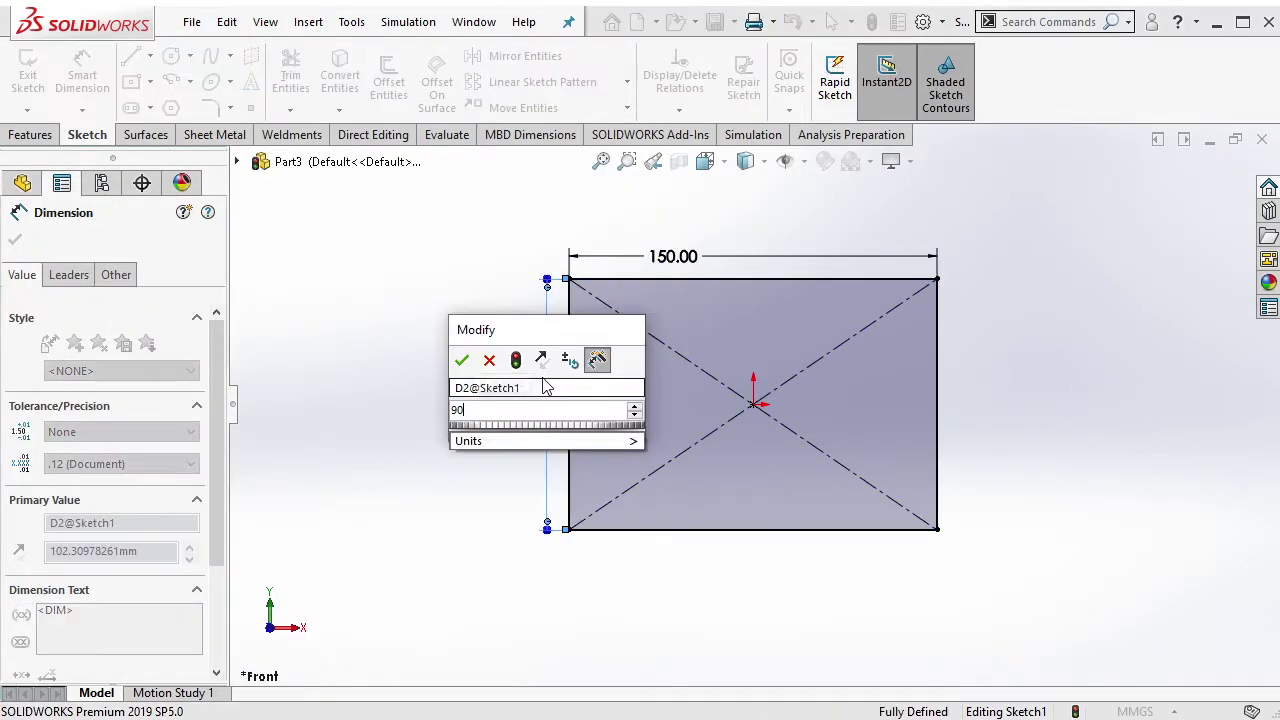
{"action": "left_click", "coordinate": [462, 361]}
Extrude the rectangle 15 mm in the reversed direction into a solid plate
{"action": "middle_click_drag", "start_coordinate": [714, 394], "coordinate": [551, 257]}
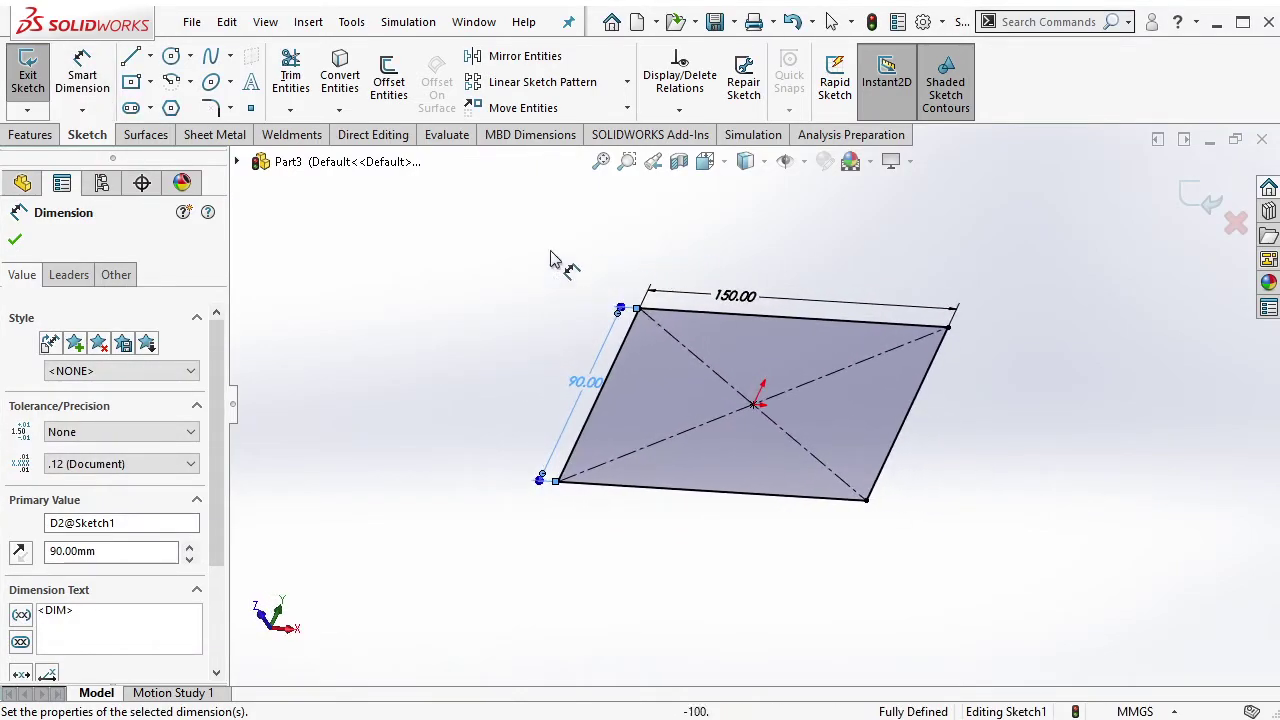
{"action": "left_click", "coordinate": [40, 134]}
{"action": "left_click", "coordinate": [36, 80]}
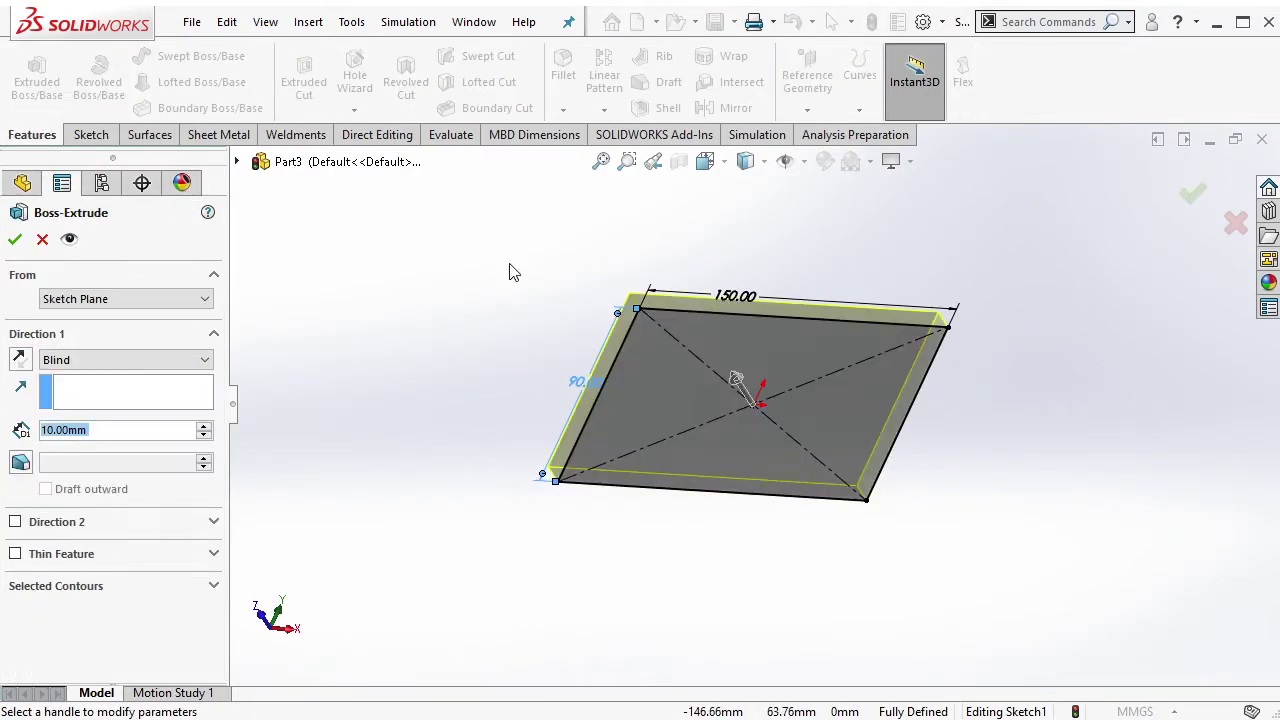
{"action": "type", "text": "15"}
{"action": "key", "text": "Return"}
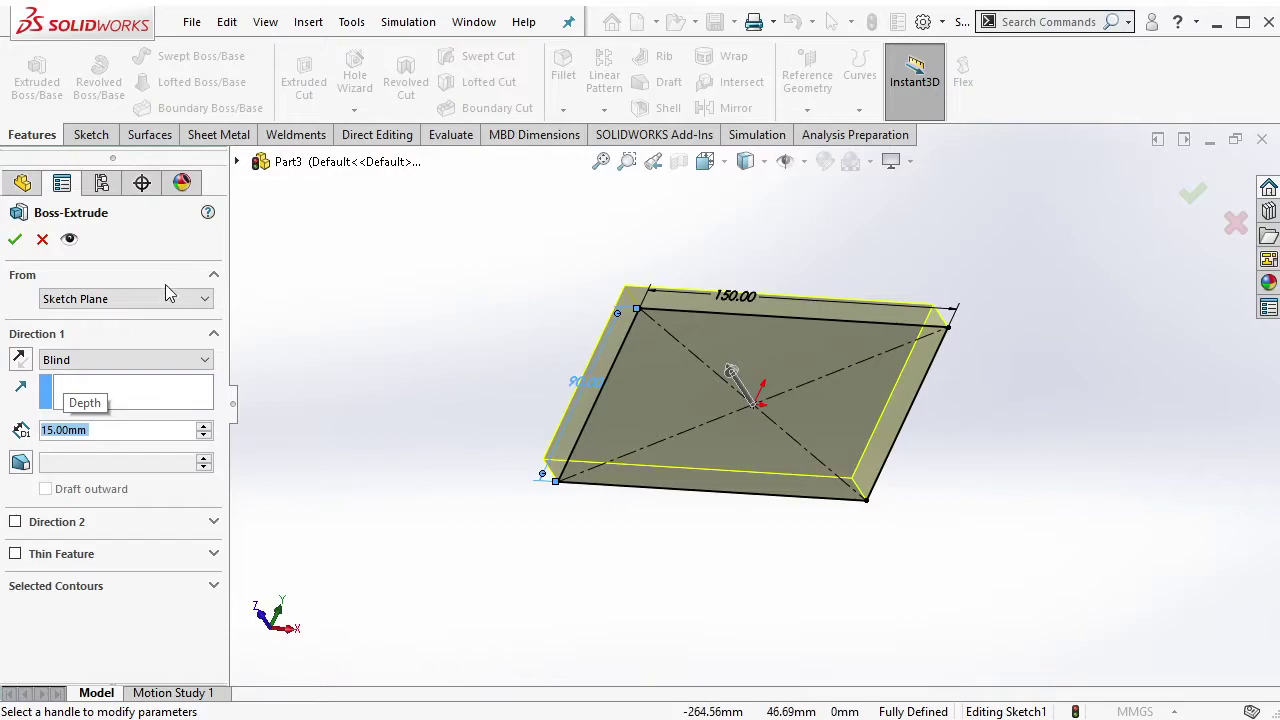
{"action": "left_click", "coordinate": [18, 360]}
{"action": "left_click", "coordinate": [14, 240]}
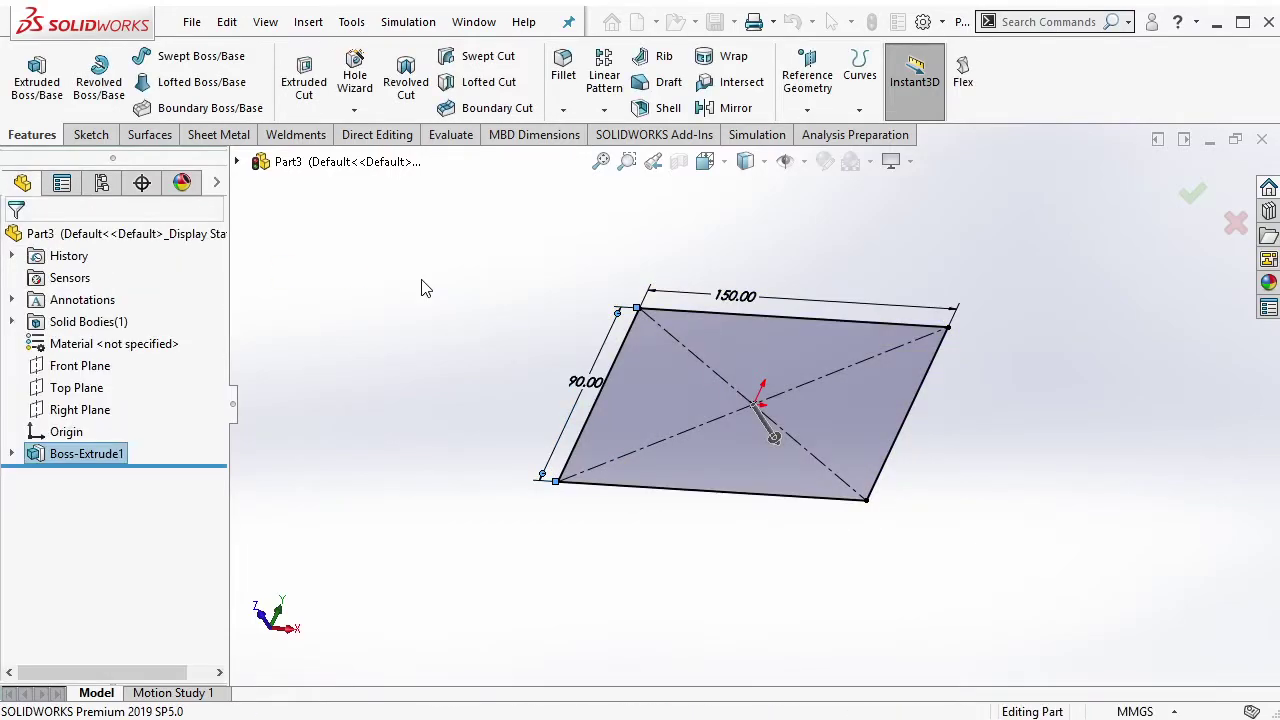
{"action": "mouse_move", "coordinate": [884, 369]}
{"action": "middle_mouse_down"}
{"action": "mouse_move", "coordinate": [829, 350]}
{"action": "mouse_move", "coordinate": [763, 410]}
{"action": "middle_mouse_up"}
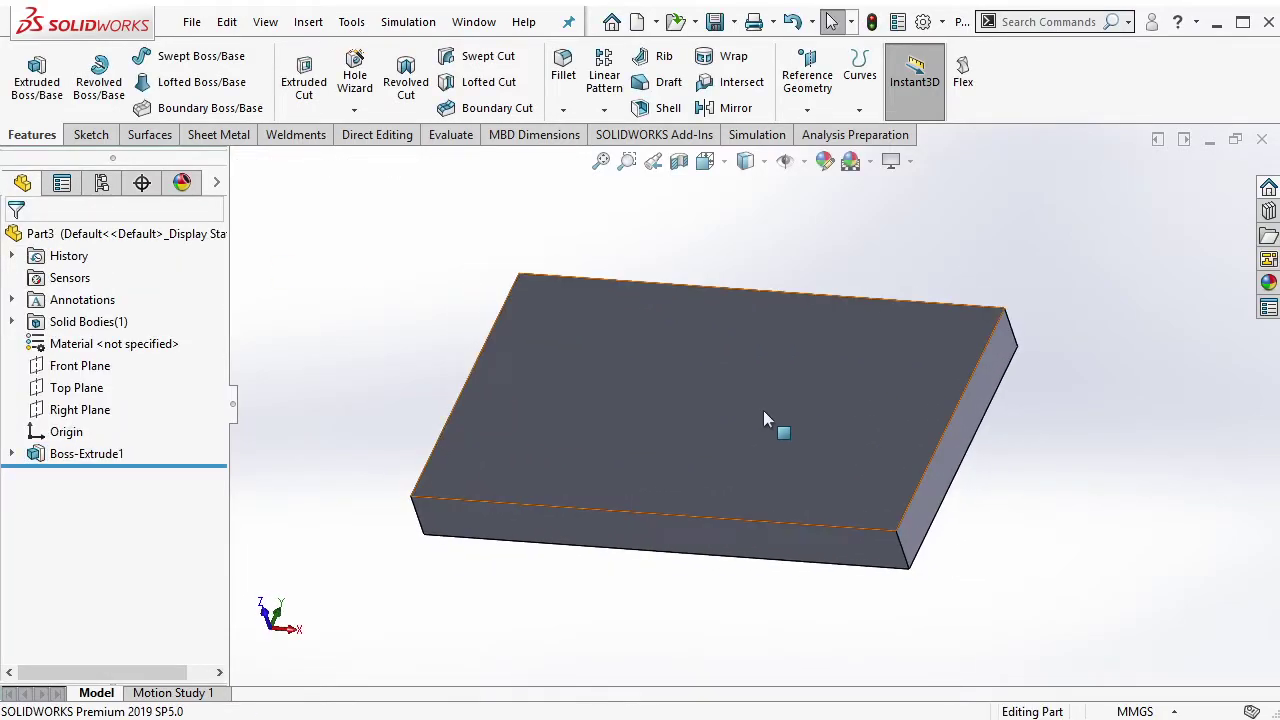
Start a sketch on the plate's top face with a point at the near edge's midpoint
{"action": "left_click", "coordinate": [763, 410]}
{"action": "left_click", "coordinate": [853, 351]}
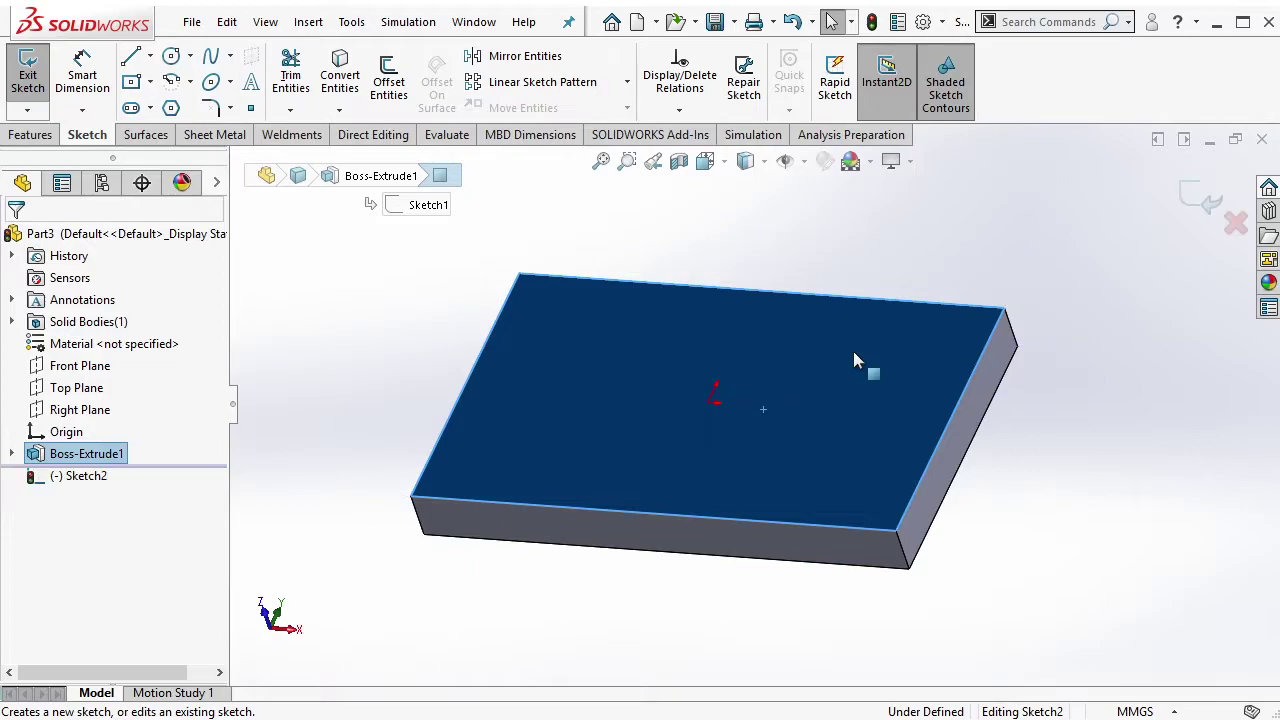
{"action": "left_click", "coordinate": [250, 108]}
{"action": "left_click", "coordinate": [653, 514]}
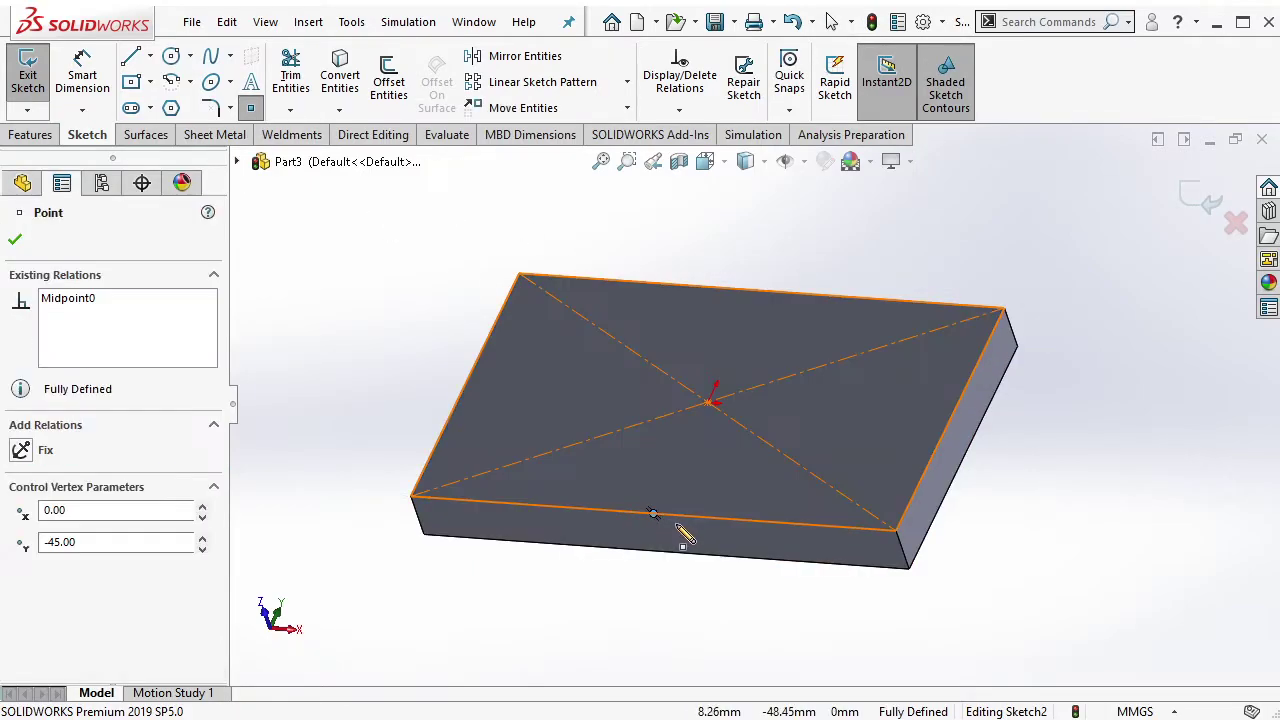
{"action": "key", "text": "Escape"}
Draw a corner rectangle with its near edge centred on the midpoint point, then enlarge it
{"action": "left_click", "coordinate": [150, 82]}
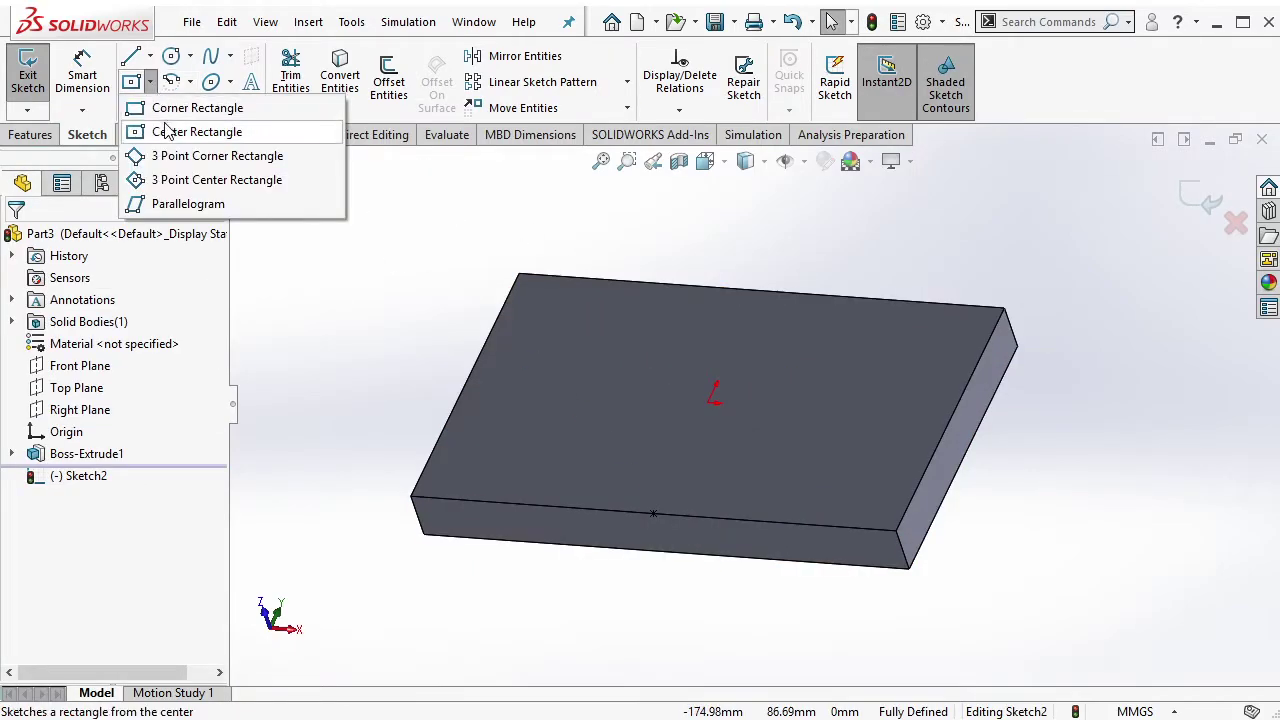
{"action": "left_click", "coordinate": [175, 106]}
{"action": "left_click", "coordinate": [622, 397]}
{"action": "left_click", "coordinate": [760, 493]}
{"action": "key", "text": "Escape"}
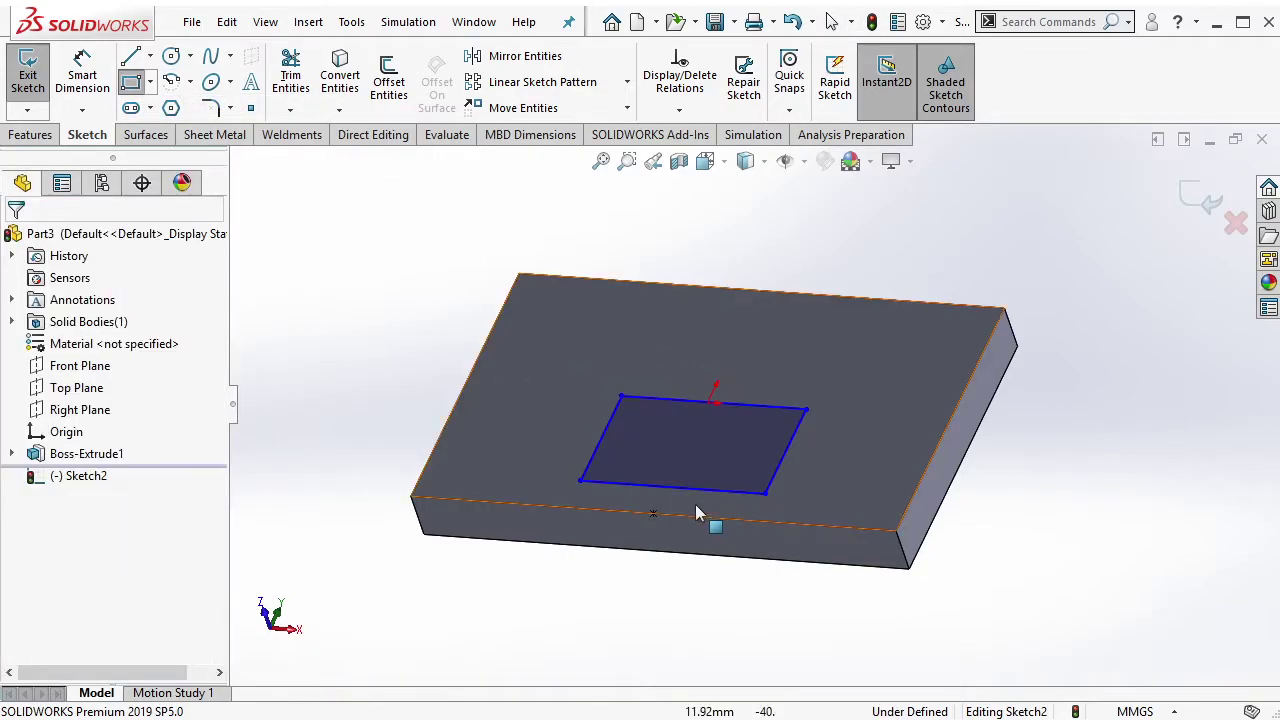
{"action": "left_click", "coordinate": [674, 490]}
{"action": "left_click", "coordinate": [653, 514], "text": "ctrl"}
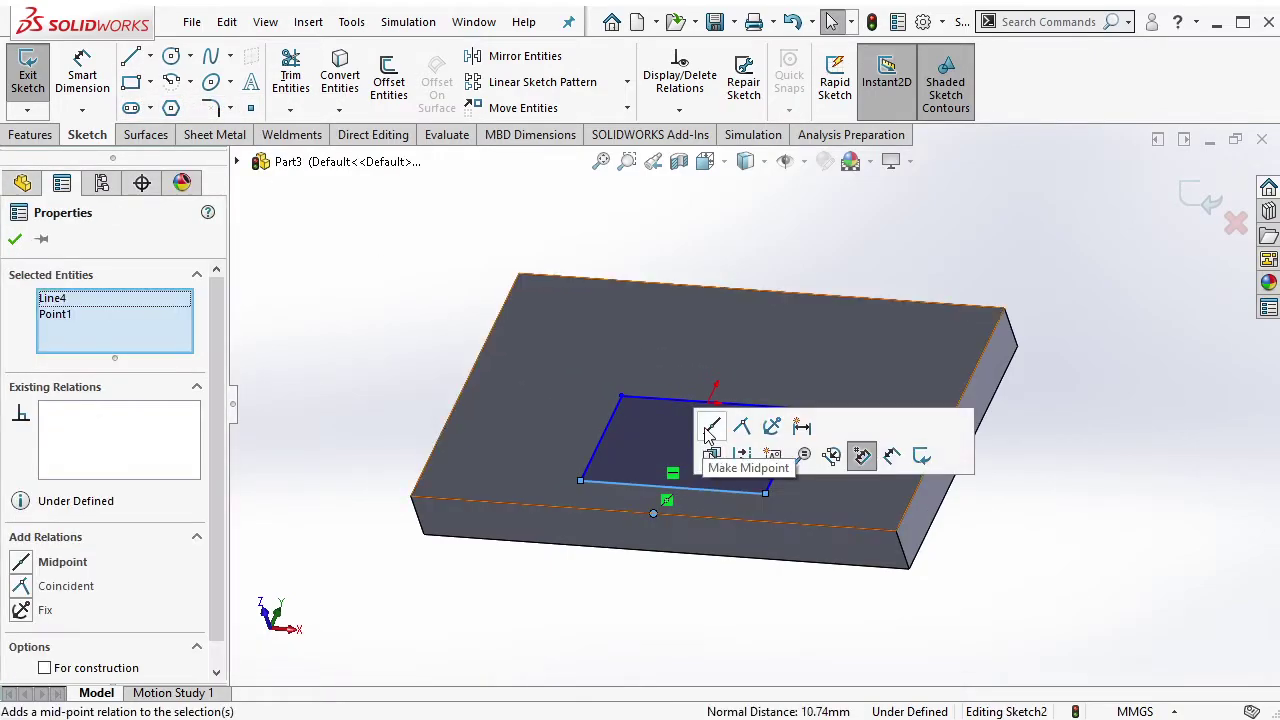
{"action": "left_click", "coordinate": [705, 452]}
{"action": "left_click_drag", "start_coordinate": [607, 430], "coordinate": [608, 352]}
{"action": "middle_click_drag", "start_coordinate": [608, 352], "coordinate": [601, 324]}
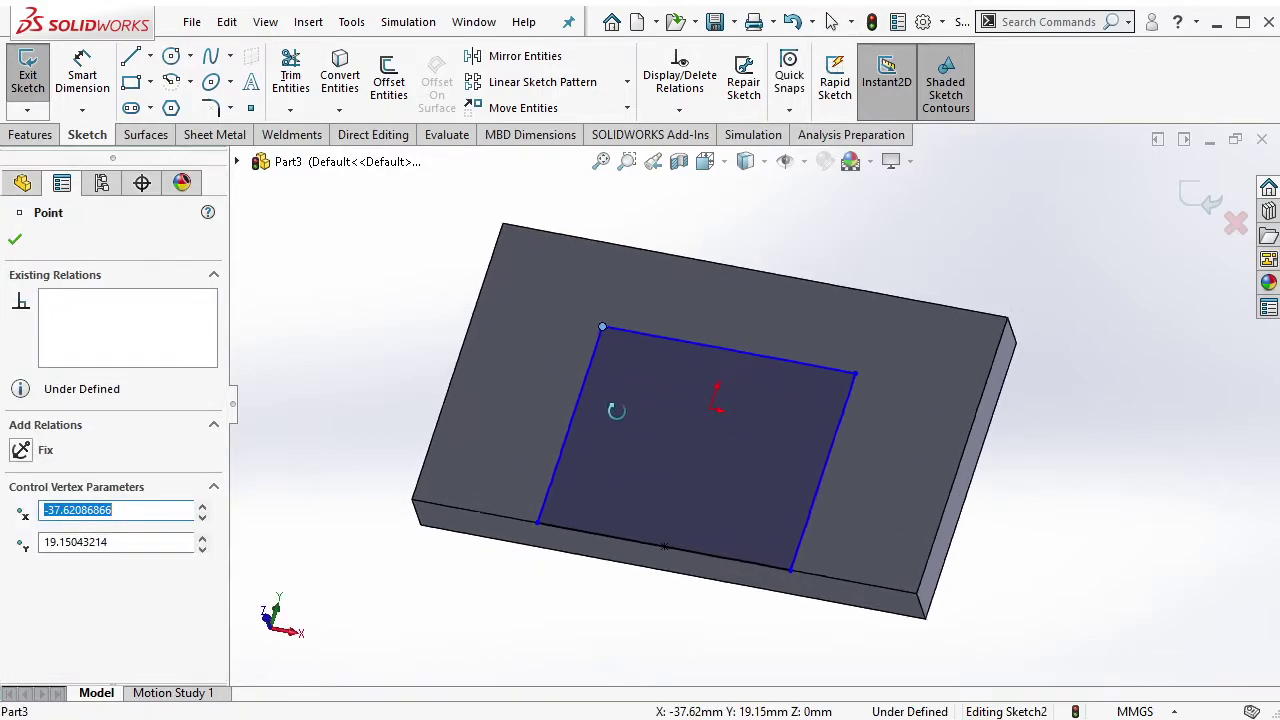
{"action": "mouse_move", "coordinate": [601, 324]}
{"action": "left_mouse_down"}
{"action": "mouse_move", "coordinate": [634, 337]}
{"action": "mouse_move", "coordinate": [622, 328]}
{"action": "left_mouse_up"}
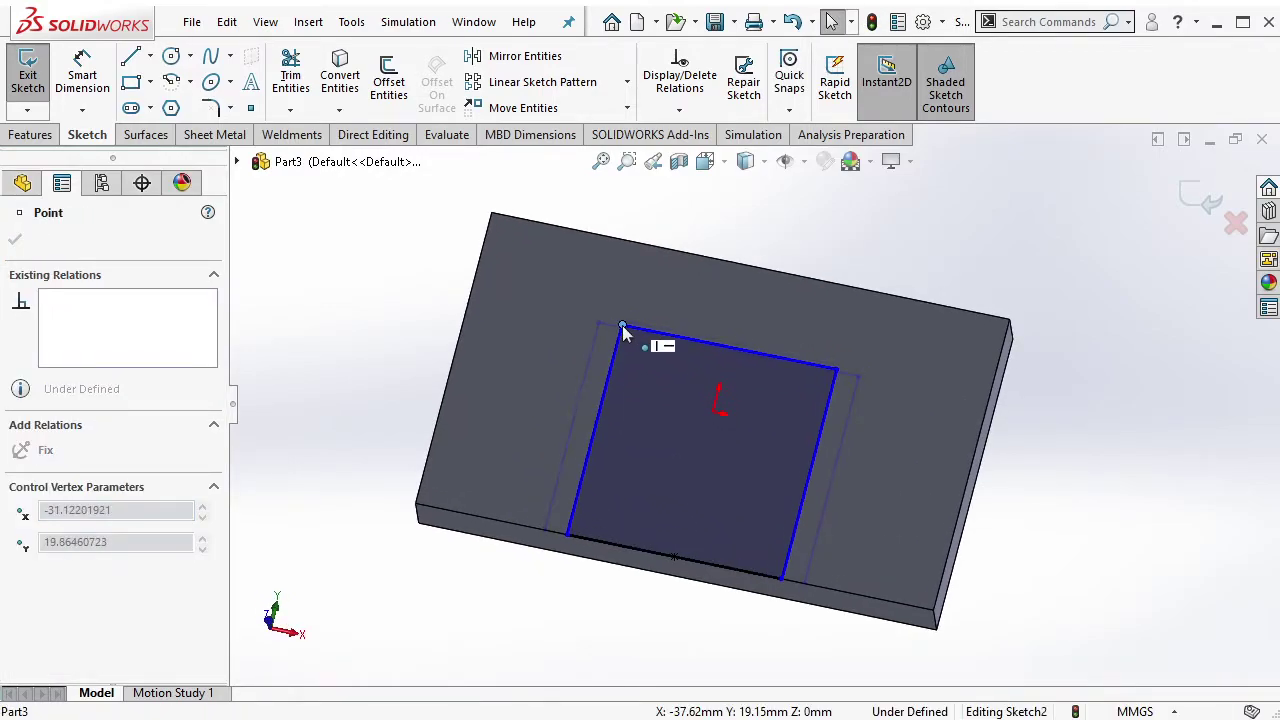
Dimension the rectangle 25 mm from the back edge and 45 mm from the left edge
{"action": "left_click", "coordinate": [82, 75]}
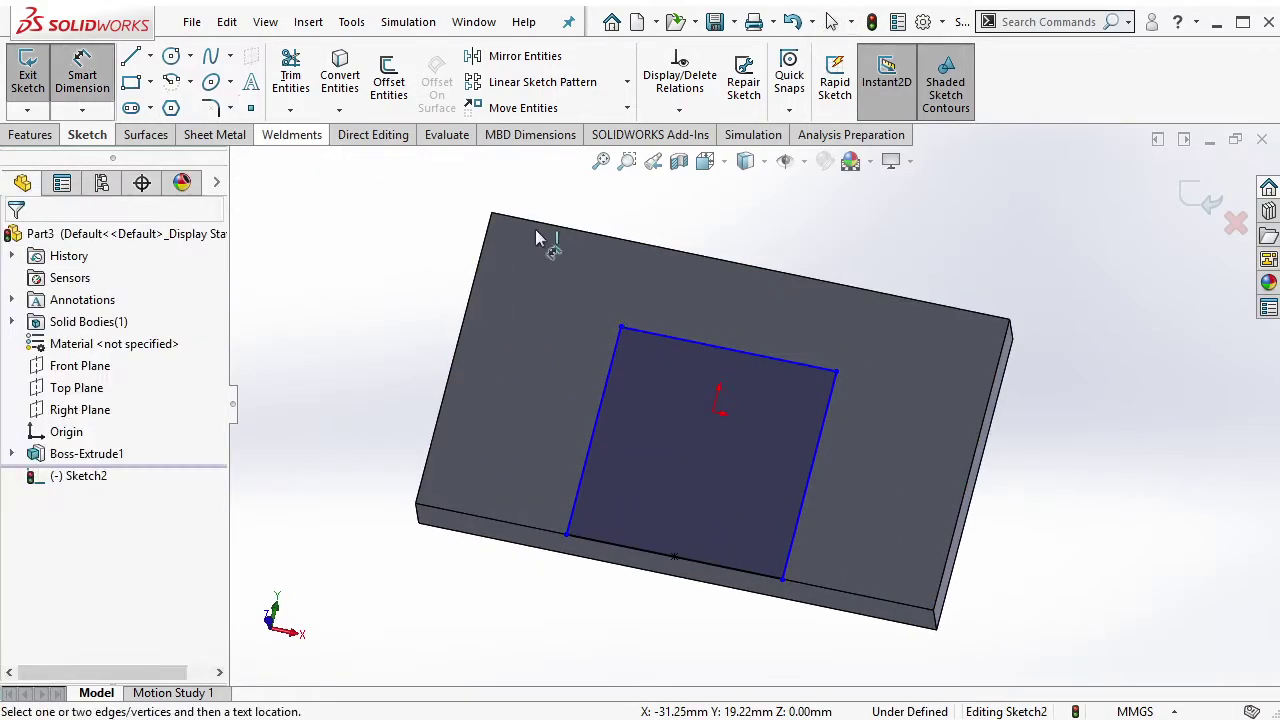
{"action": "left_click", "coordinate": [677, 349]}
{"action": "left_click", "coordinate": [710, 256]}
{"action": "left_click", "coordinate": [680, 290]}
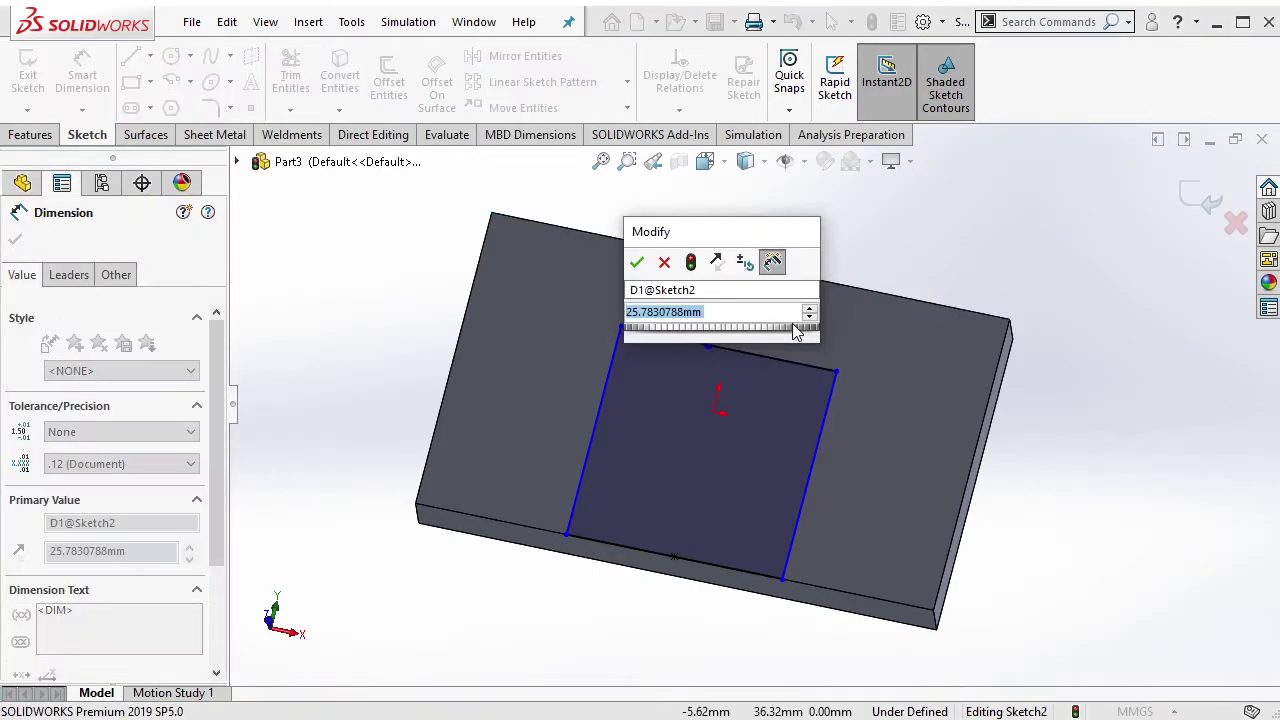
{"action": "type", "text": "25"}
{"action": "left_click", "coordinate": [637, 263]}
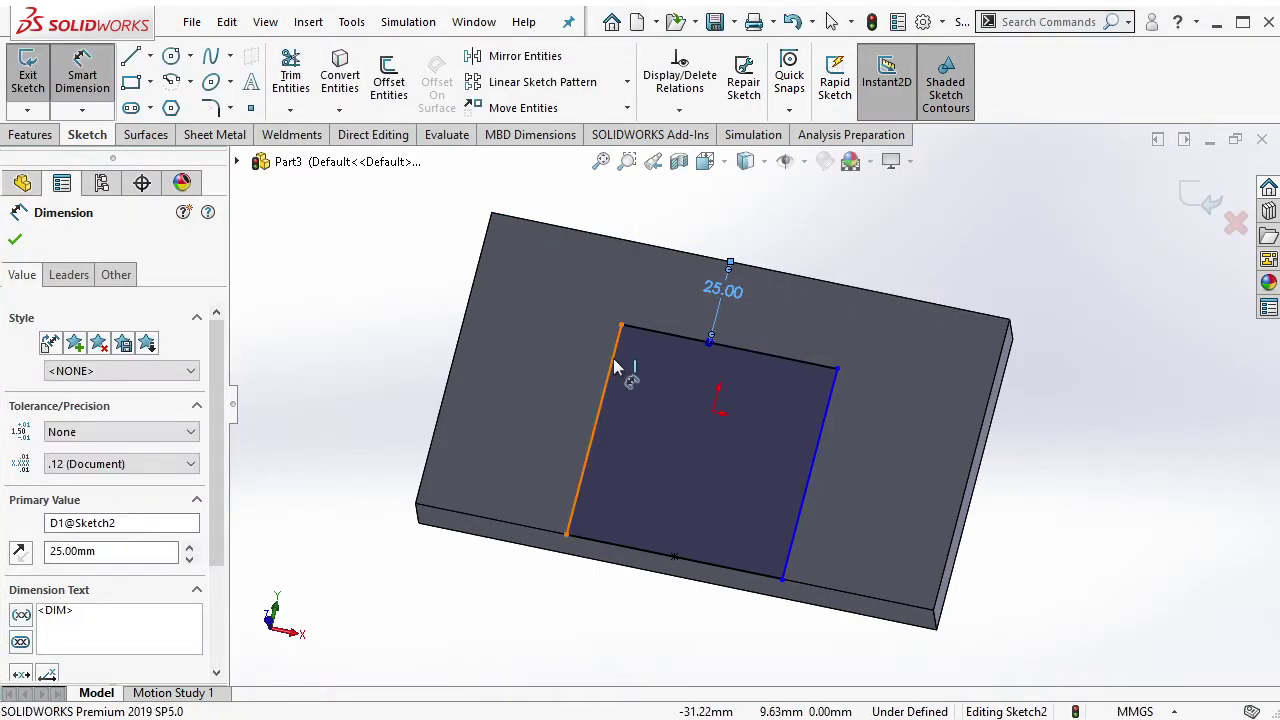
{"action": "left_click", "coordinate": [611, 360]}
{"action": "left_click", "coordinate": [463, 345]}
{"action": "left_click", "coordinate": [508, 362]}
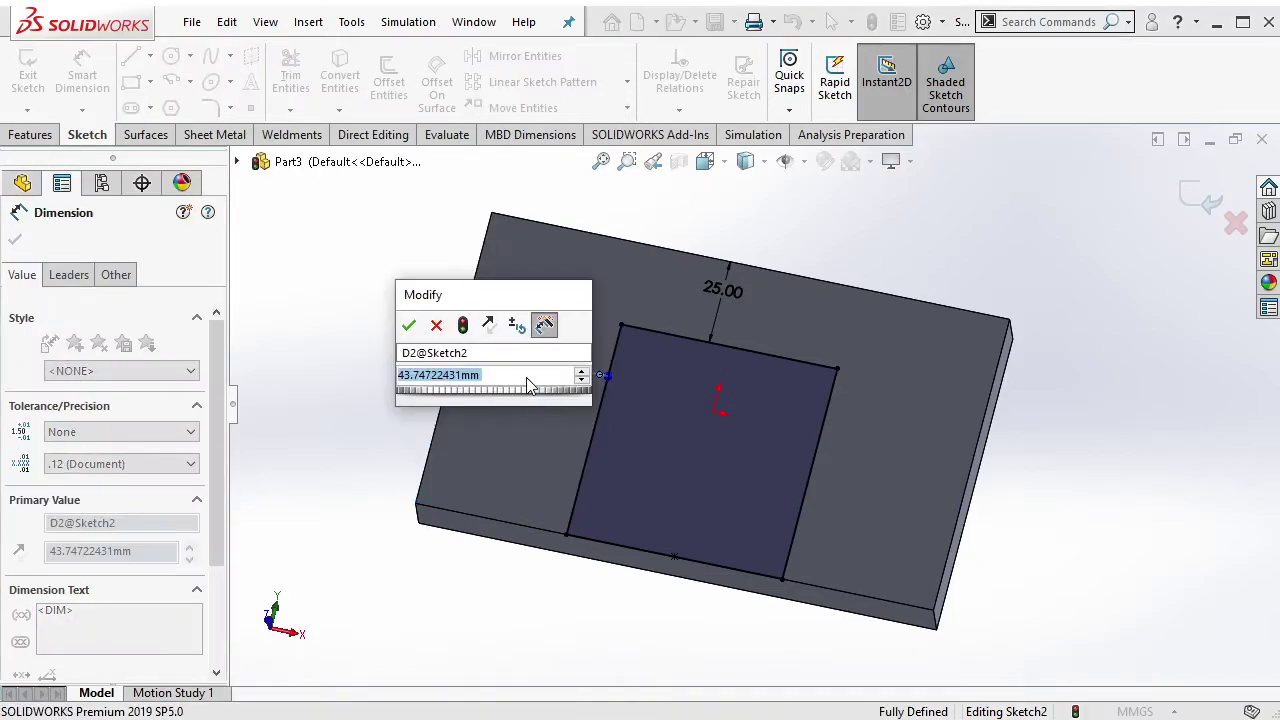
{"action": "type", "text": "45"}
{"action": "left_click", "coordinate": [410, 326]}
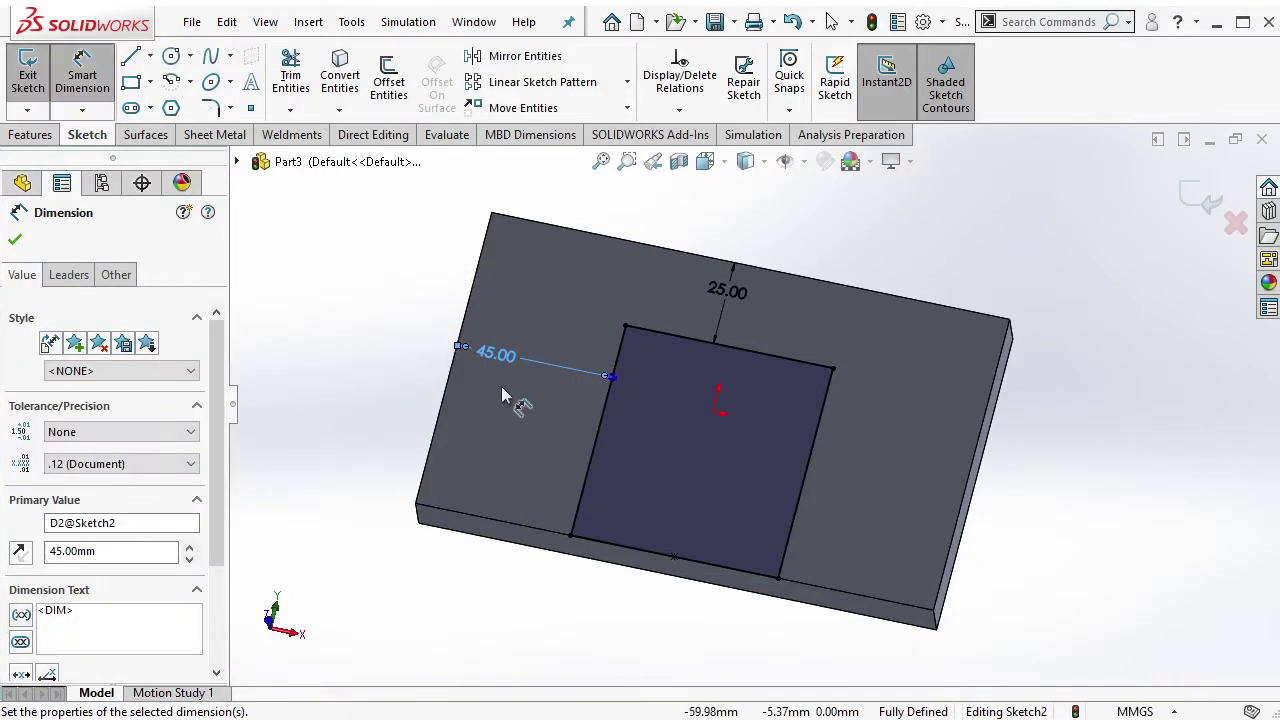
Cut the rectangle out of the plate with an Extruded Cut set to Through All
{"action": "left_click", "coordinate": [32, 137]}
{"action": "left_click", "coordinate": [290, 92]}
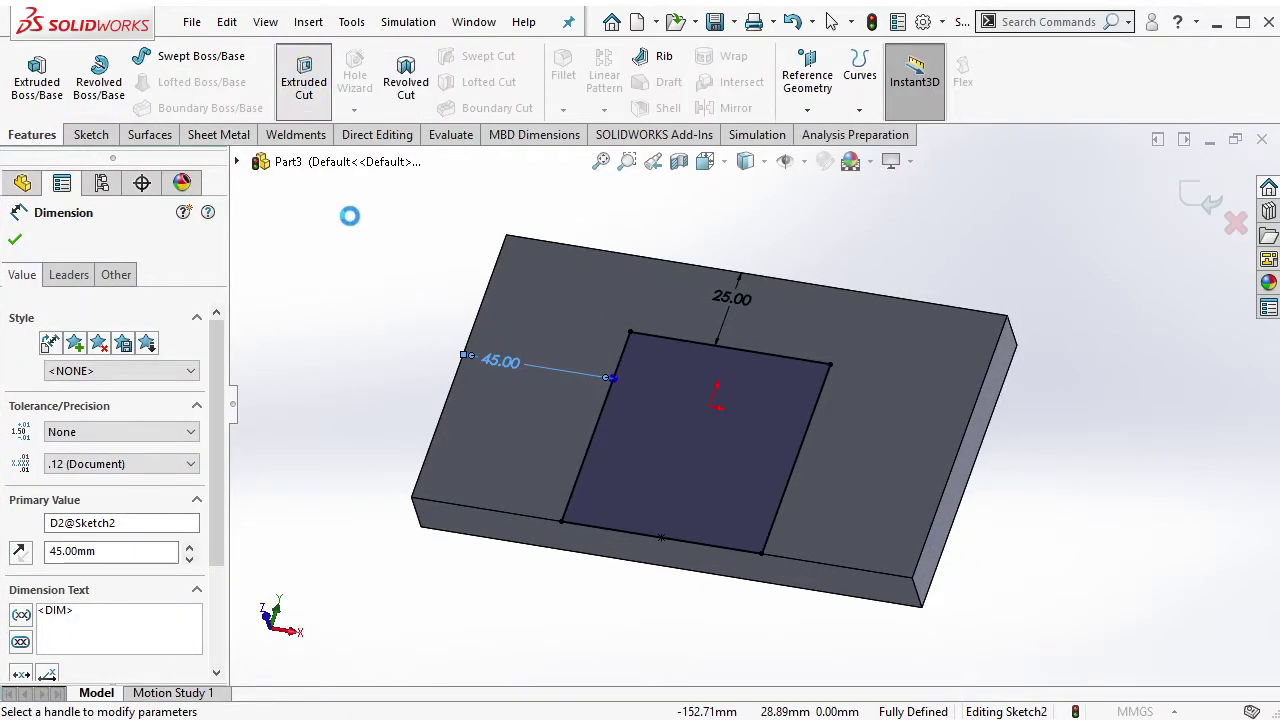
{"action": "left_click", "coordinate": [170, 362]}
{"action": "left_click", "coordinate": [157, 390]}
{"action": "left_click", "coordinate": [15, 239]}
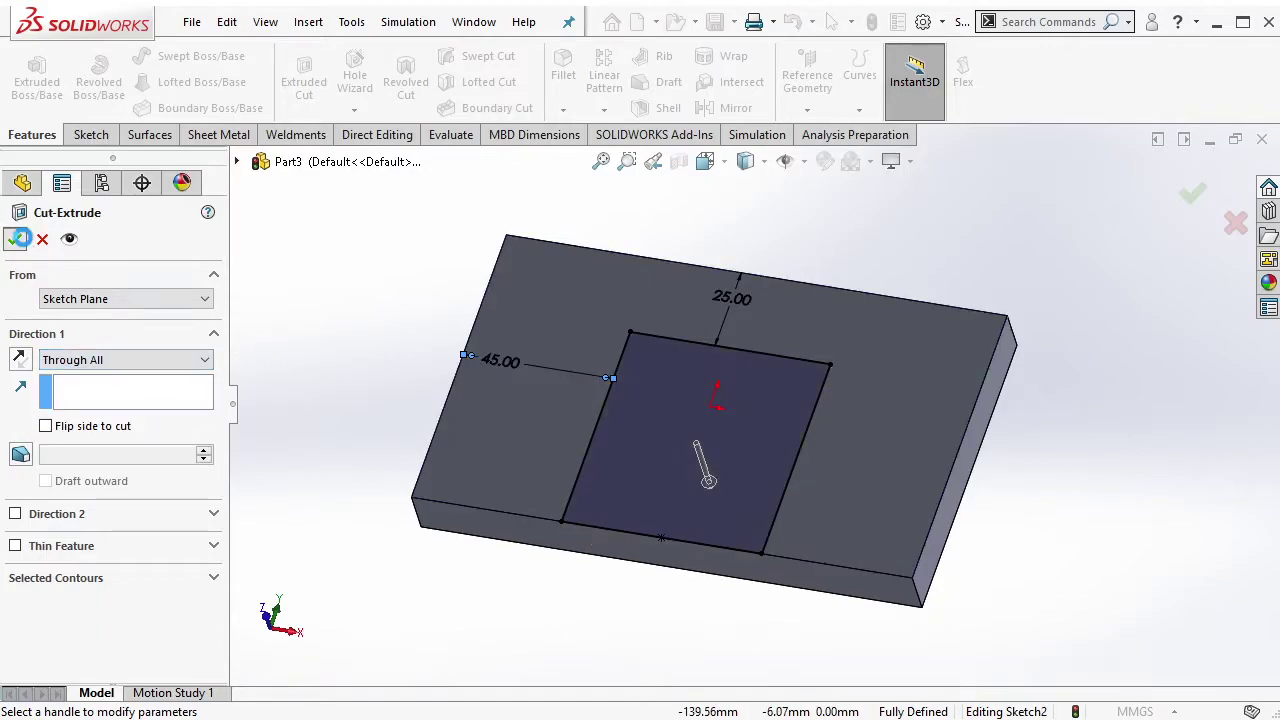
Start a sketch on the top face with a point fixed at the back edge's midpoint
{"action": "middle_click_drag", "start_coordinate": [352, 268], "coordinate": [376, 288]}
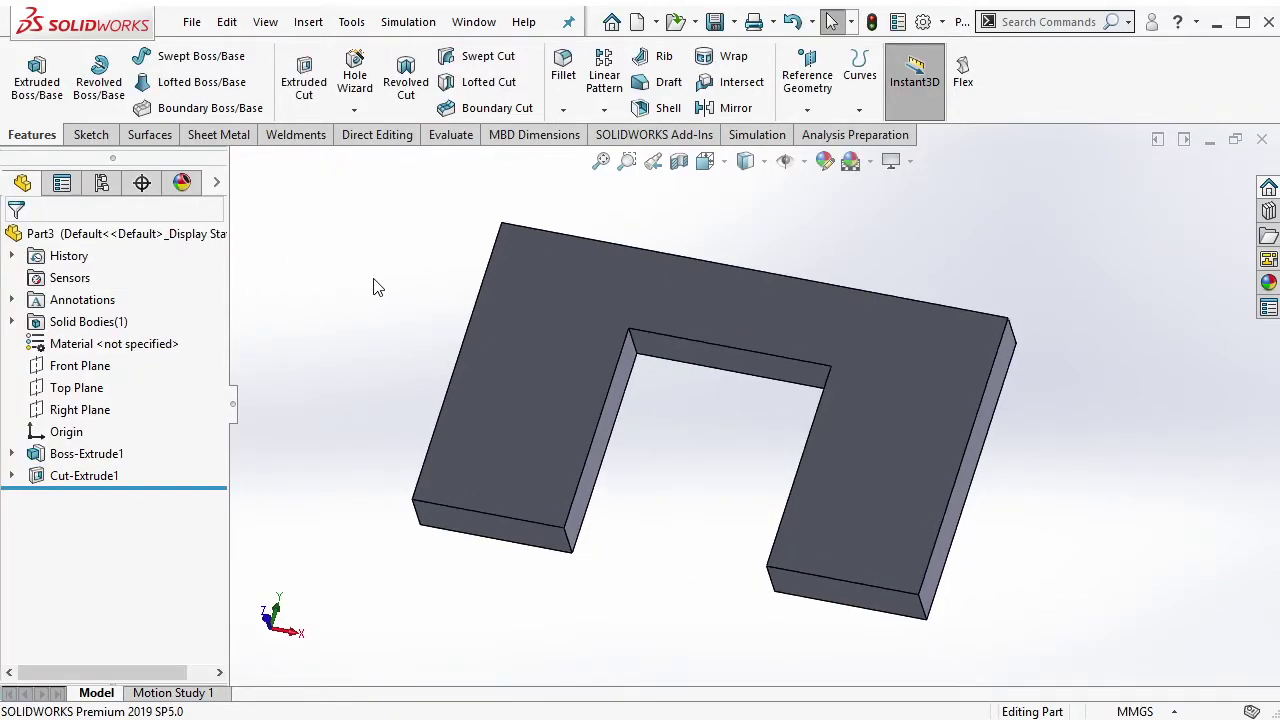
{"action": "left_click", "coordinate": [578, 338]}
{"action": "left_click", "coordinate": [623, 289]}
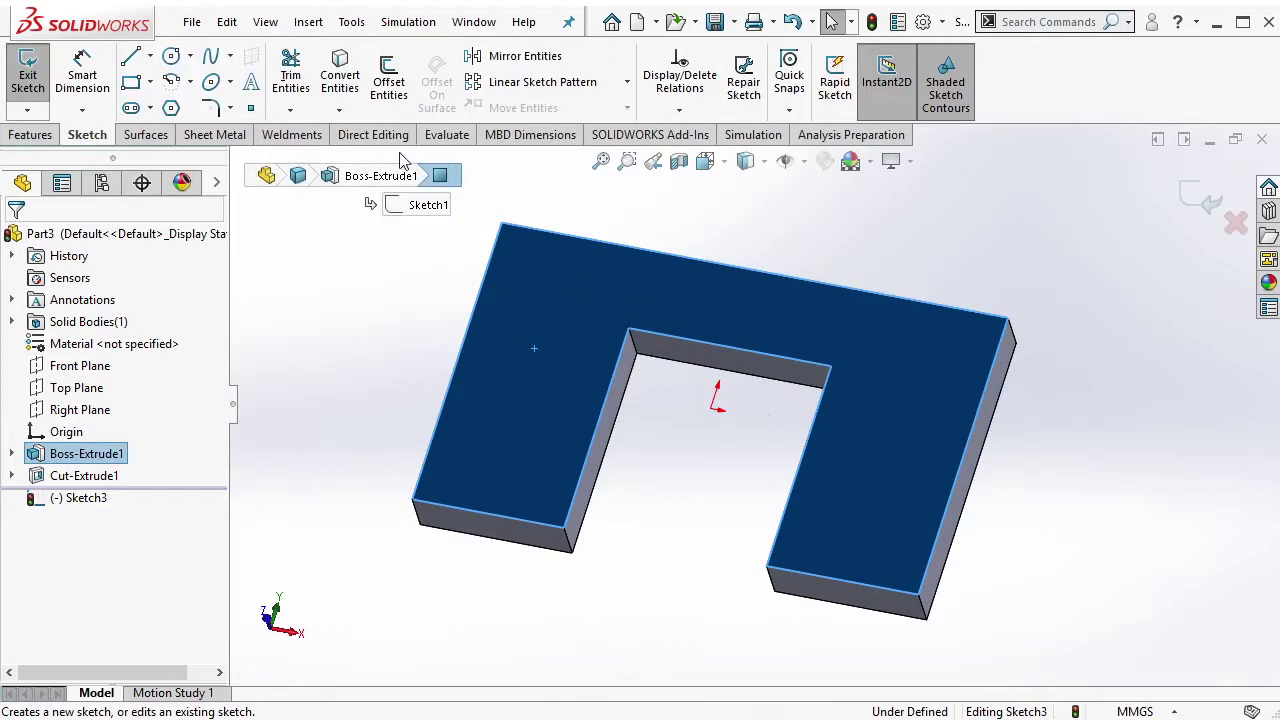
{"action": "left_click", "coordinate": [249, 109]}
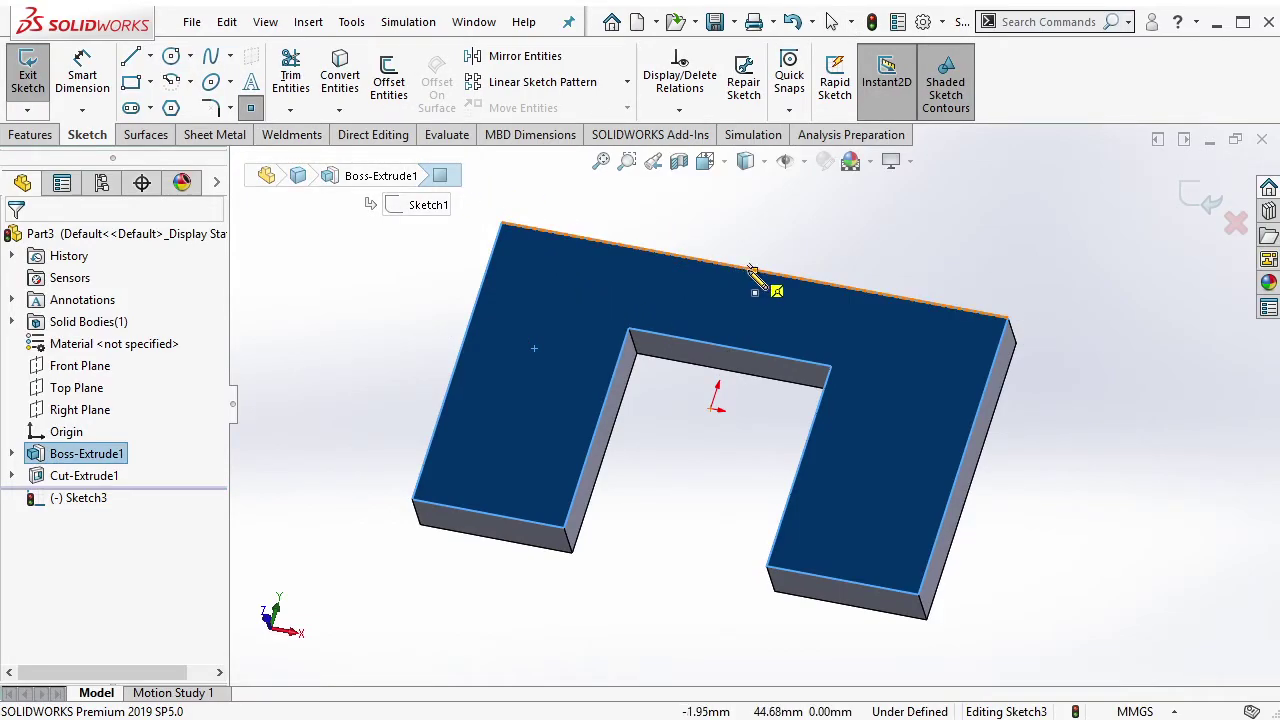
{"action": "left_click", "coordinate": [749, 269]}
{"action": "key", "text": "Escape"}
{"action": "left_click", "coordinate": [748, 268]}
{"action": "left_click", "coordinate": [798, 270], "text": "ctrl"}
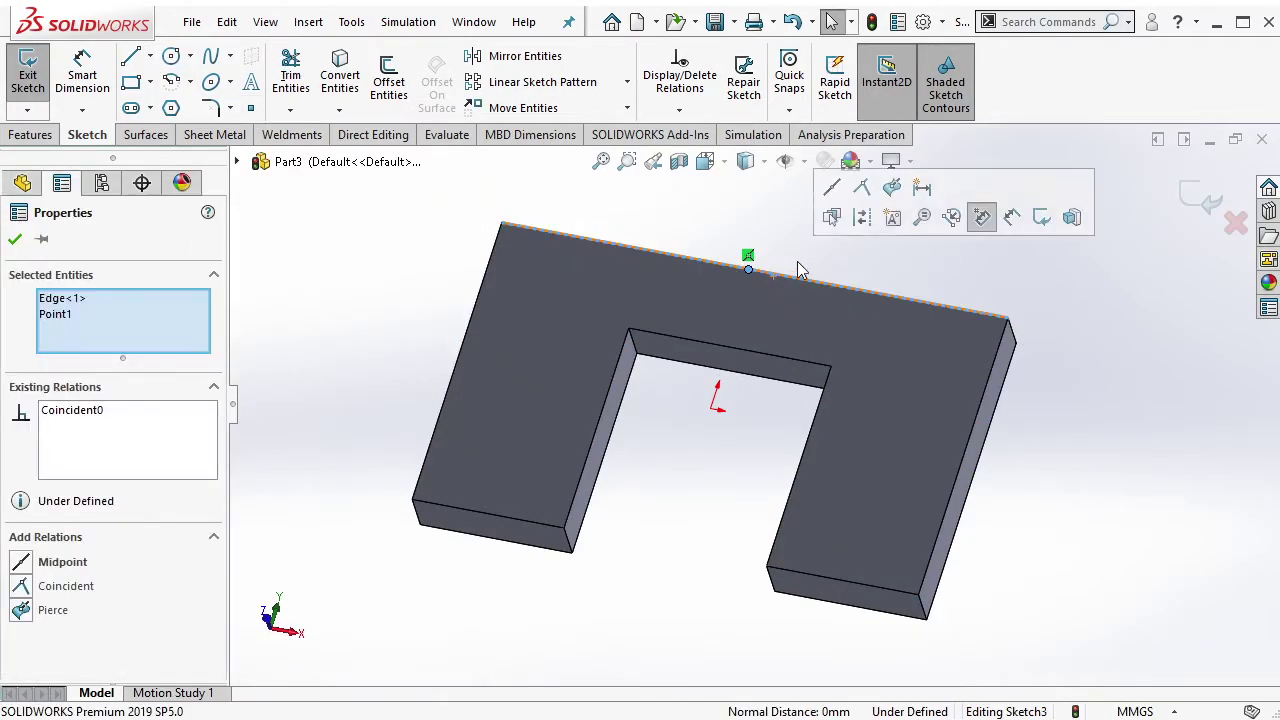
{"action": "left_click", "coordinate": [831, 187]}
{"action": "left_click", "coordinate": [742, 238]}
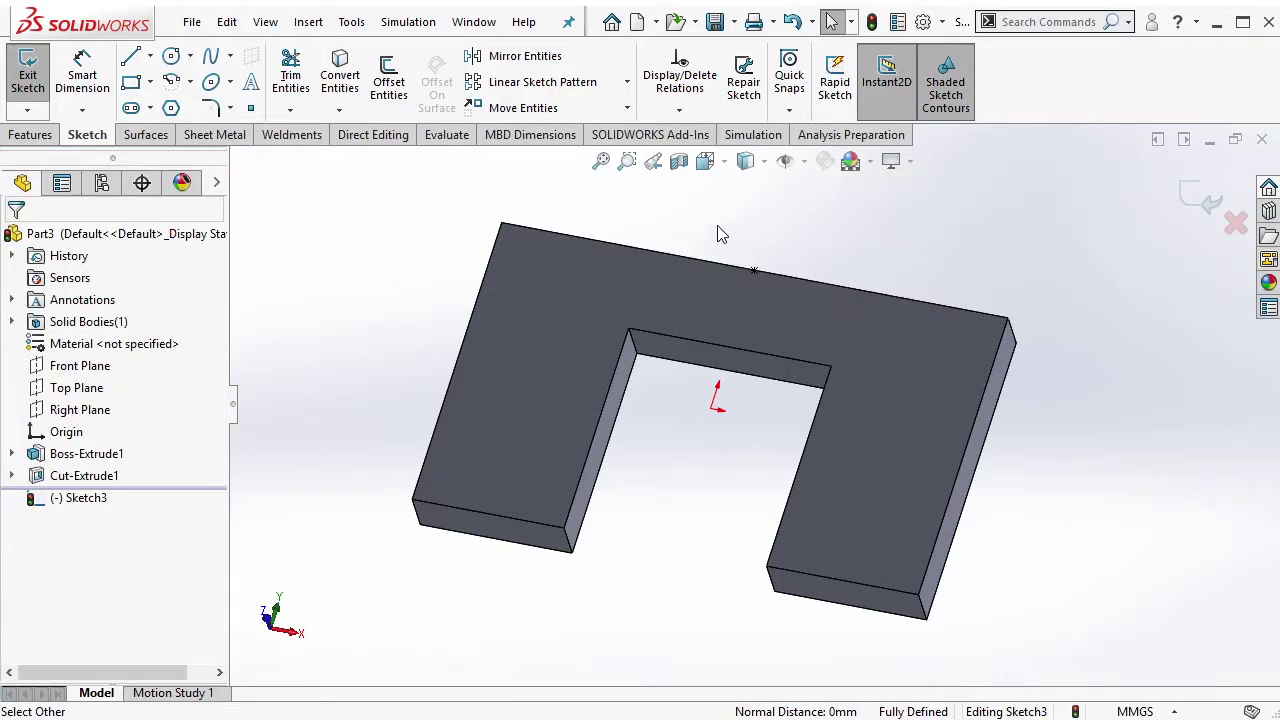
Draw a rectangle across the top face around the notch
{"action": "left_click", "coordinate": [132, 84]}
{"action": "left_click", "coordinate": [590, 278]}
{"action": "left_click", "coordinate": [935, 343]}
{"action": "left_click", "coordinate": [881, 509]}
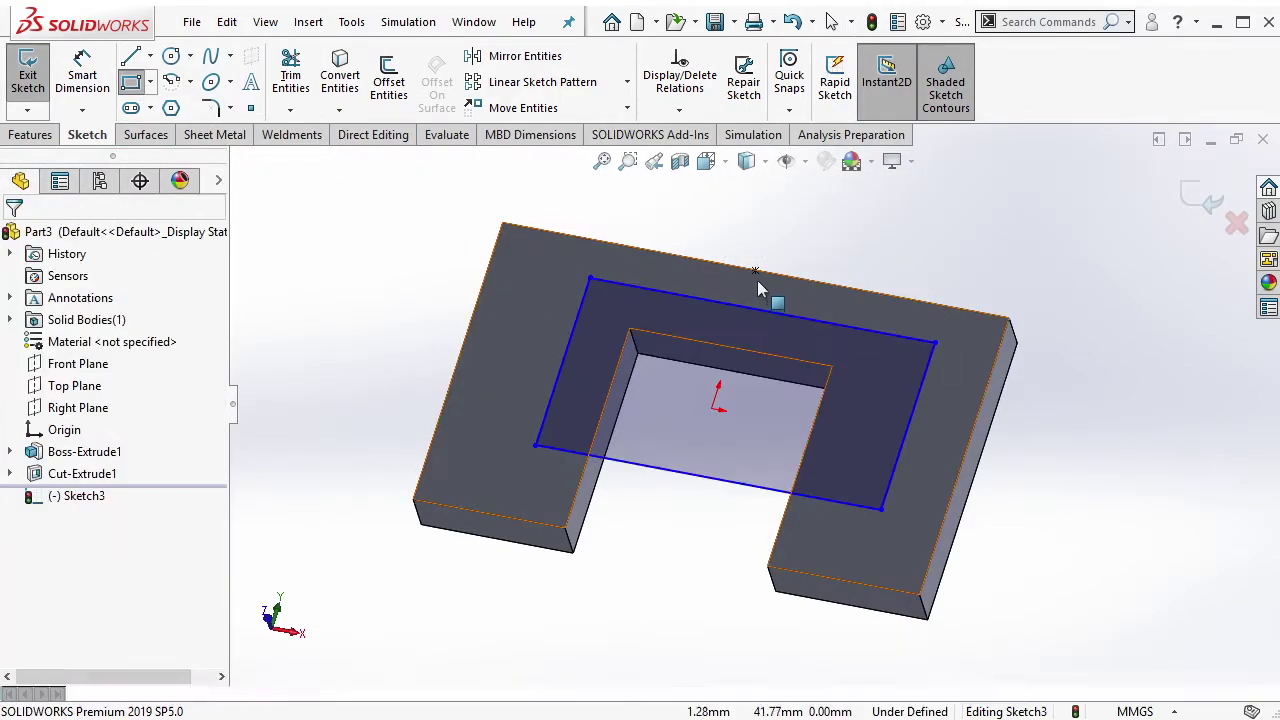
{"action": "key", "text": "Escape"}
Make the point the rectangle's top-line midpoint and its lower line collinear with the front-left edge
{"action": "left_click", "coordinate": [755, 270]}
{"action": "left_click", "coordinate": [724, 304], "text": "ctrl"}
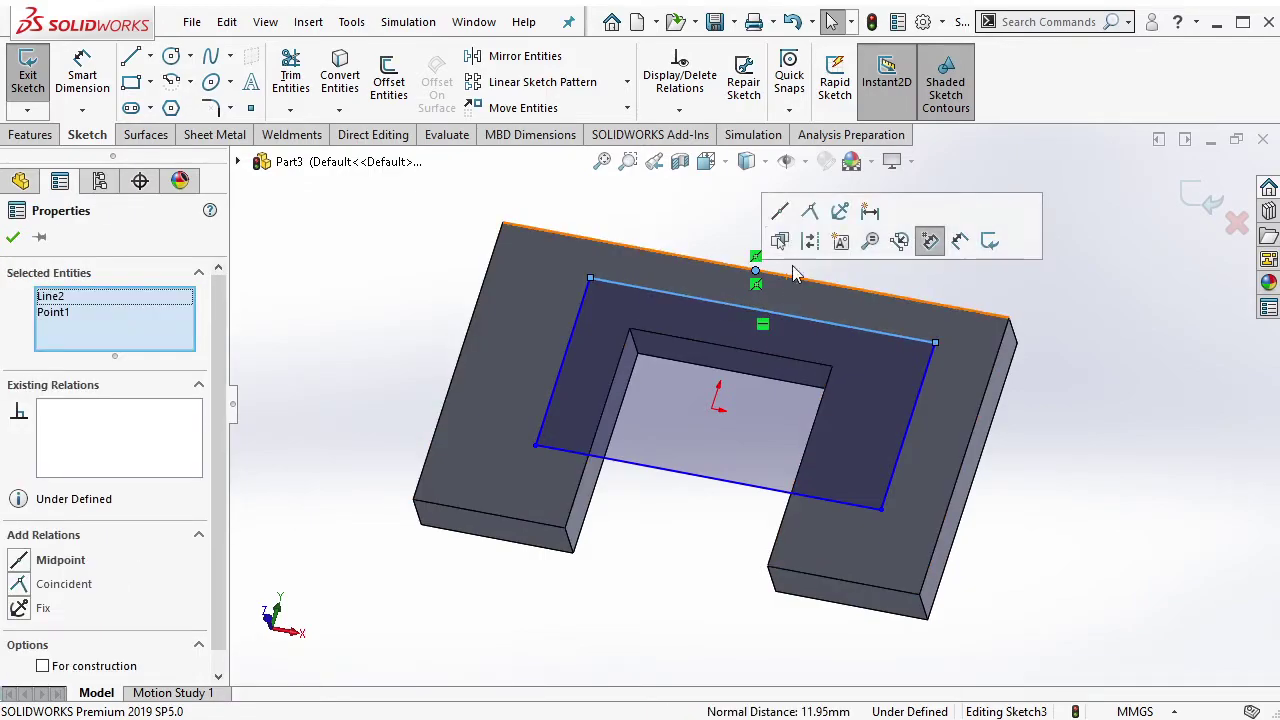
{"action": "left_click", "coordinate": [774, 211]}
{"action": "key", "text": "Escape"}
{"action": "left_click", "coordinate": [631, 432]}
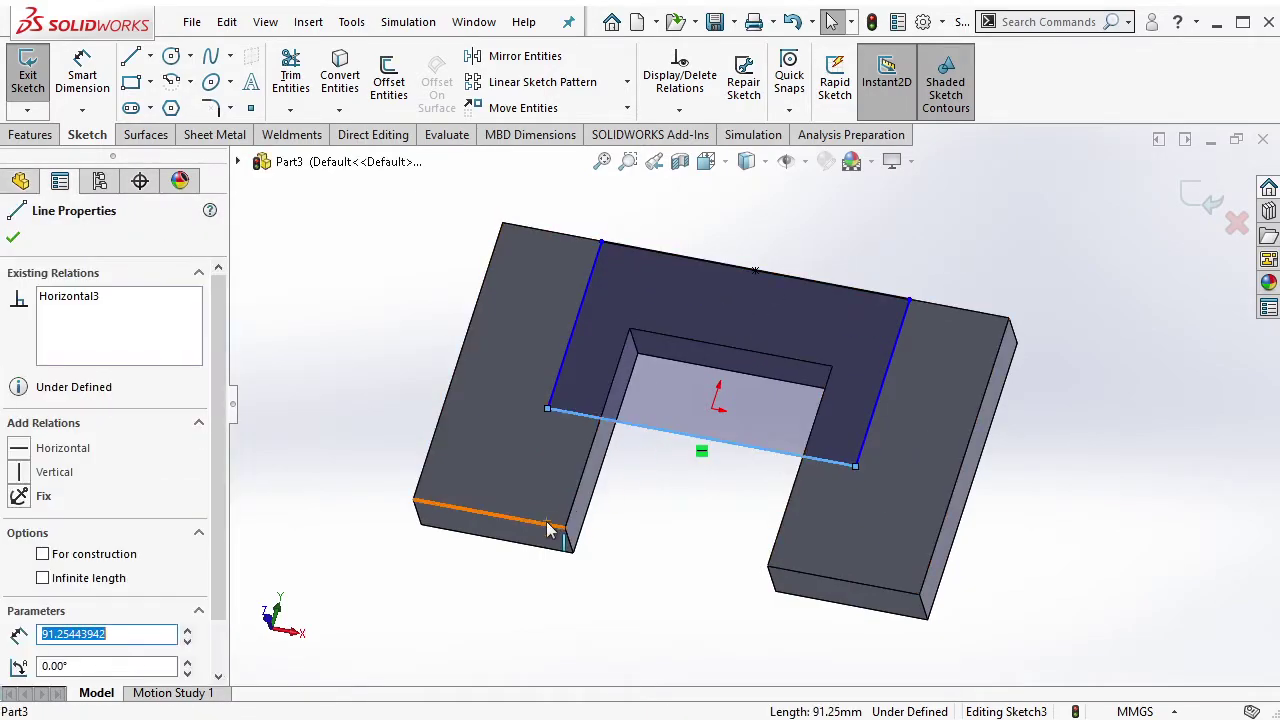
{"action": "left_click", "coordinate": [540, 532], "text": "ctrl"}
{"action": "left_click", "coordinate": [748, 463]}
{"action": "key", "text": "Escape"}
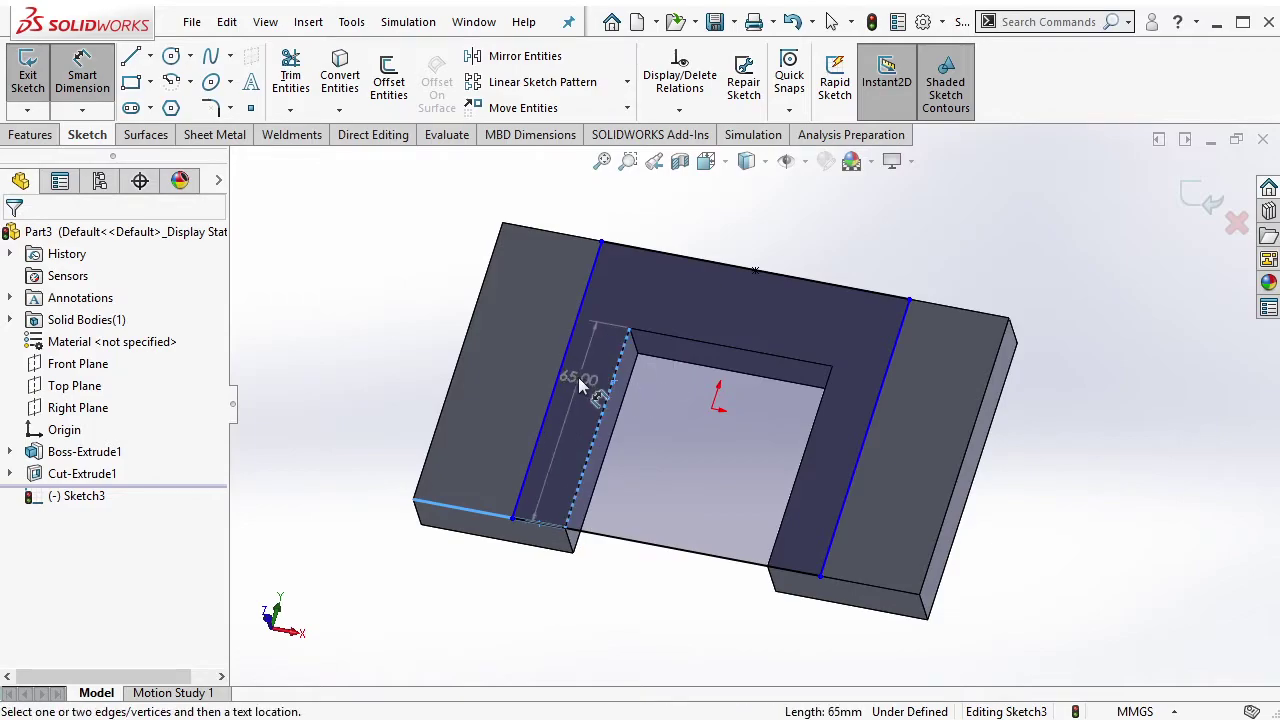
Dimension the rectangle's left side 15 mm from the slot edge
{"action": "left_click", "coordinate": [563, 372]}
{"action": "left_click", "coordinate": [583, 392]}
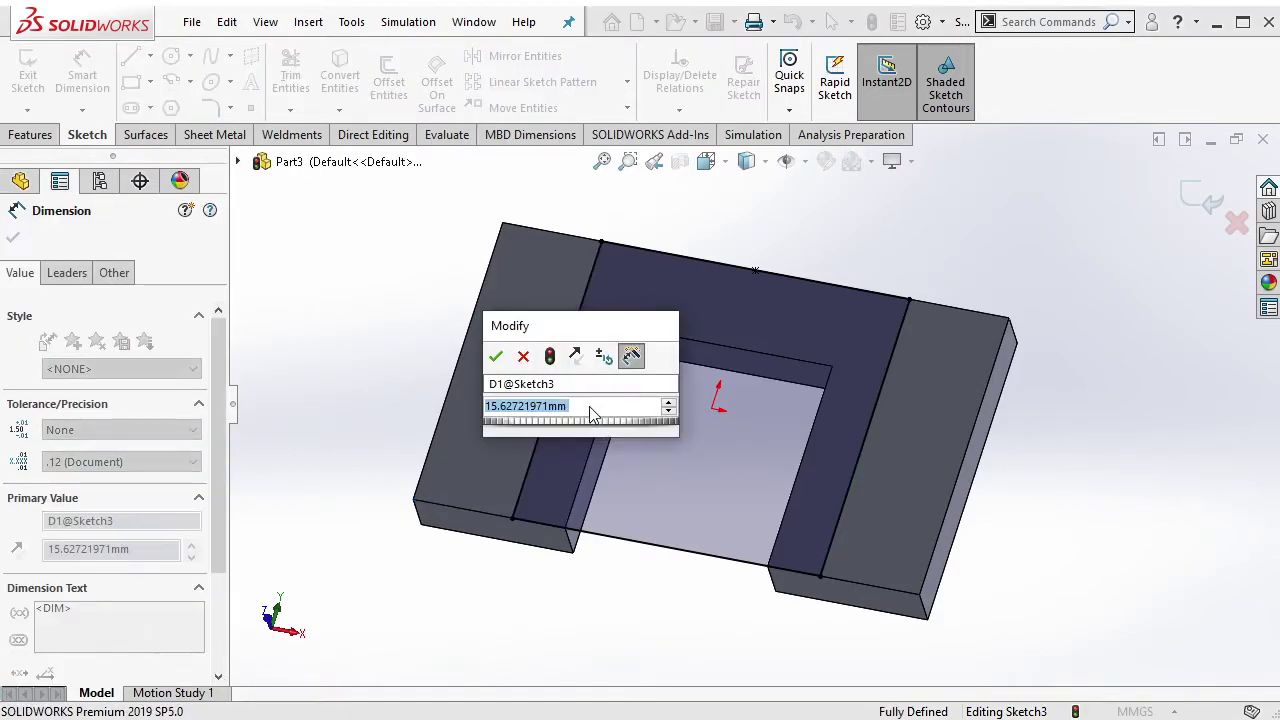
{"action": "type", "text": "15"}
{"action": "left_click", "coordinate": [496, 357]}
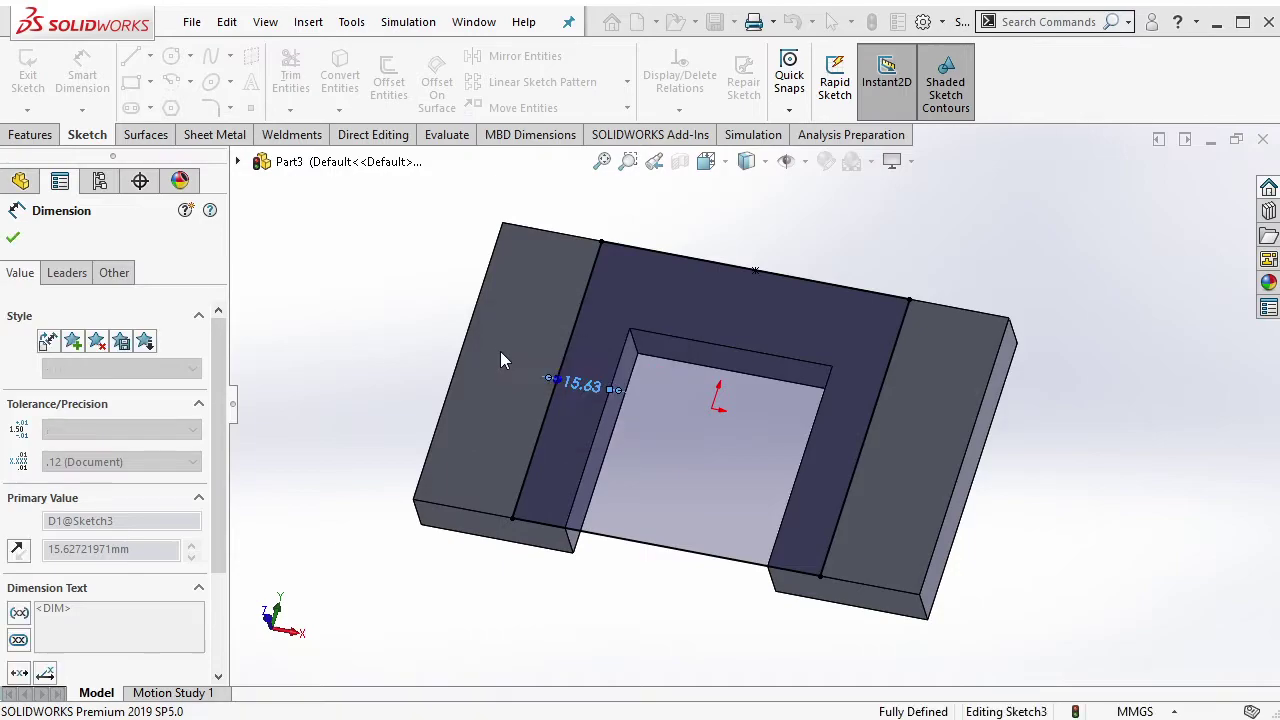
{"action": "key", "text": "Escape"}
{"action": "left_click", "coordinate": [44, 142]}
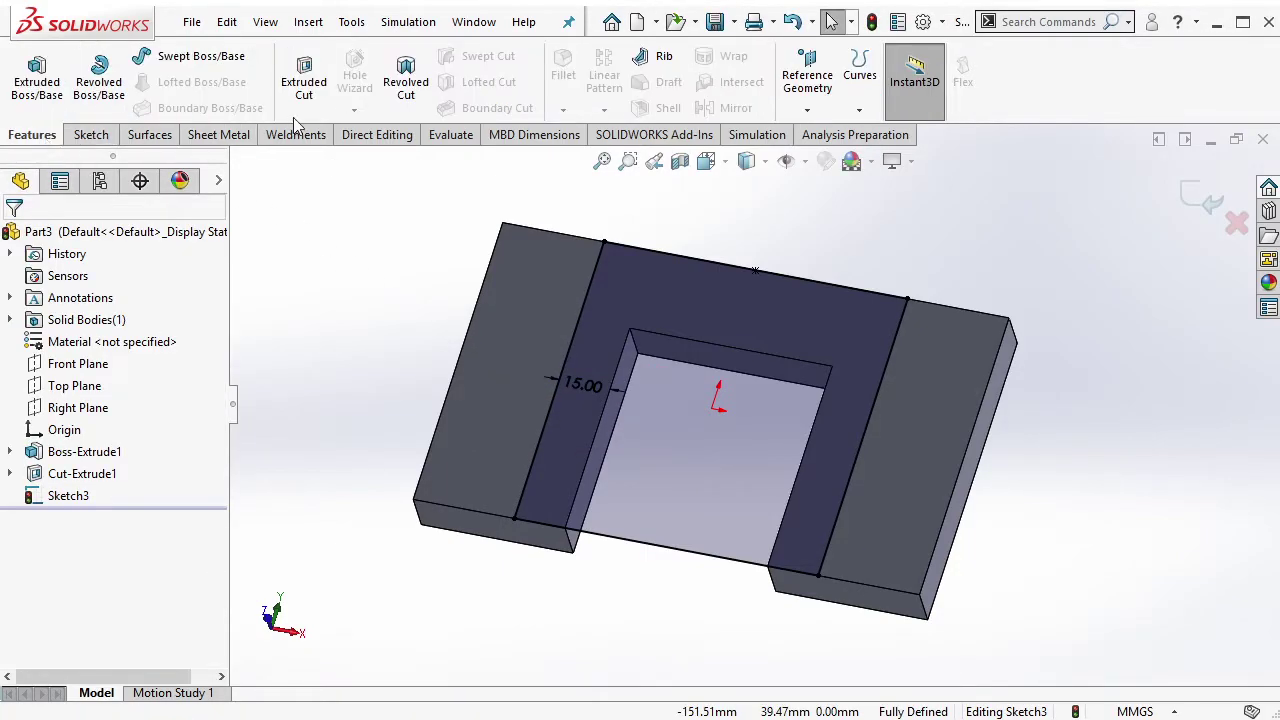
Cut the sketched rectangle 5 mm deep (Blind) into the plate as Cut-Extrude2
{"action": "left_click", "coordinate": [310, 88]}
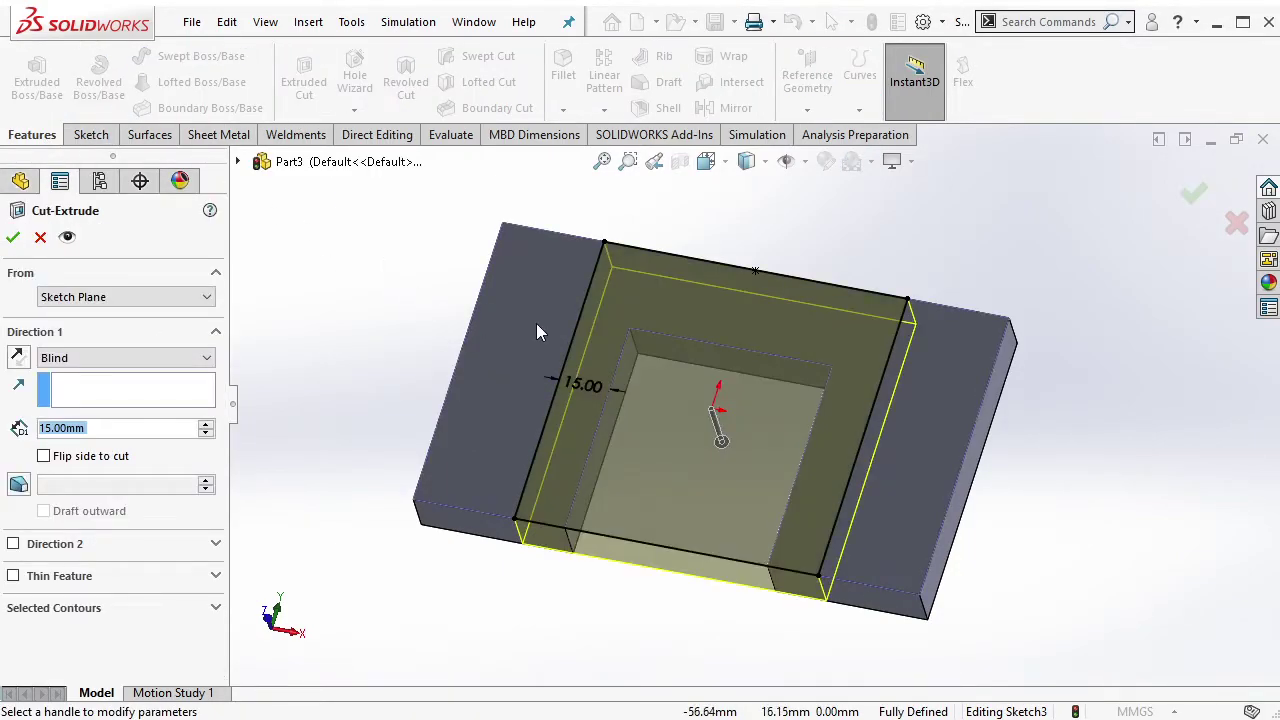
{"action": "middle_click_drag", "start_coordinate": [537, 326], "coordinate": [541, 229]}
{"action": "left_click", "coordinate": [105, 430]}
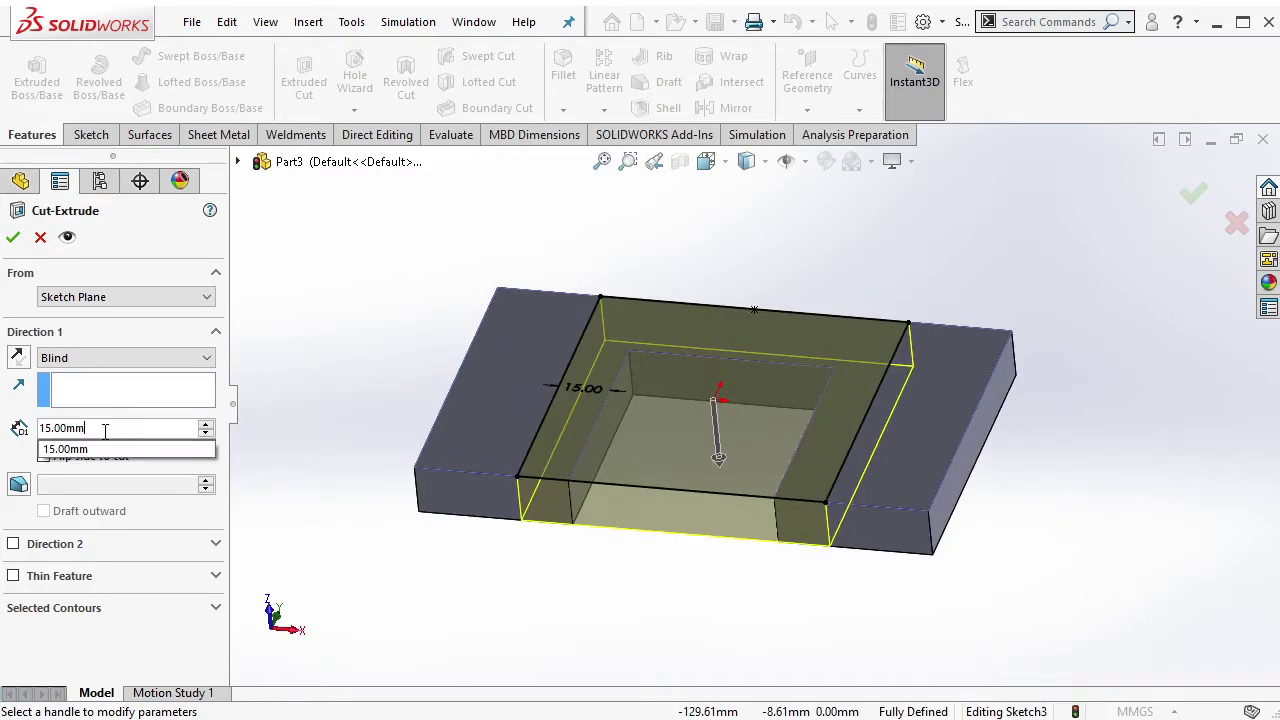
{"action": "type", "text": "5"}
{"action": "key", "text": "Return"}
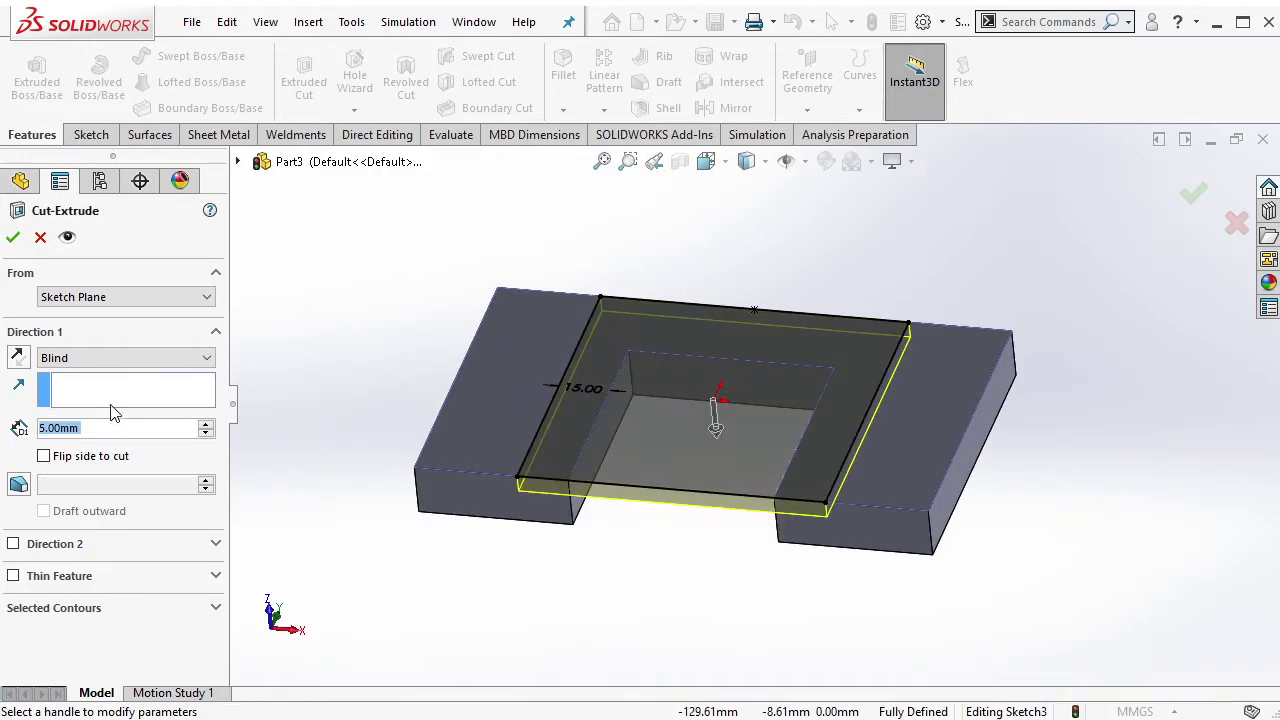
{"action": "left_click", "coordinate": [13, 238]}
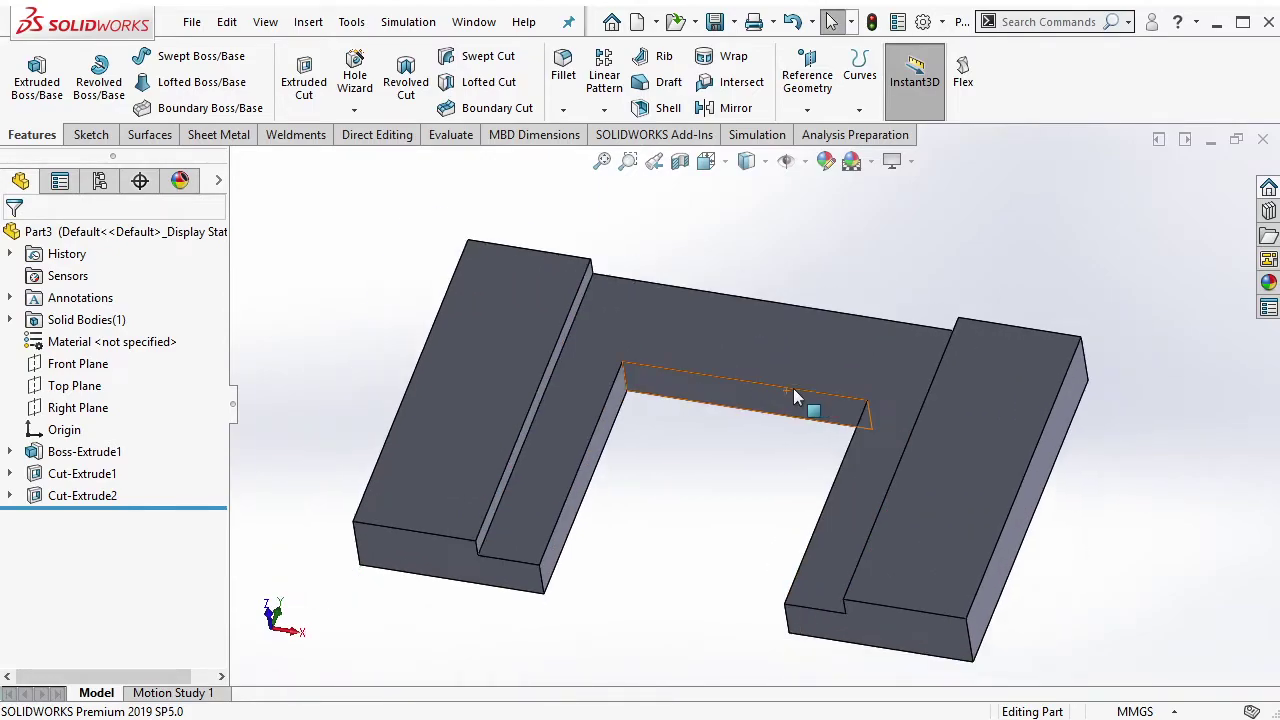
{"action": "middle_click_drag", "start_coordinate": [793, 388], "coordinate": [745, 433]}
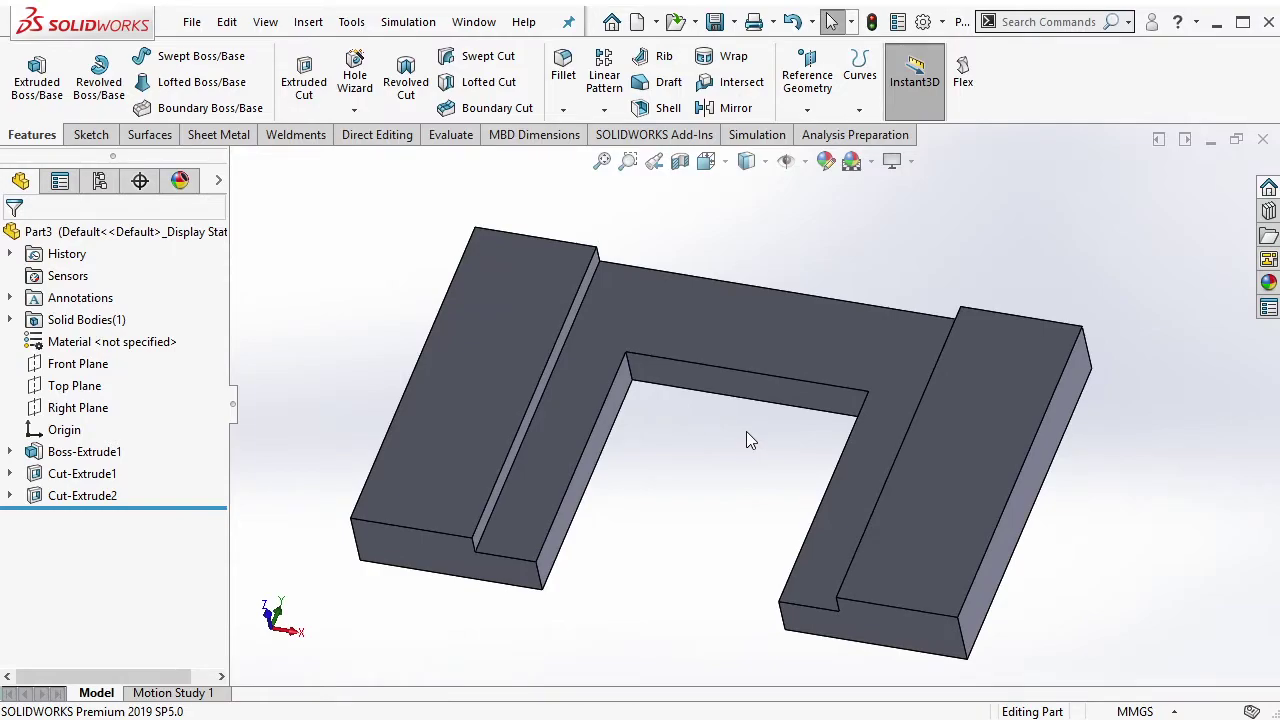
{"action": "left_click", "coordinate": [759, 350]}
{"action": "left_click", "coordinate": [678, 431]}
Fillet the plate's eight connected vertical edges with a 6 mm radius
{"action": "left_click", "coordinate": [556, 78]}
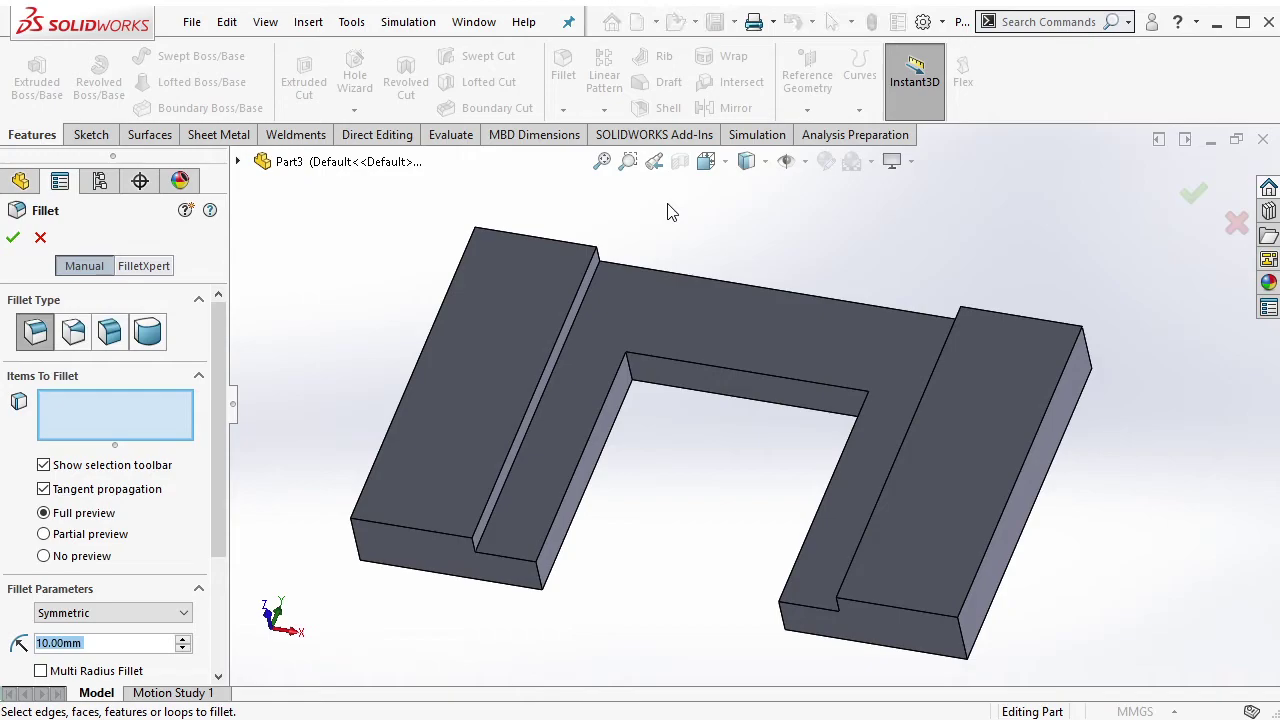
{"action": "left_click", "coordinate": [631, 385]}
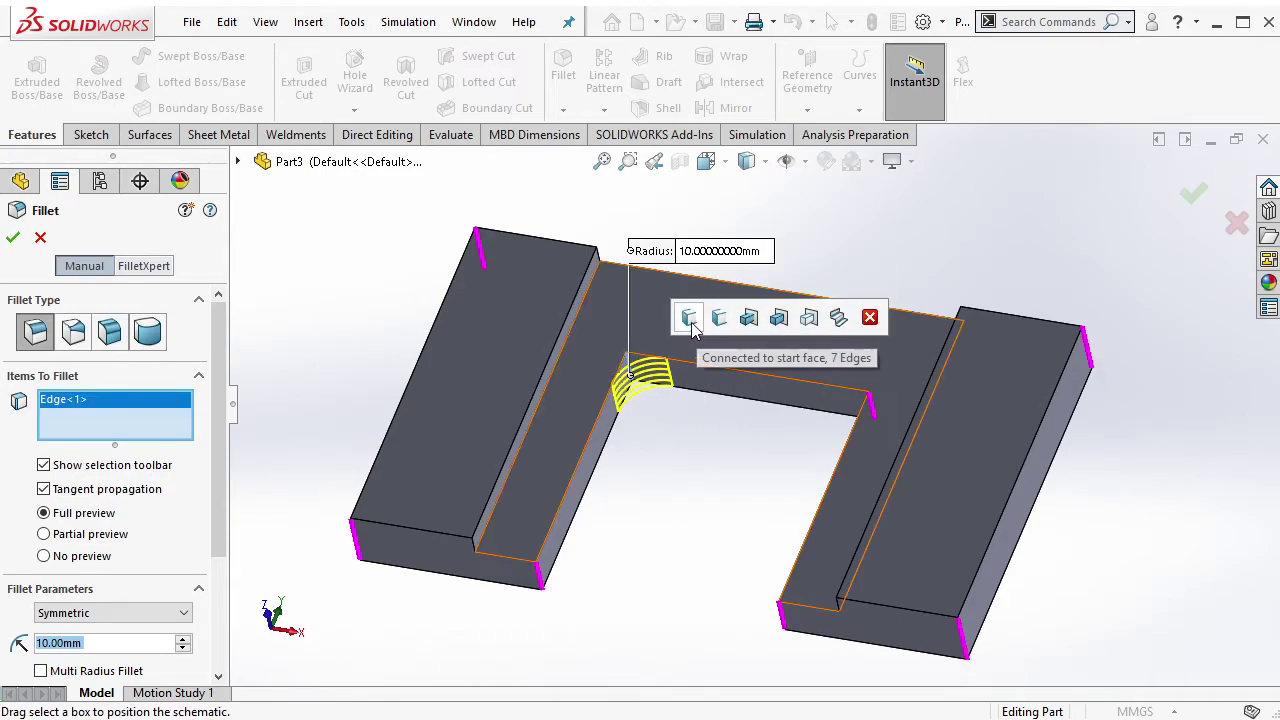
{"action": "left_click", "coordinate": [720, 314]}
{"action": "scroll", "coordinate": [224, 492], "scroll_direction": "down", "scroll_amount": 3}
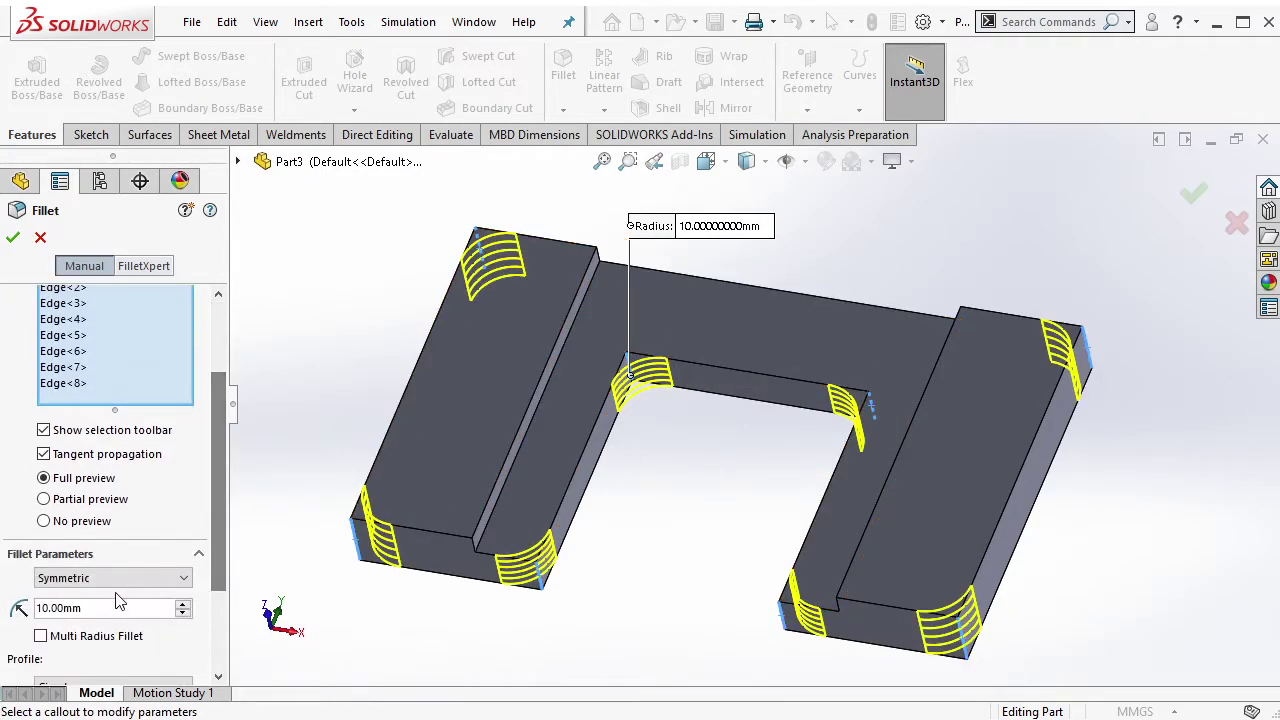
{"action": "type", "text": "6"}
{"action": "key", "text": "Return"}
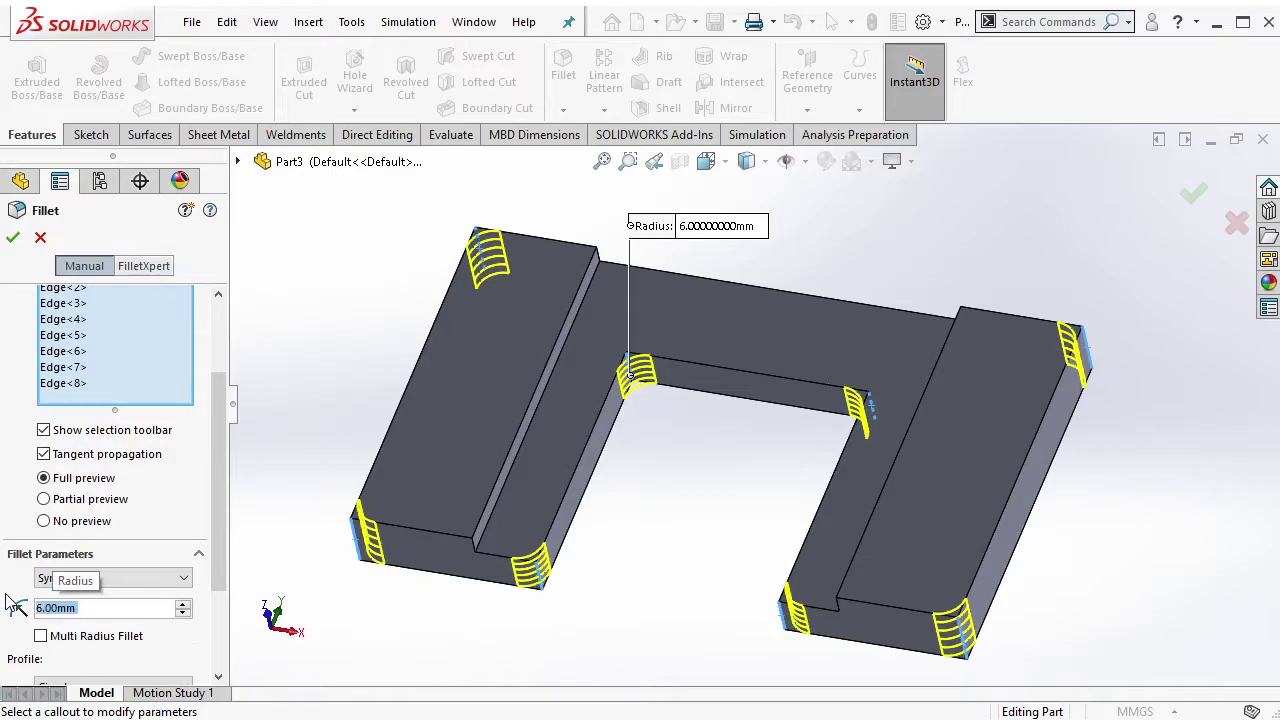
{"action": "key", "text": "Return"}
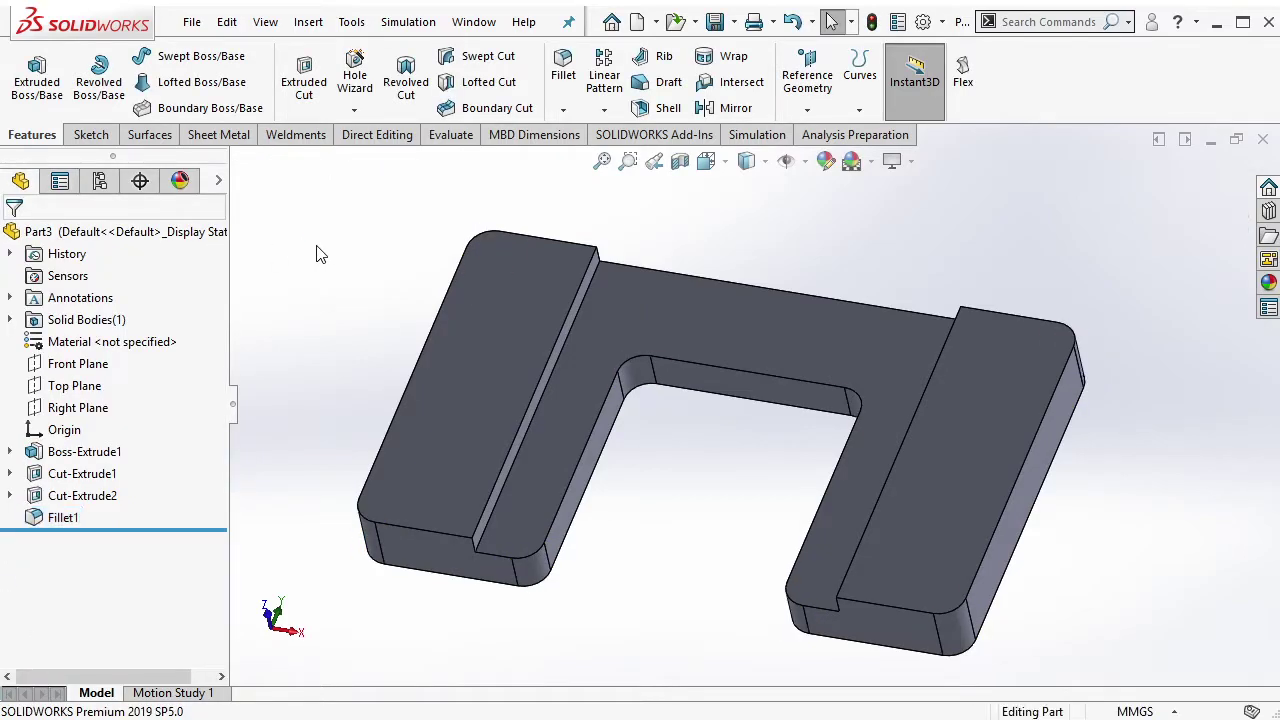
{"action": "middle_click_drag", "start_coordinate": [316, 254], "coordinate": [317, 240]}
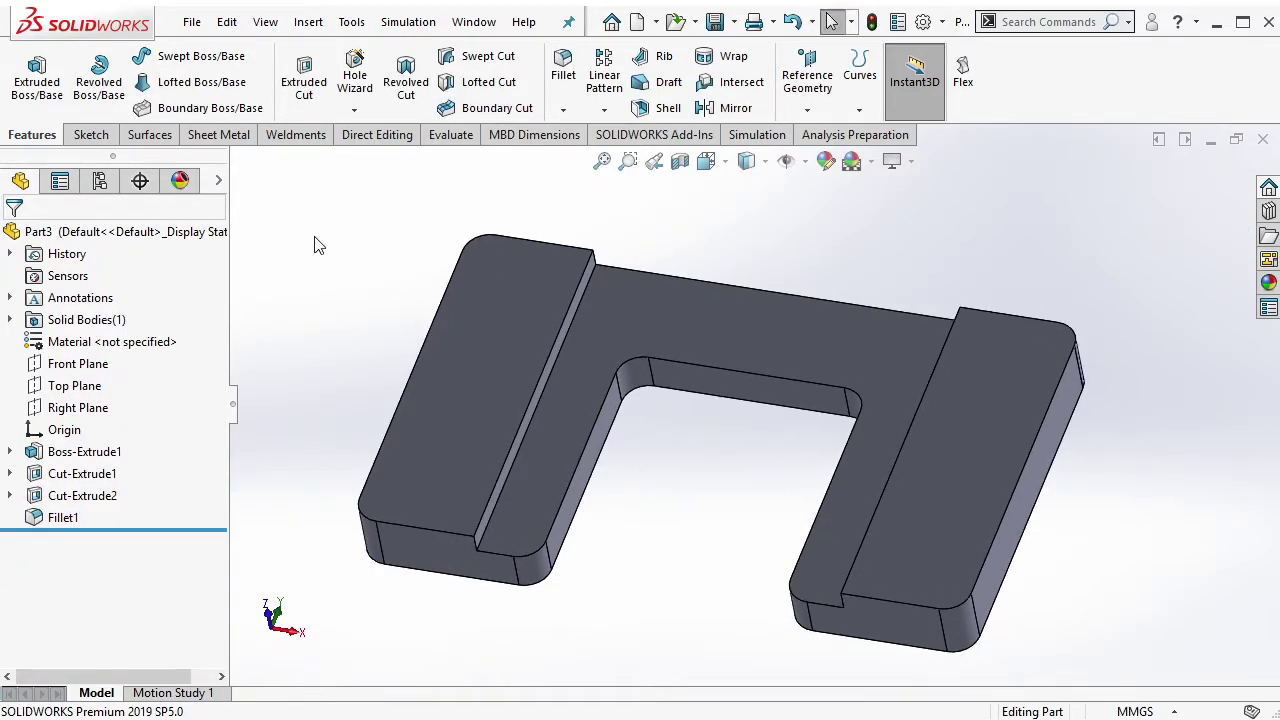
Sketch on the recessed bridge face a centerline from the back-edge midpoint to the slot edge
{"action": "left_click", "coordinate": [692, 313]}
{"action": "left_click", "coordinate": [776, 250]}
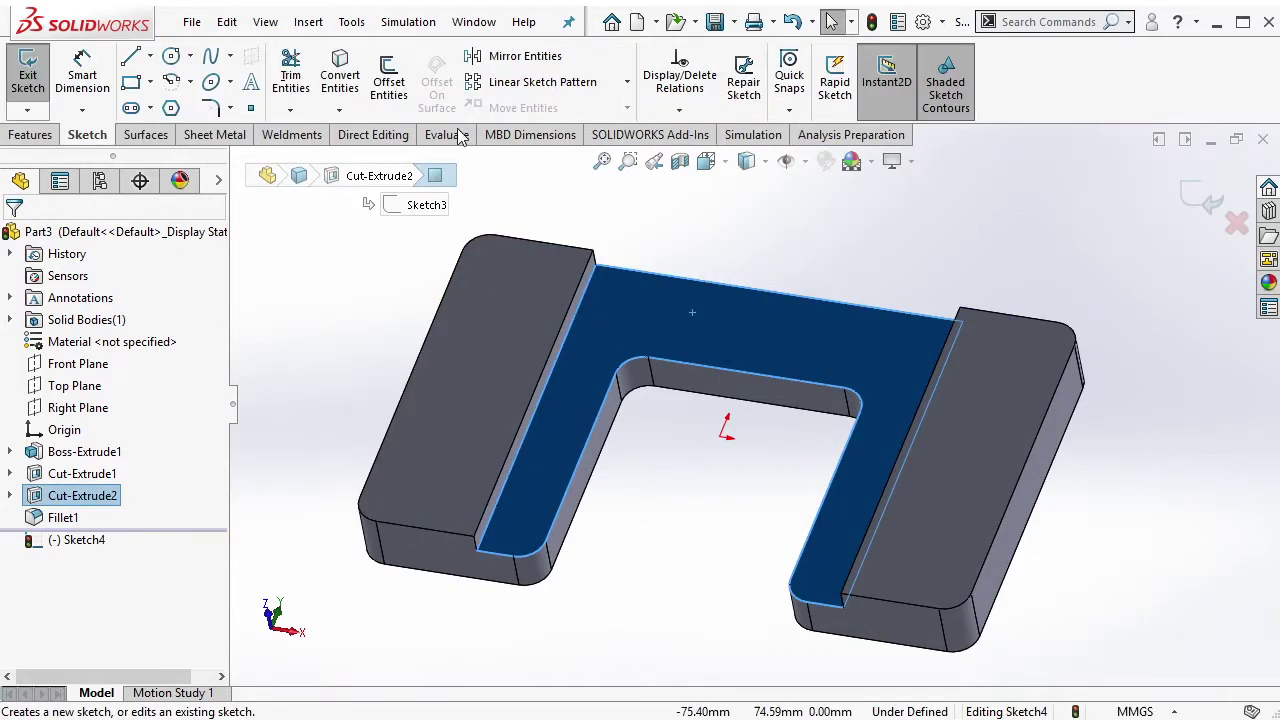
{"action": "left_click", "coordinate": [150, 56]}
{"action": "left_click", "coordinate": [177, 89]}
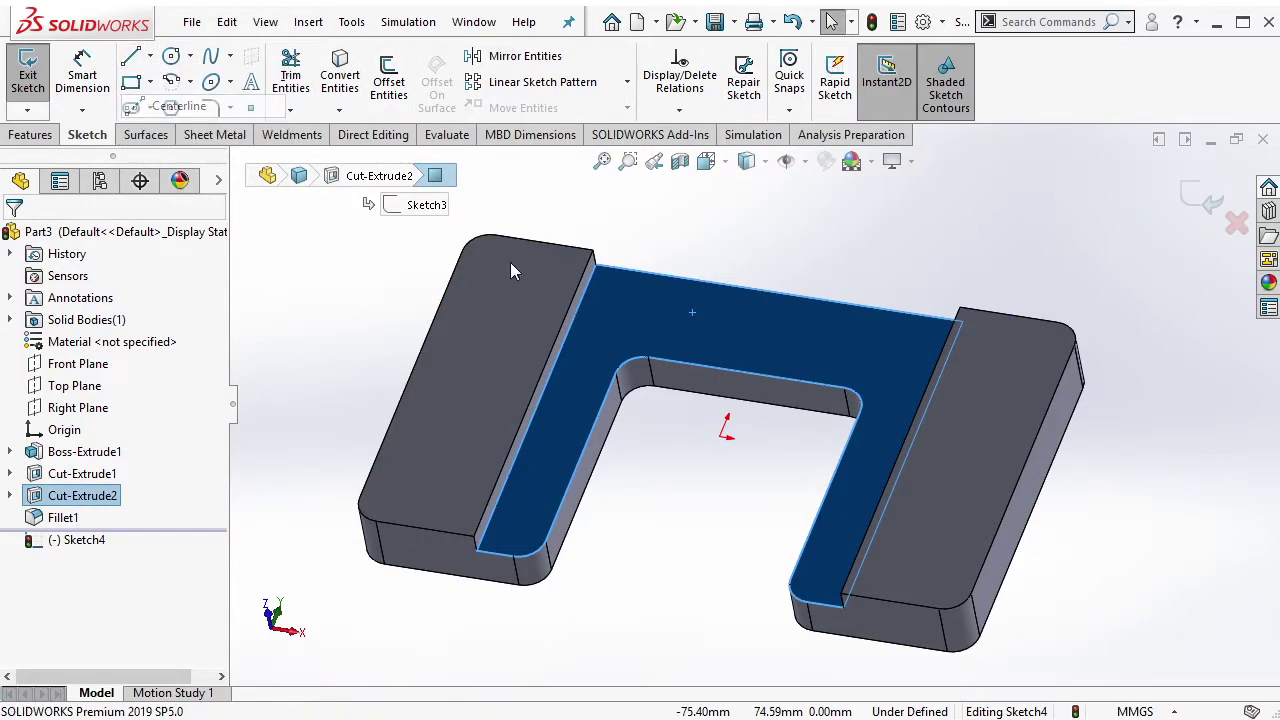
{"action": "left_click", "coordinate": [779, 293]}
{"action": "left_click", "coordinate": [746, 372]}
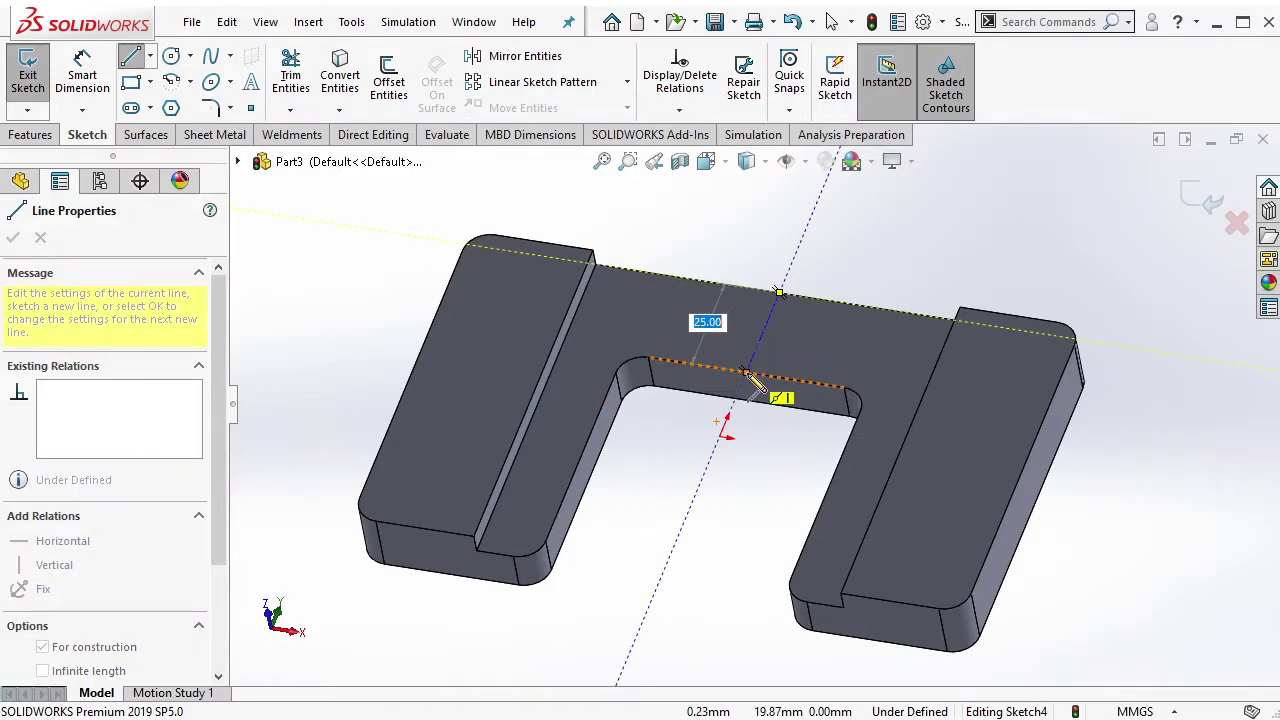
{"action": "key", "text": "Escape"}
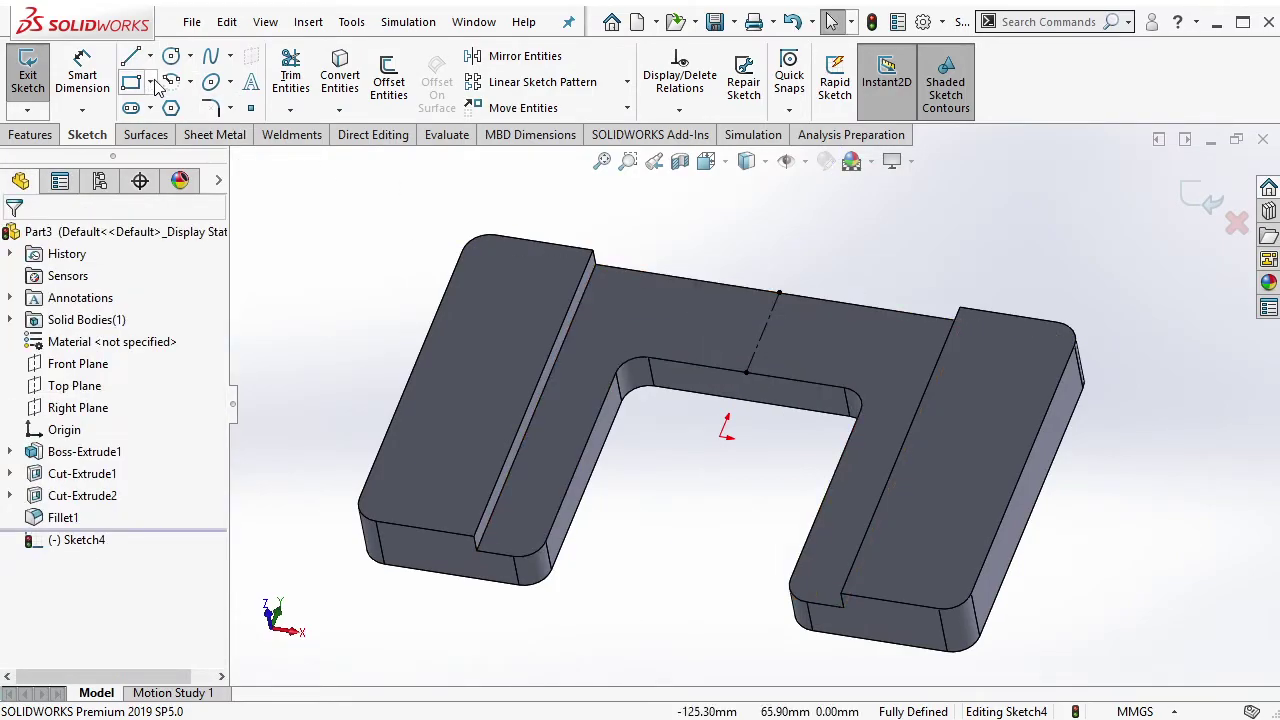
Draw a center rectangle on the centerline midpoint and widen its left edge outward
{"action": "left_click", "coordinate": [150, 82]}
{"action": "left_click", "coordinate": [168, 131]}
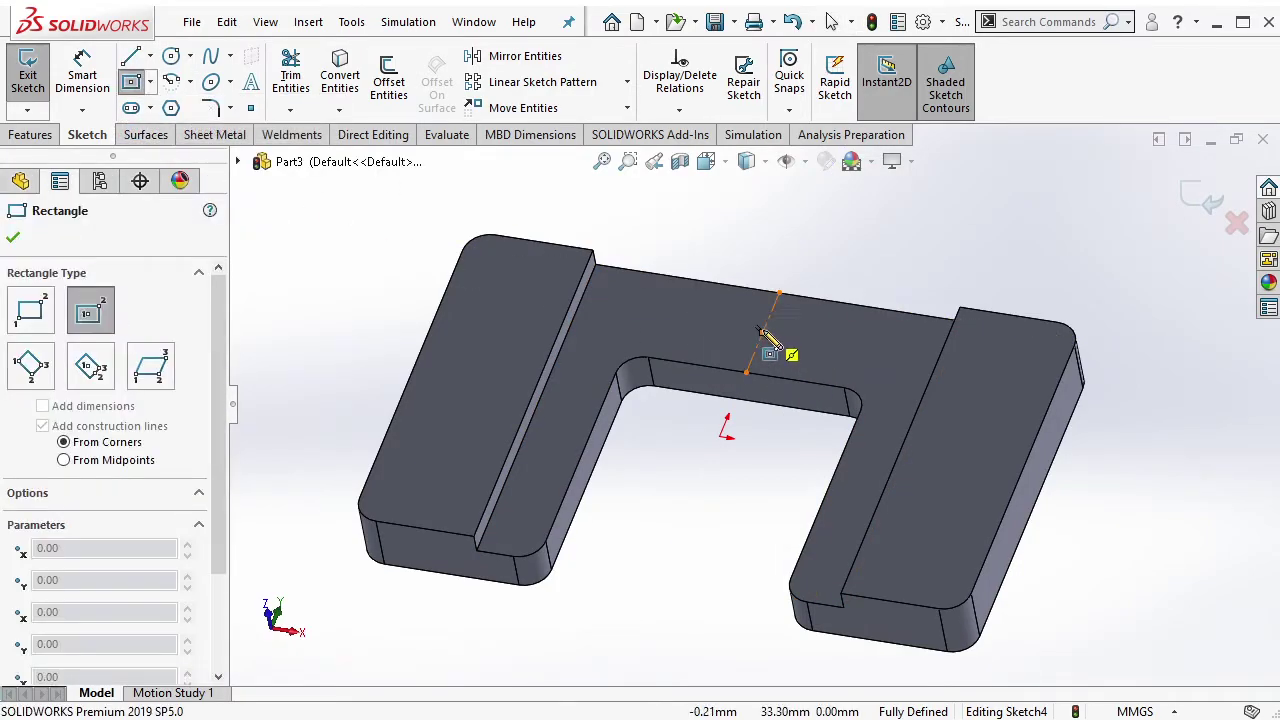
{"action": "left_click", "coordinate": [761, 332]}
{"action": "left_click", "coordinate": [682, 278]}
{"action": "key", "text": "Escape"}
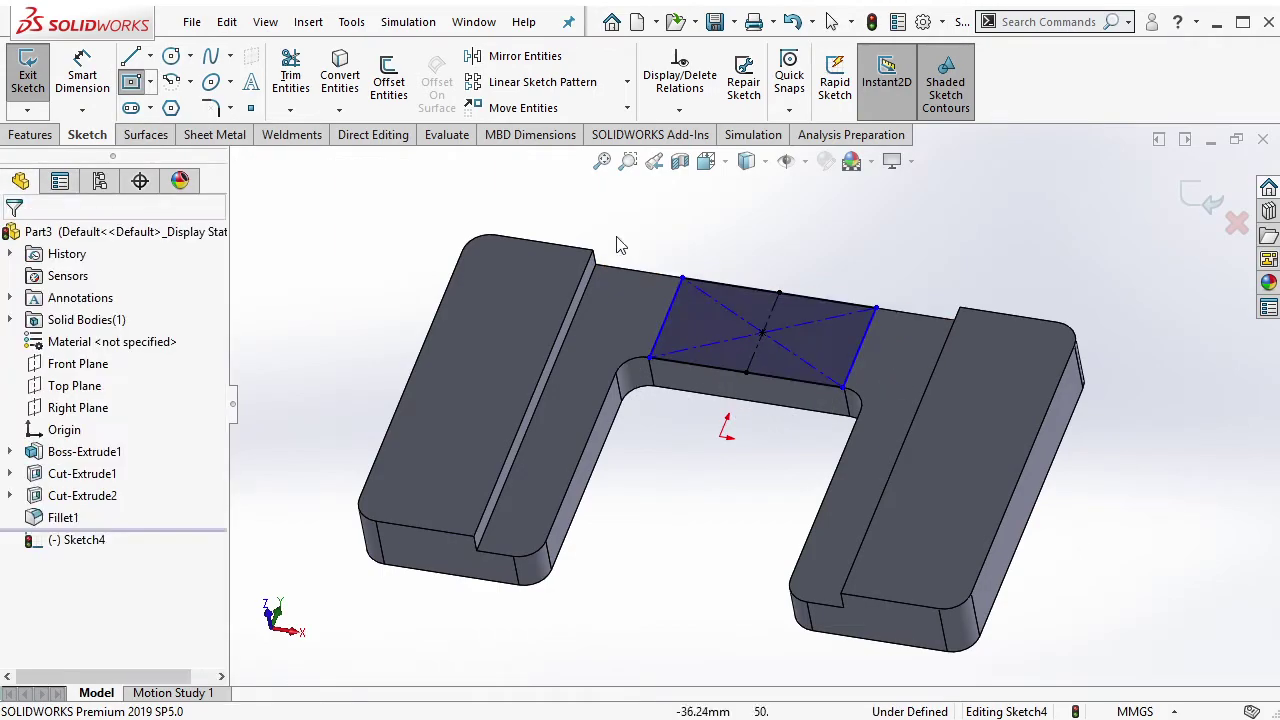
{"action": "left_click", "coordinate": [250, 108]}
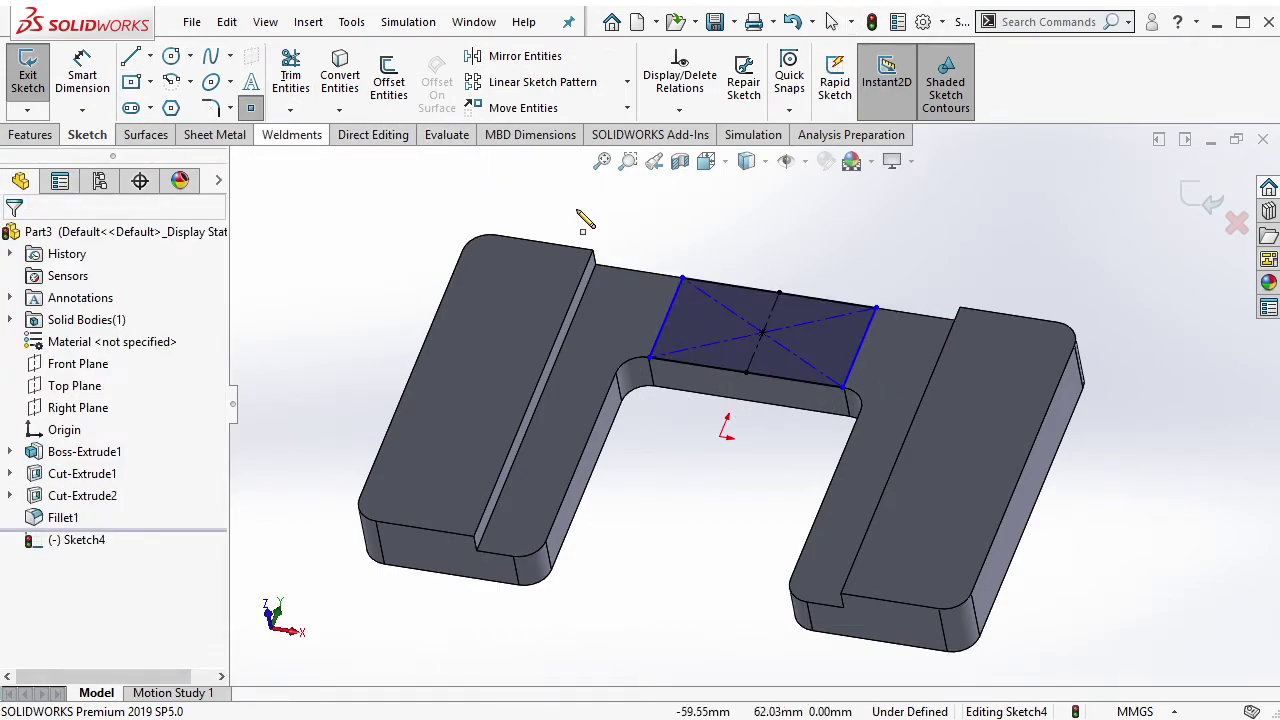
{"action": "left_click", "coordinate": [666, 318]}
{"action": "key", "text": "Escape"}
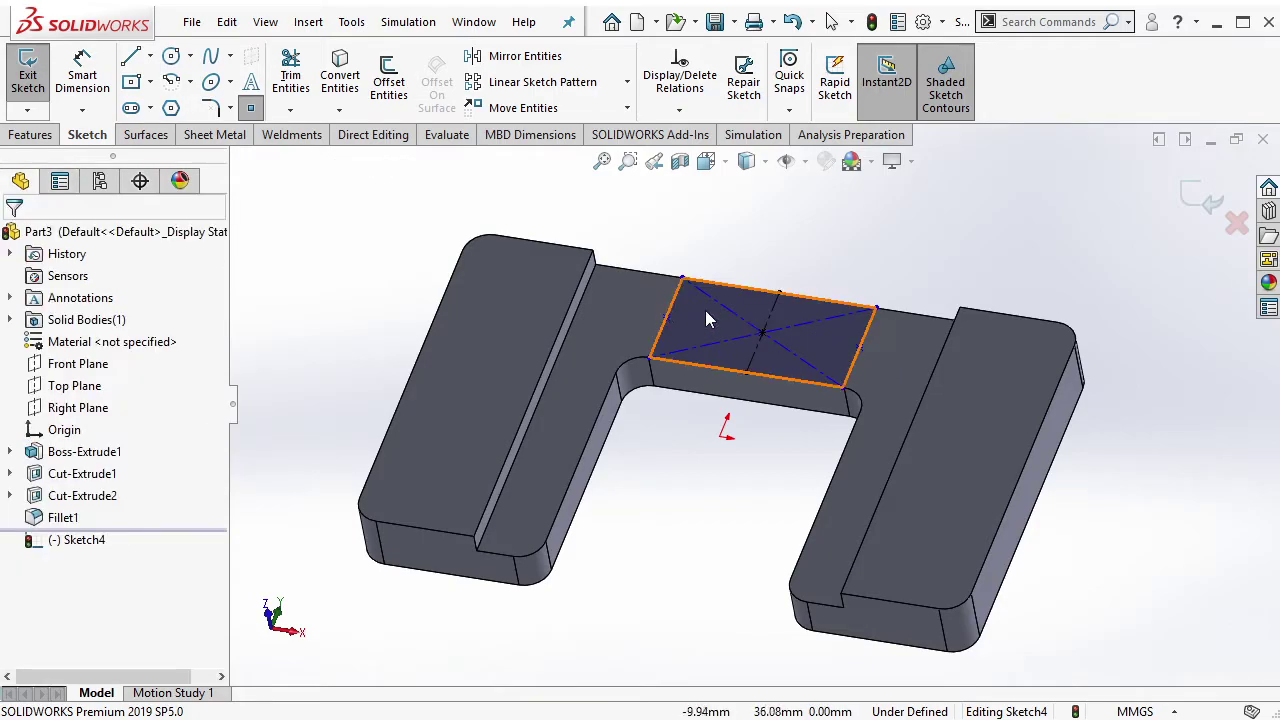
{"action": "left_click_drag", "start_coordinate": [666, 318], "coordinate": [625, 305]}
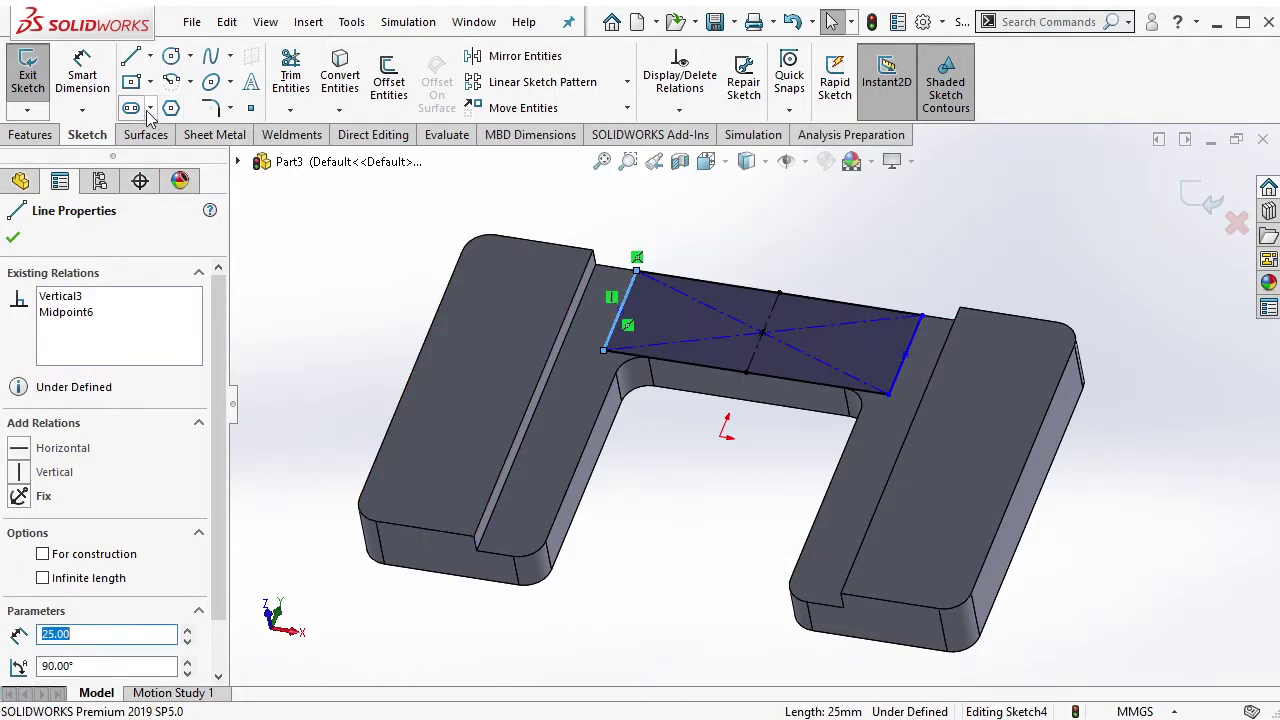
{"action": "left_click", "coordinate": [605, 258]}
Dimension the rectangle's left edge 10 mm from the raised block's edge
{"action": "left_click", "coordinate": [630, 293]}
{"action": "left_click", "coordinate": [597, 275]}
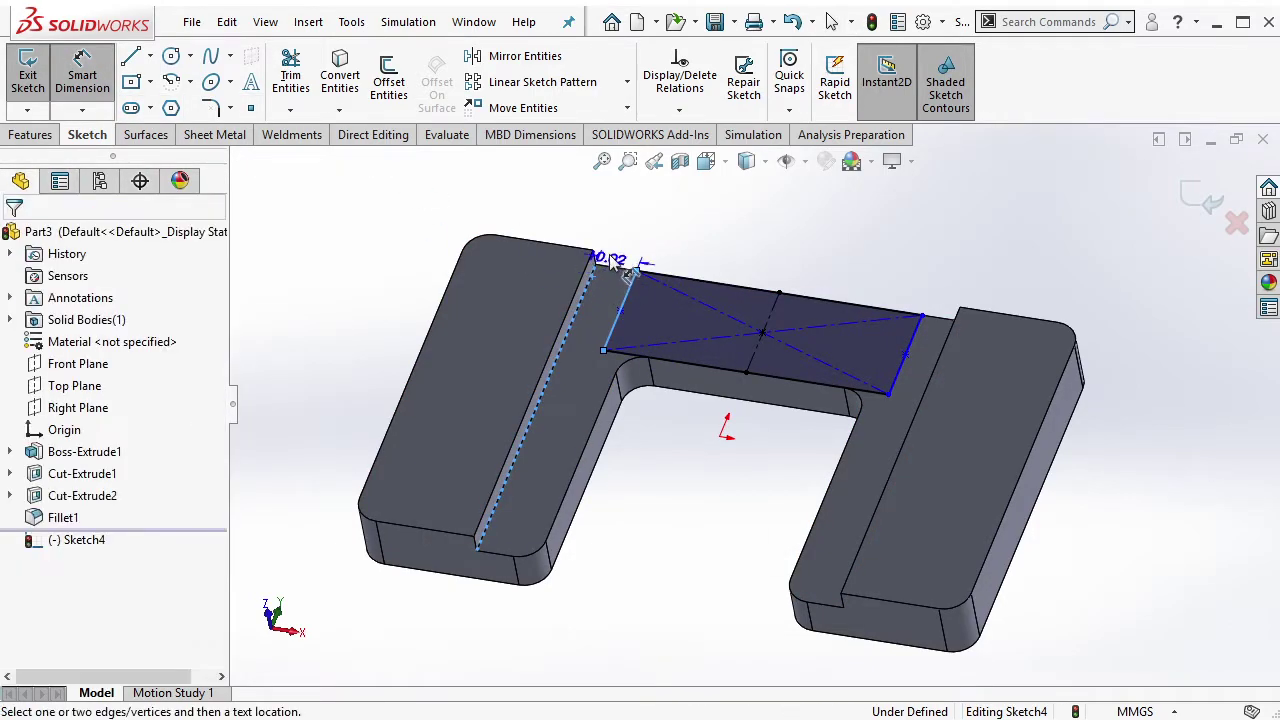
{"action": "left_click", "coordinate": [600, 245]}
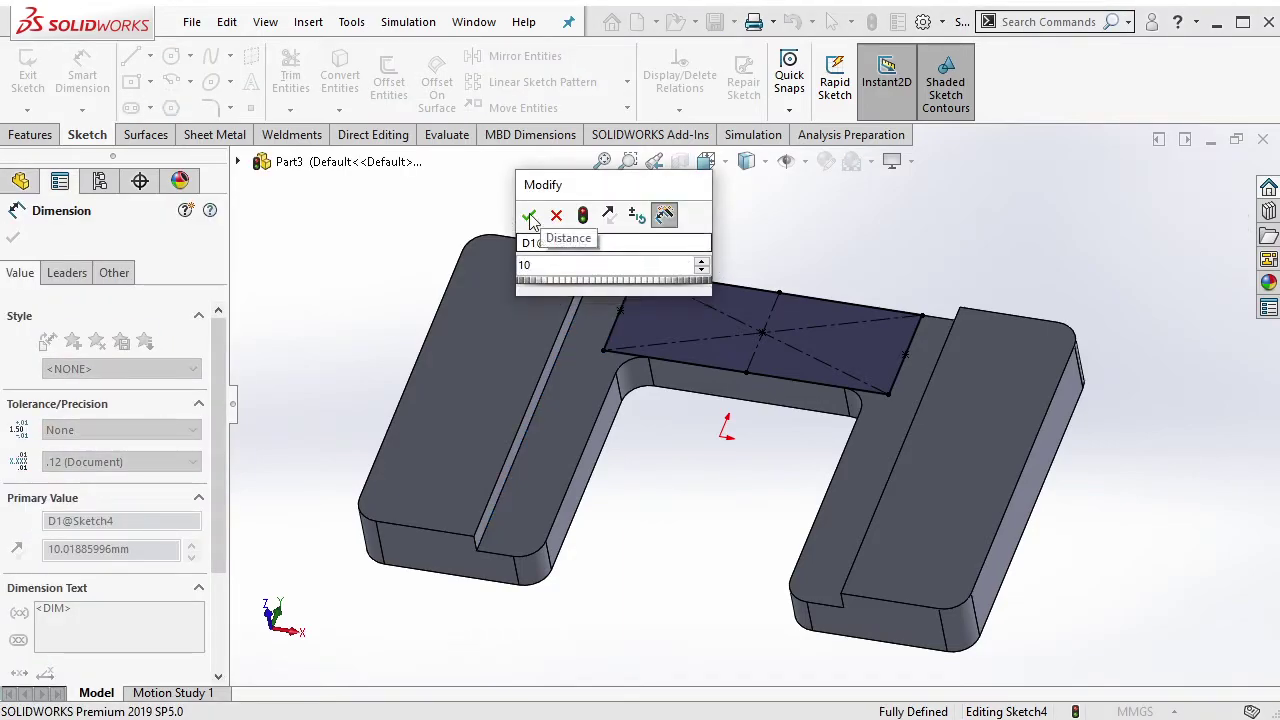
{"action": "left_click", "coordinate": [529, 215]}
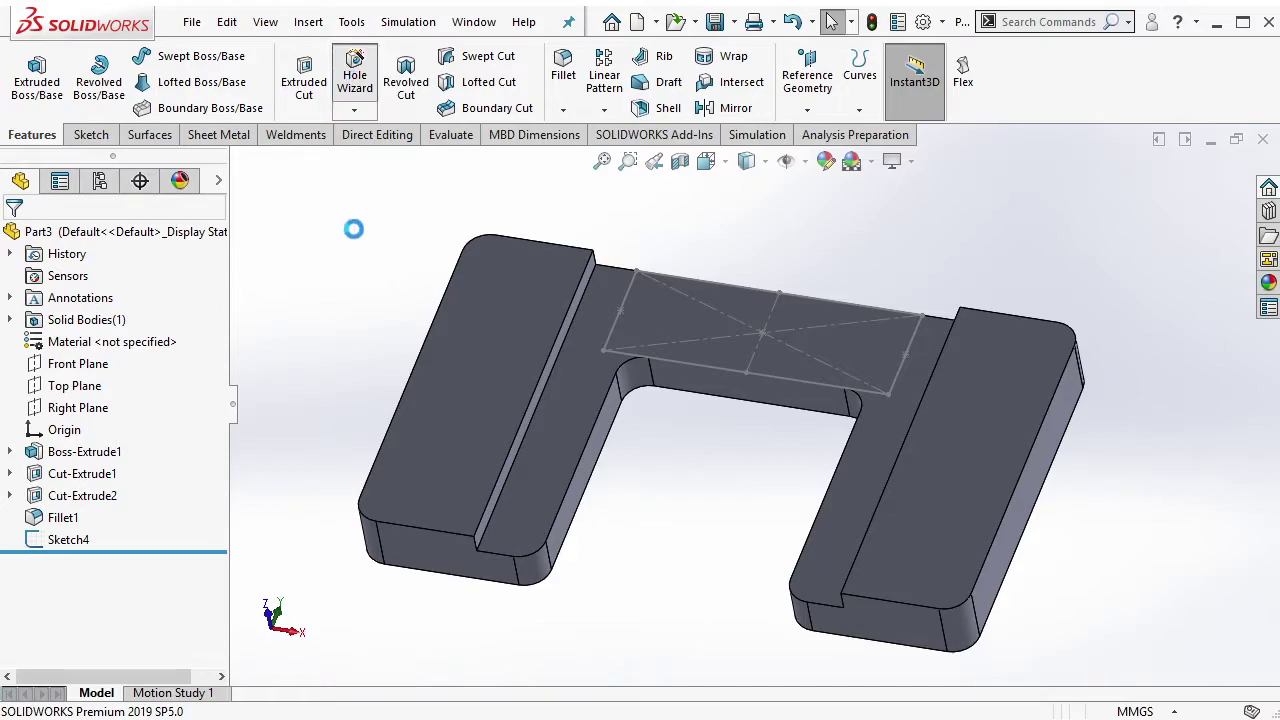
Place two hole points as a 3D sketch on the bridge's left and right sides
{"action": "left_click", "coordinate": [130, 272]}
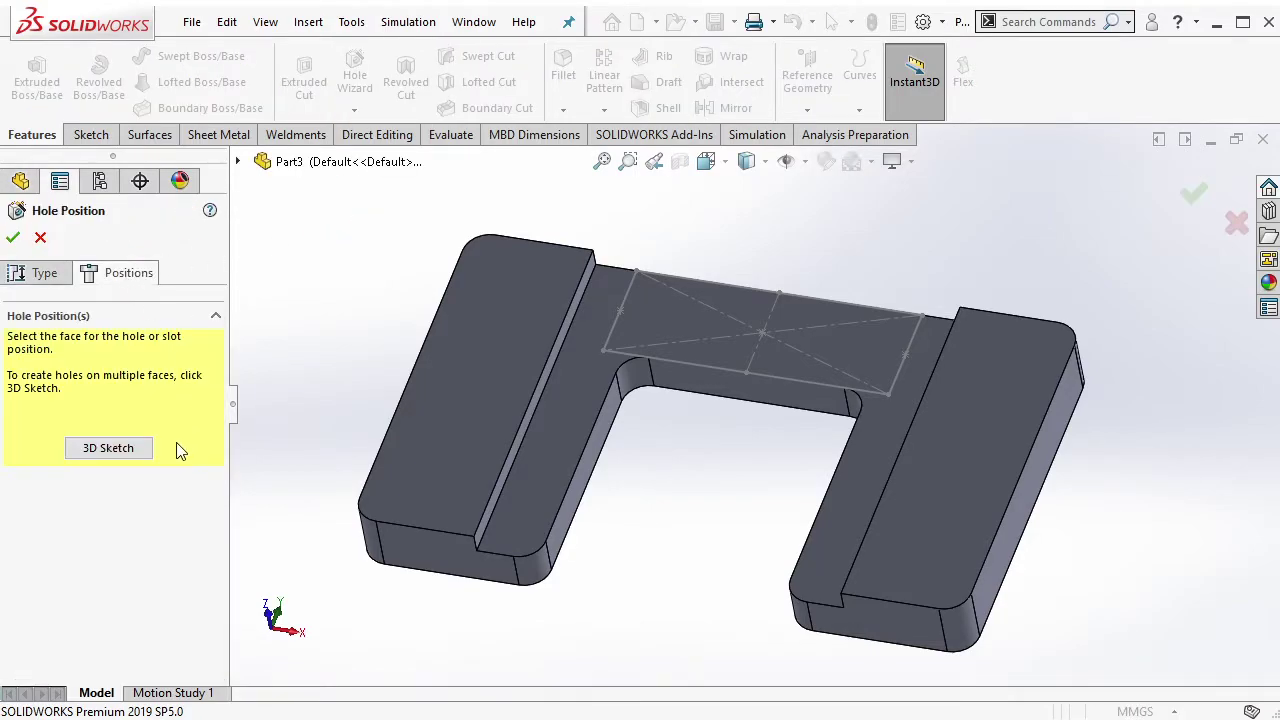
{"action": "left_click", "coordinate": [133, 451]}
{"action": "left_click", "coordinate": [621, 312]}
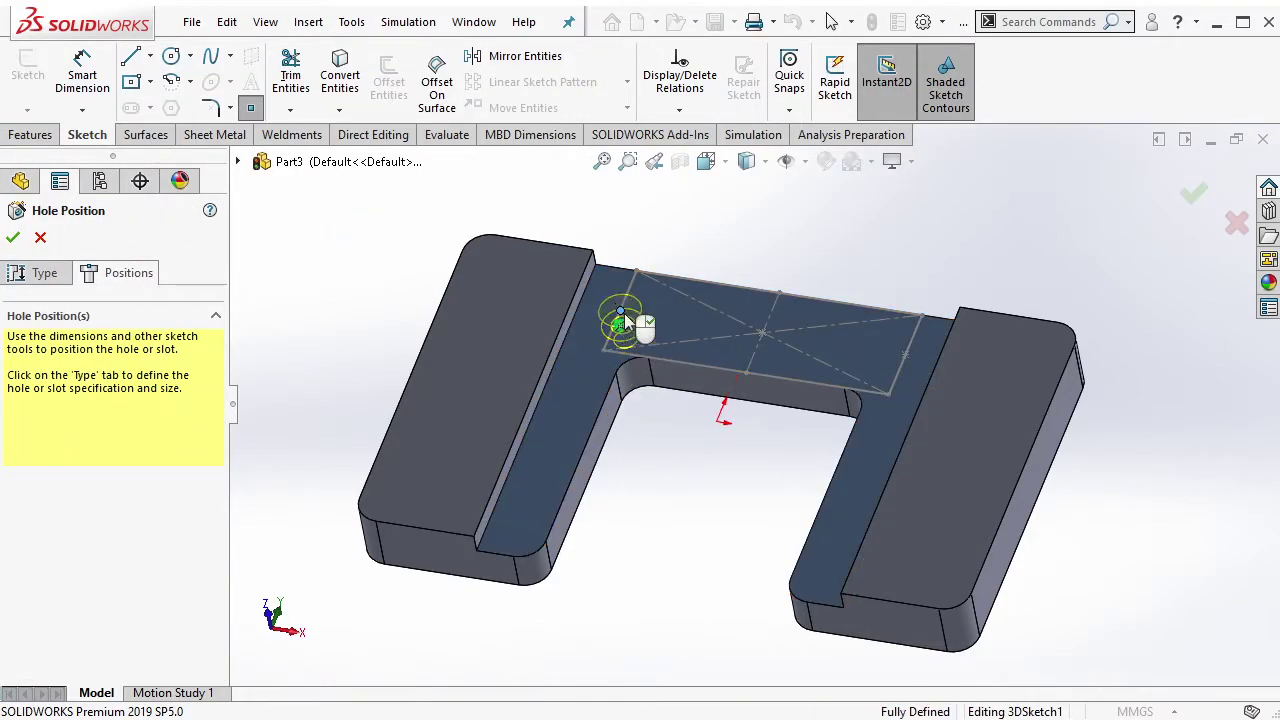
{"action": "left_click", "coordinate": [906, 362]}
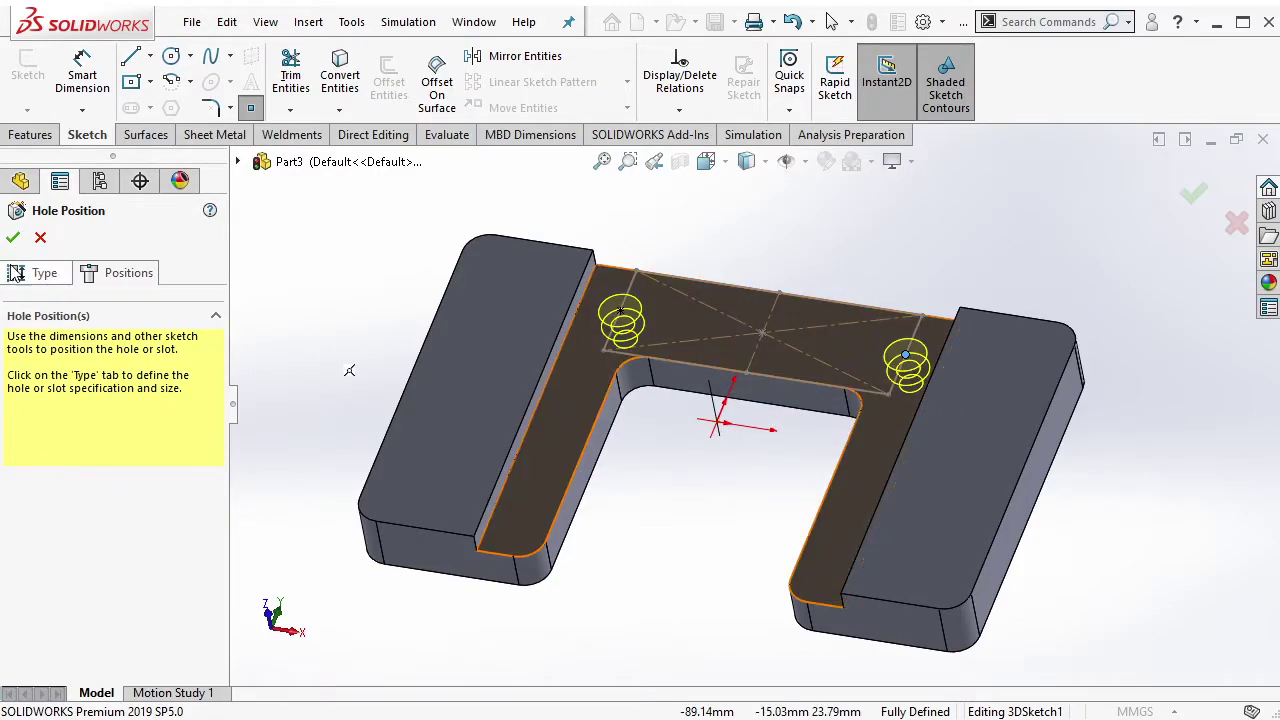
Set the hole to a plain straight hole, ANSI Metric standard, Drill sizes type
{"action": "left_click", "coordinate": [44, 272]}
{"action": "scroll", "coordinate": [226, 412], "scroll_direction": "down", "scroll_amount": 1}
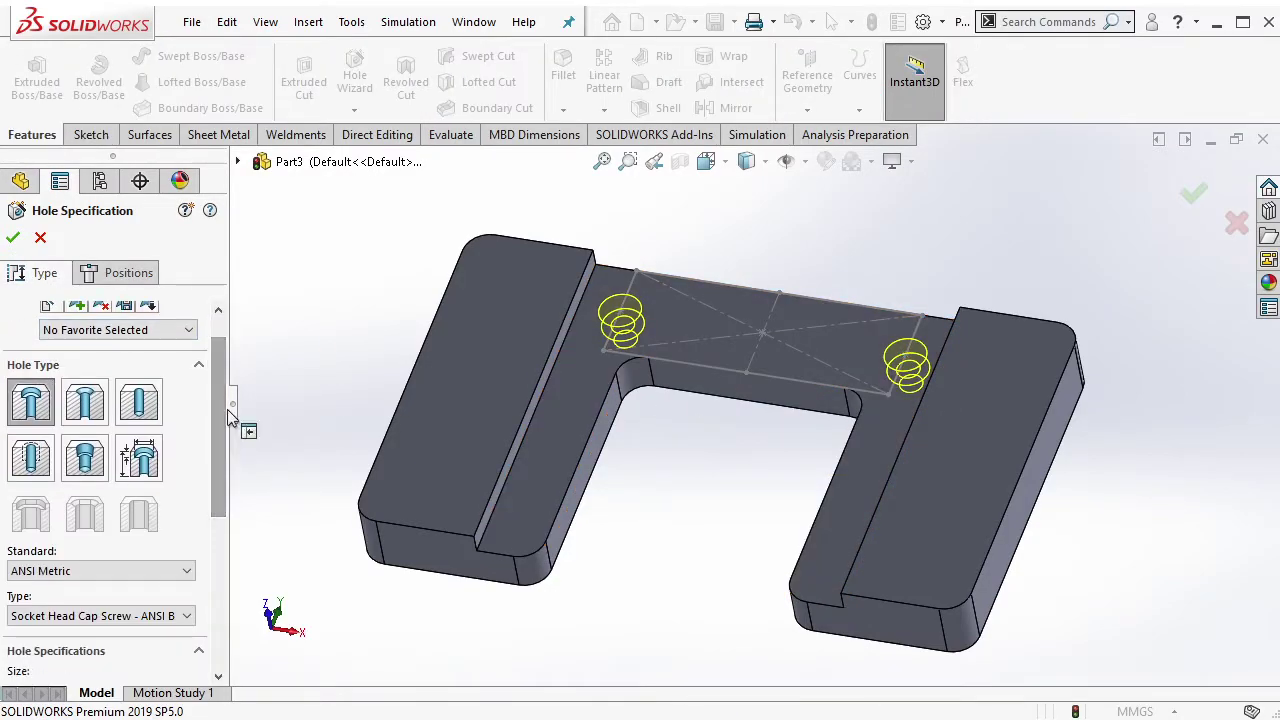
{"action": "left_click", "coordinate": [140, 403]}
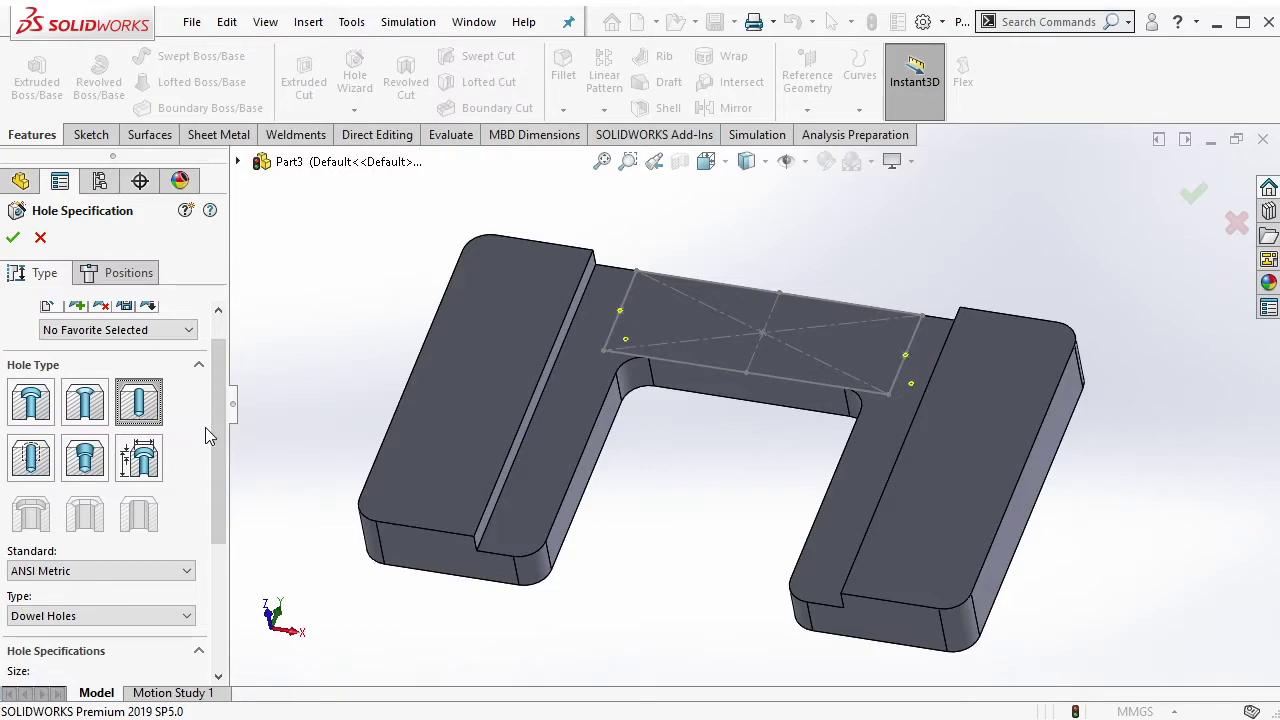
{"action": "scroll", "coordinate": [170, 450], "scroll_direction": "down", "scroll_amount": 3}
{"action": "left_click", "coordinate": [166, 455]}
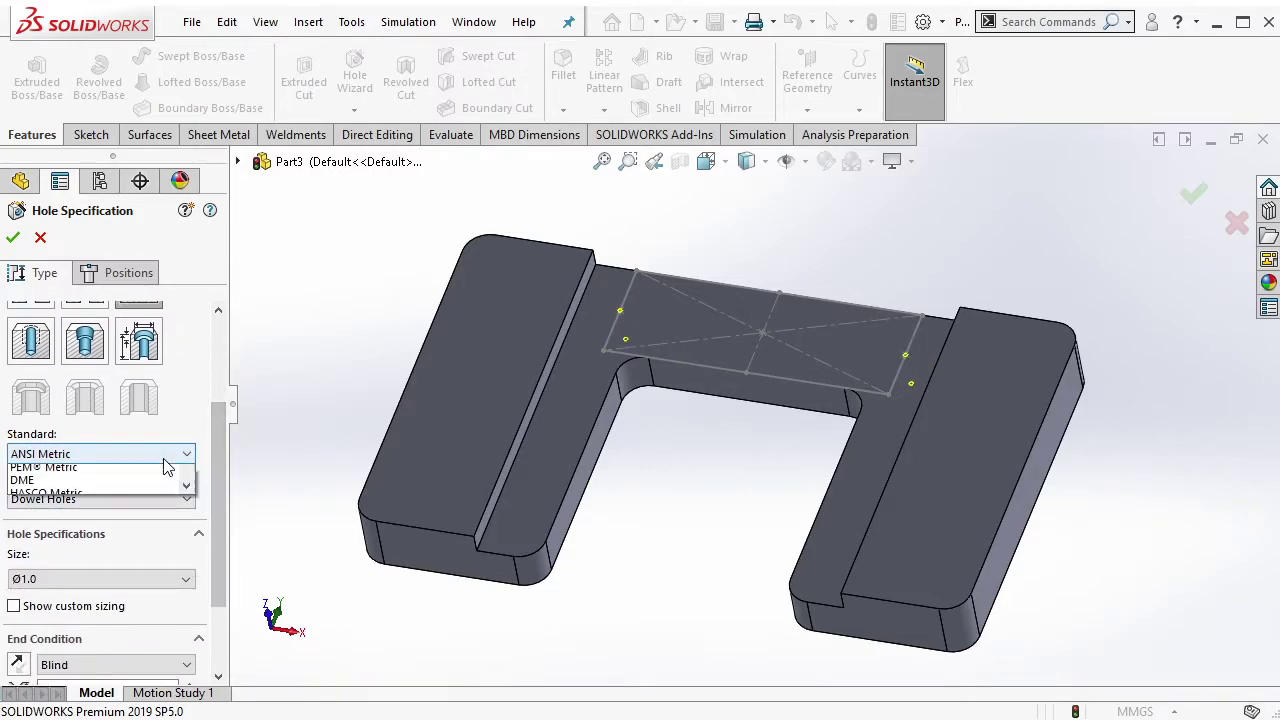
{"action": "left_click", "coordinate": [130, 474]}
{"action": "left_click", "coordinate": [131, 498]}
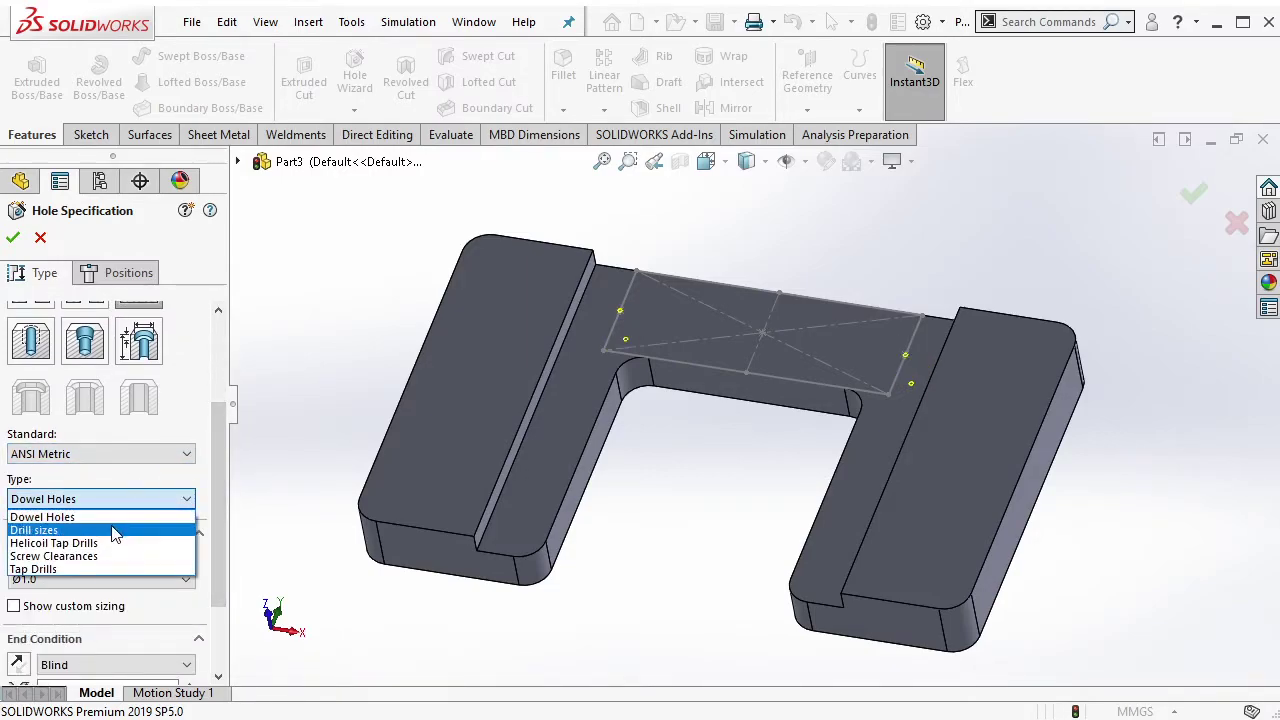
{"action": "left_click", "coordinate": [115, 530]}
Set the hole diameter to Ø7.0 with Through All depth and create the holes
{"action": "scroll", "coordinate": [115, 520], "scroll_direction": "down", "scroll_amount": 2}
{"action": "left_click", "coordinate": [186, 501]}
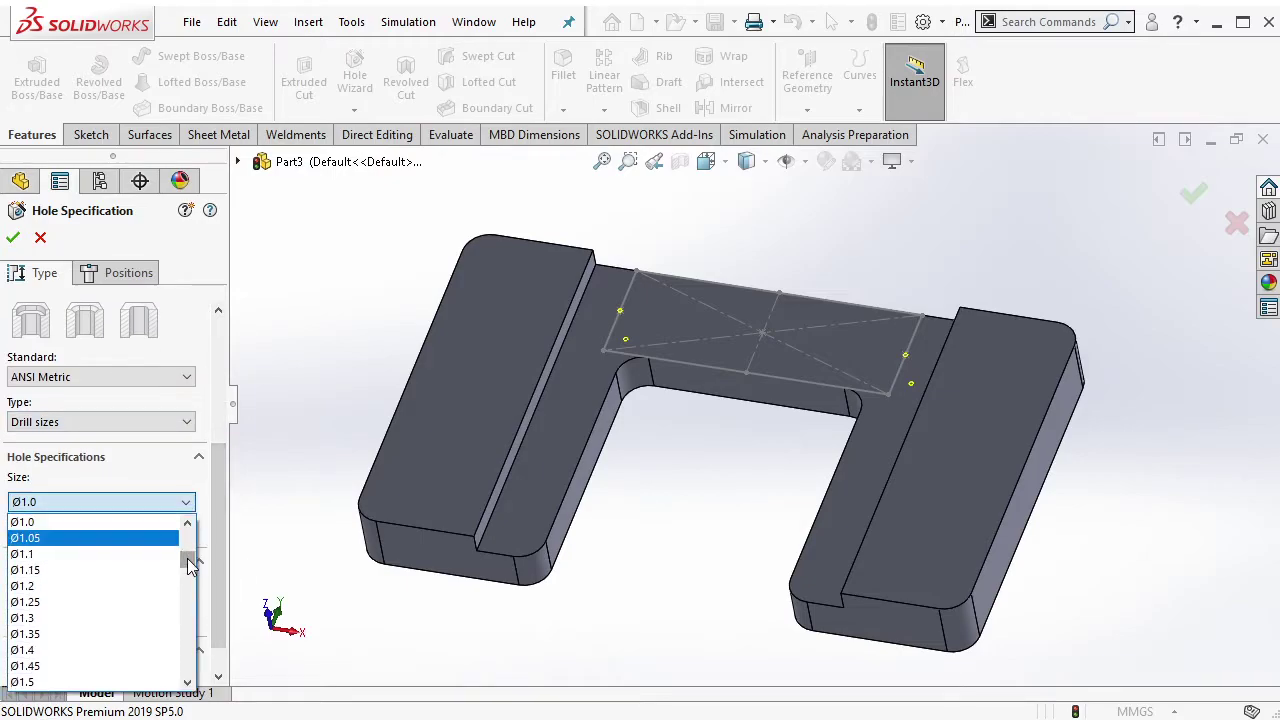
{"action": "left_click_drag", "start_coordinate": [190, 565], "coordinate": [190, 592]}
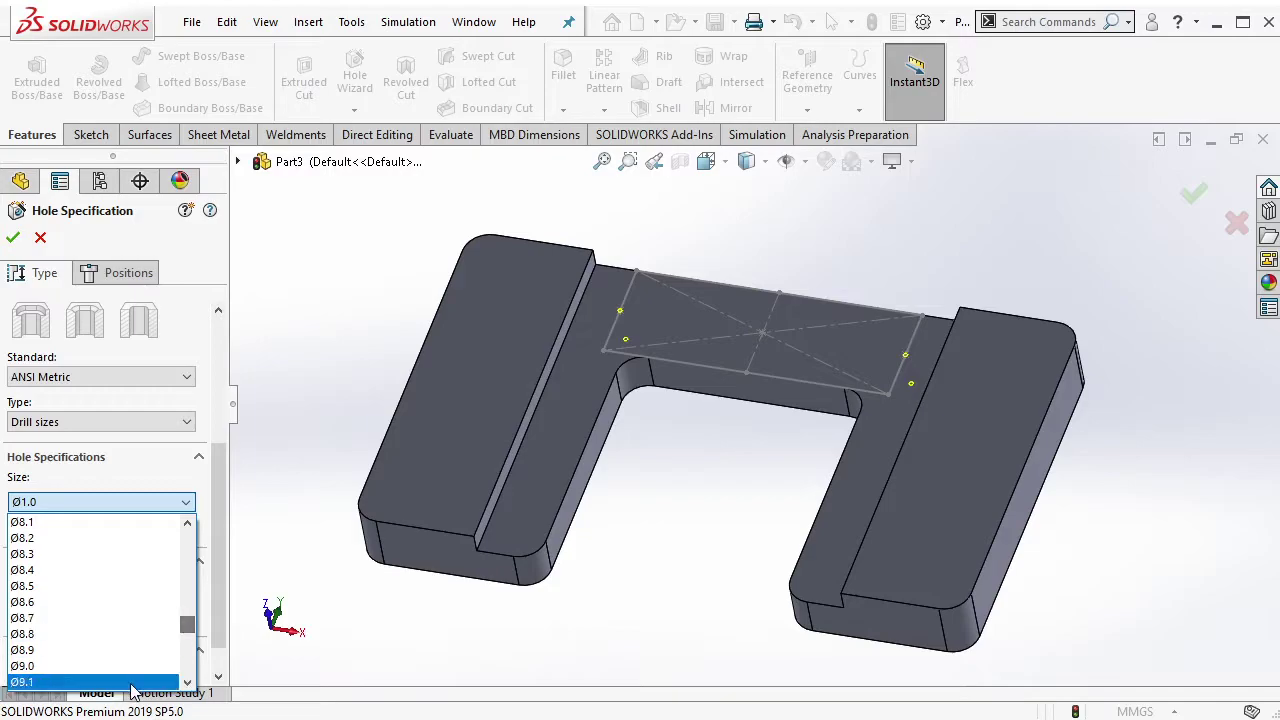
{"action": "left_click", "coordinate": [135, 668]}
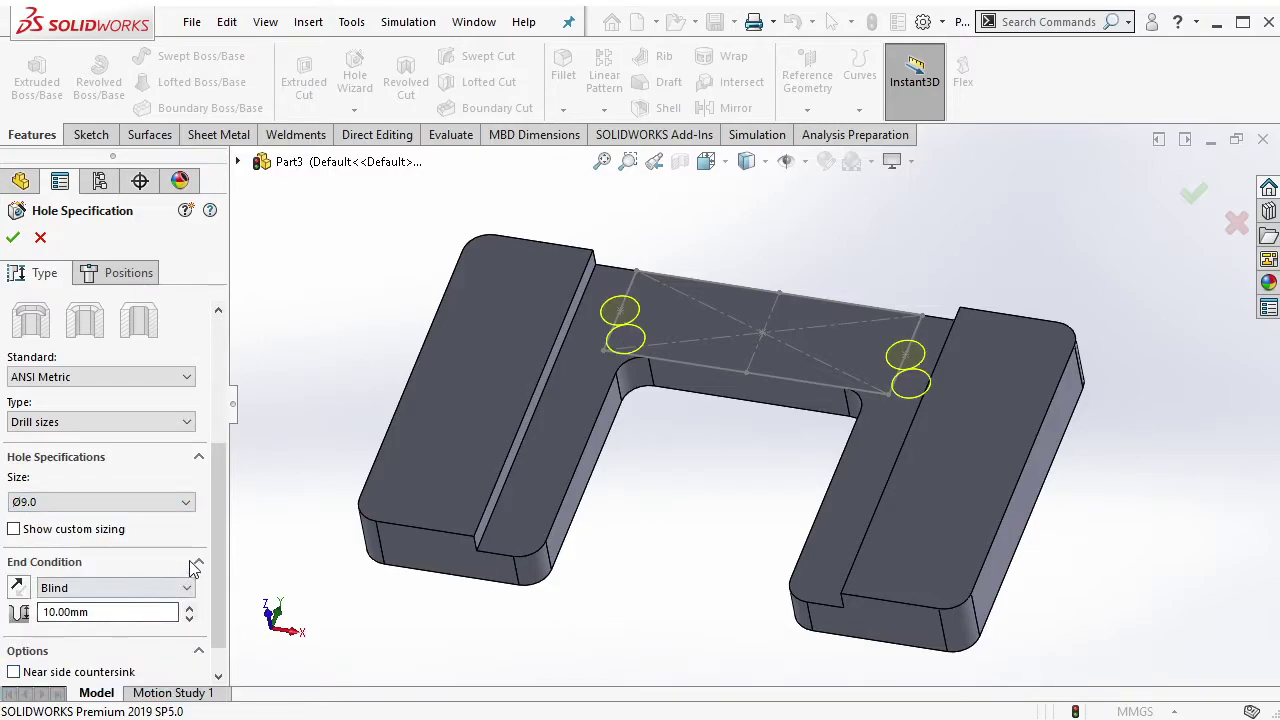
{"action": "left_click", "coordinate": [186, 501]}
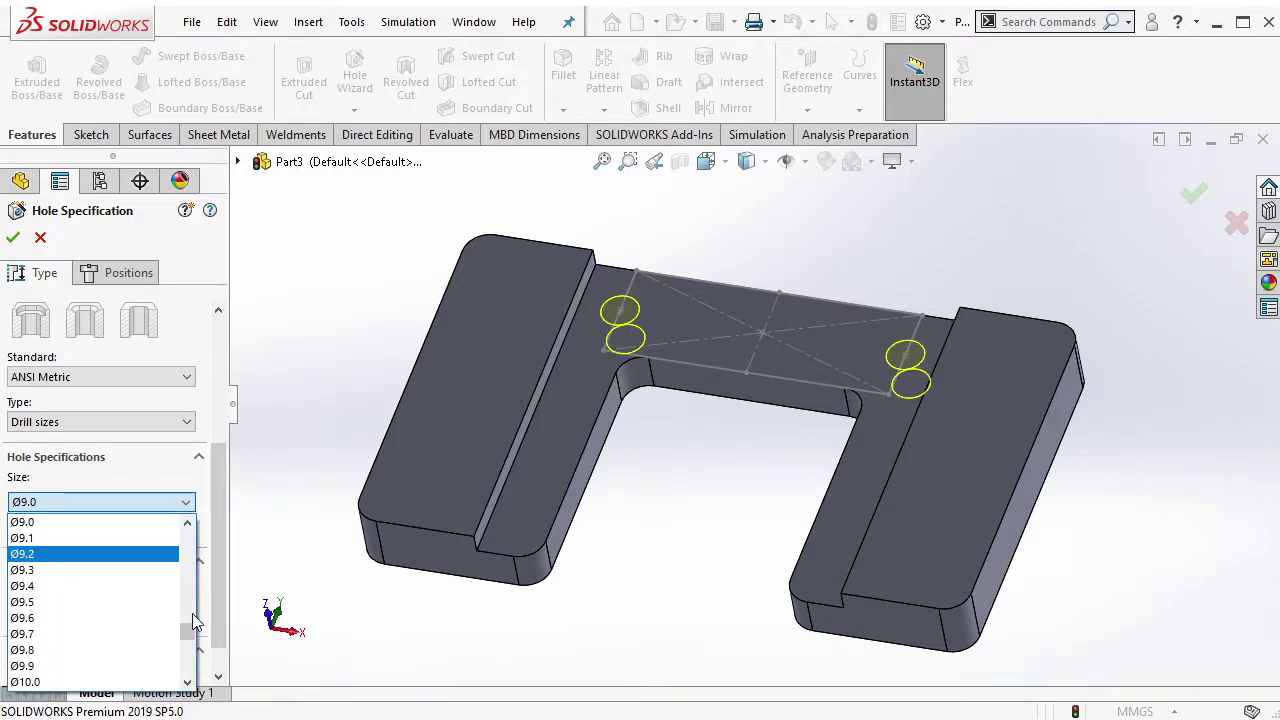
{"action": "left_click_drag", "start_coordinate": [190, 638], "coordinate": [190, 620]}
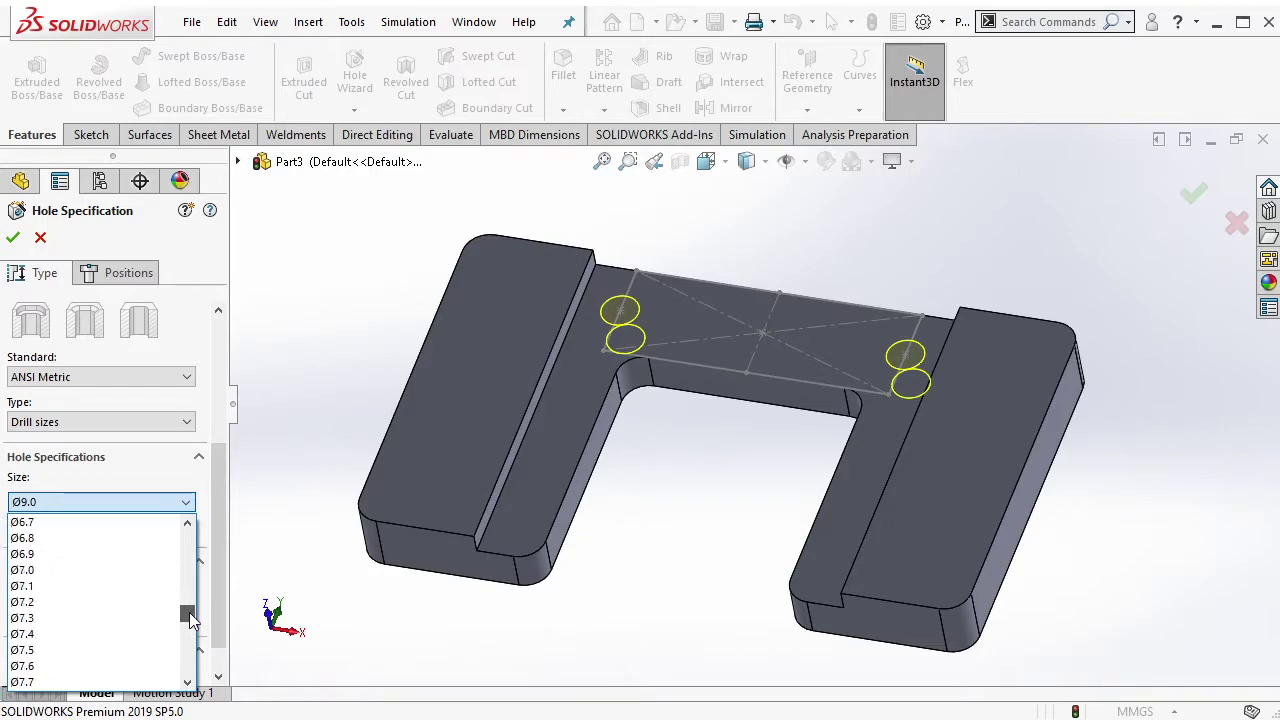
{"action": "left_click", "coordinate": [150, 570]}
{"action": "scroll", "coordinate": [216, 559], "scroll_direction": "down", "scroll_amount": 1}
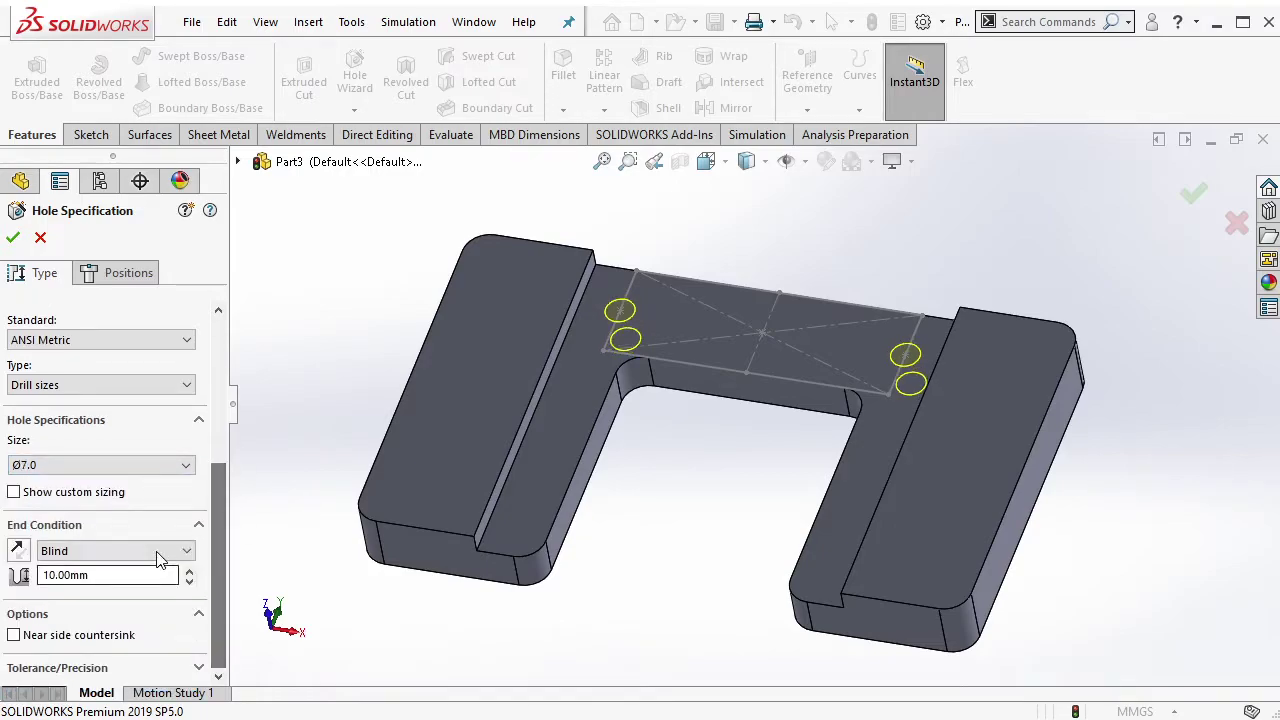
{"action": "left_click", "coordinate": [110, 554]}
{"action": "left_click", "coordinate": [137, 580]}
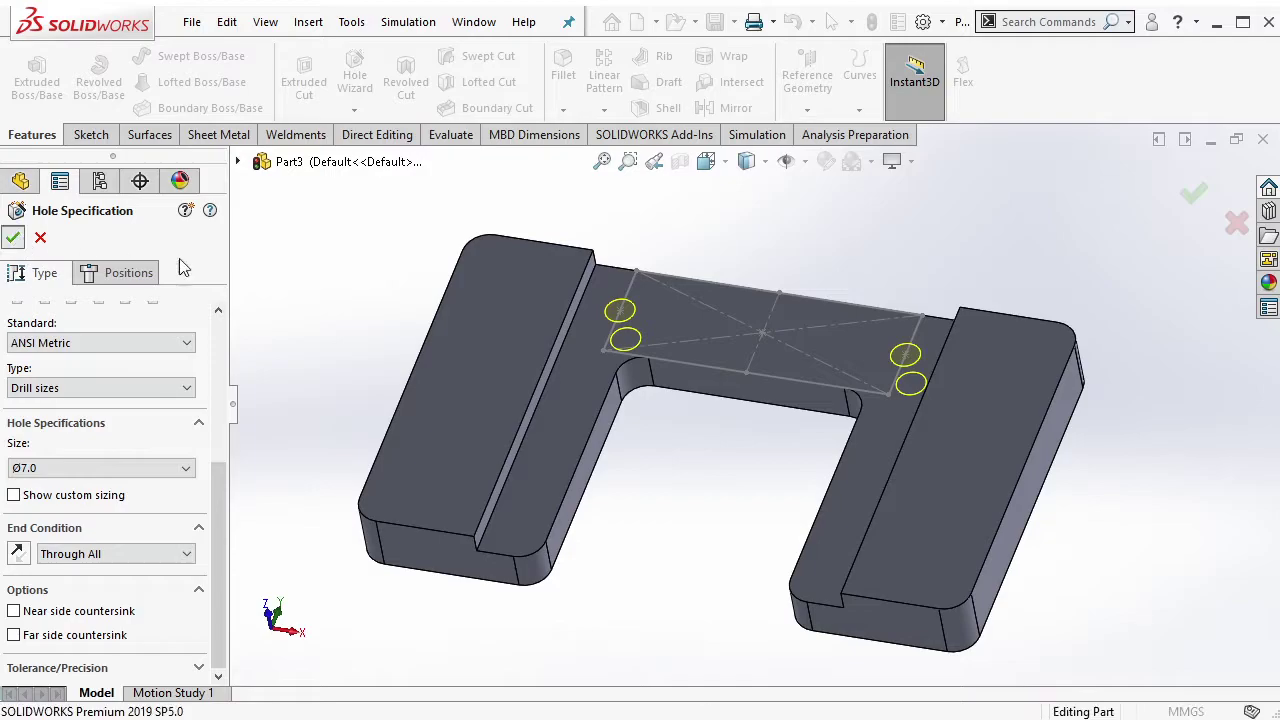
{"action": "key", "text": "Return"}
Hide the rectangle layout sketch Sketch4
{"action": "left_click", "coordinate": [626, 355]}
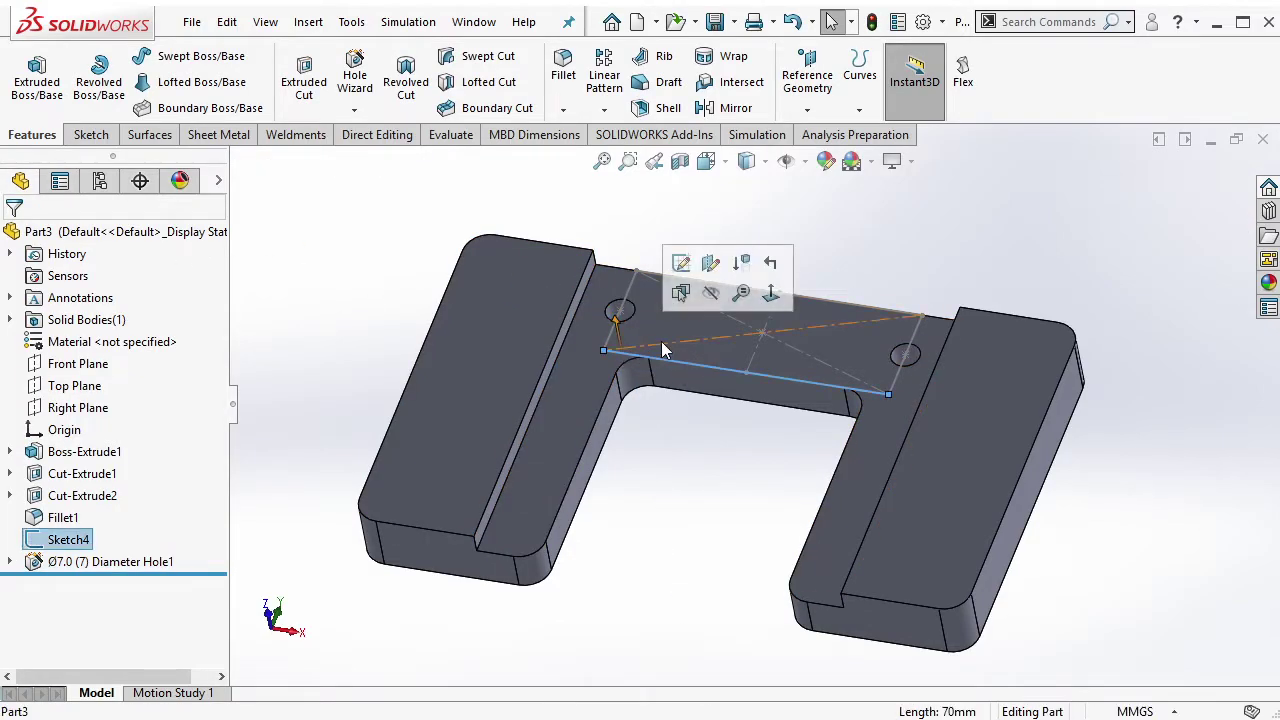
{"action": "left_click", "coordinate": [708, 292]}
{"action": "middle_click_drag", "start_coordinate": [754, 220], "coordinate": [751, 222]}
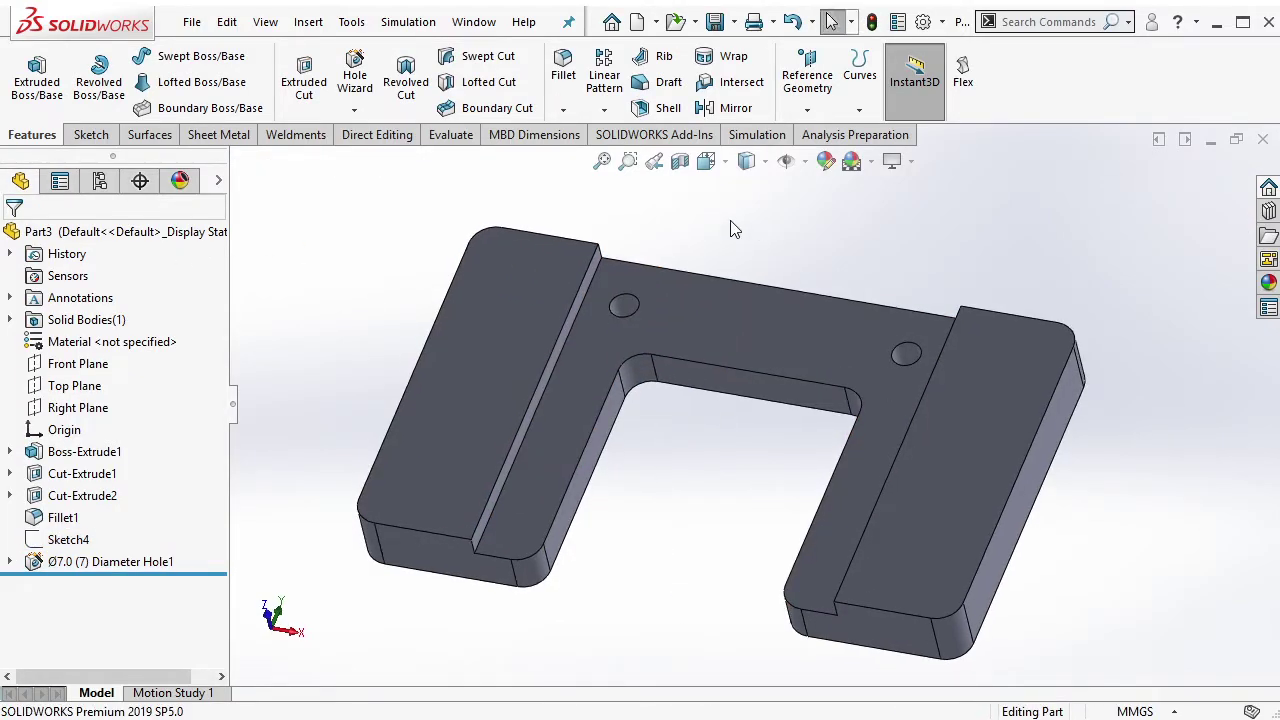
Sketch a corner-to-corner square at the rounded corner of the left raised block's top face
{"action": "left_click", "coordinate": [486, 343]}
{"action": "left_click", "coordinate": [557, 298]}
{"action": "scroll", "coordinate": [557, 300], "scroll_direction": "down", "scroll_amount": 3}
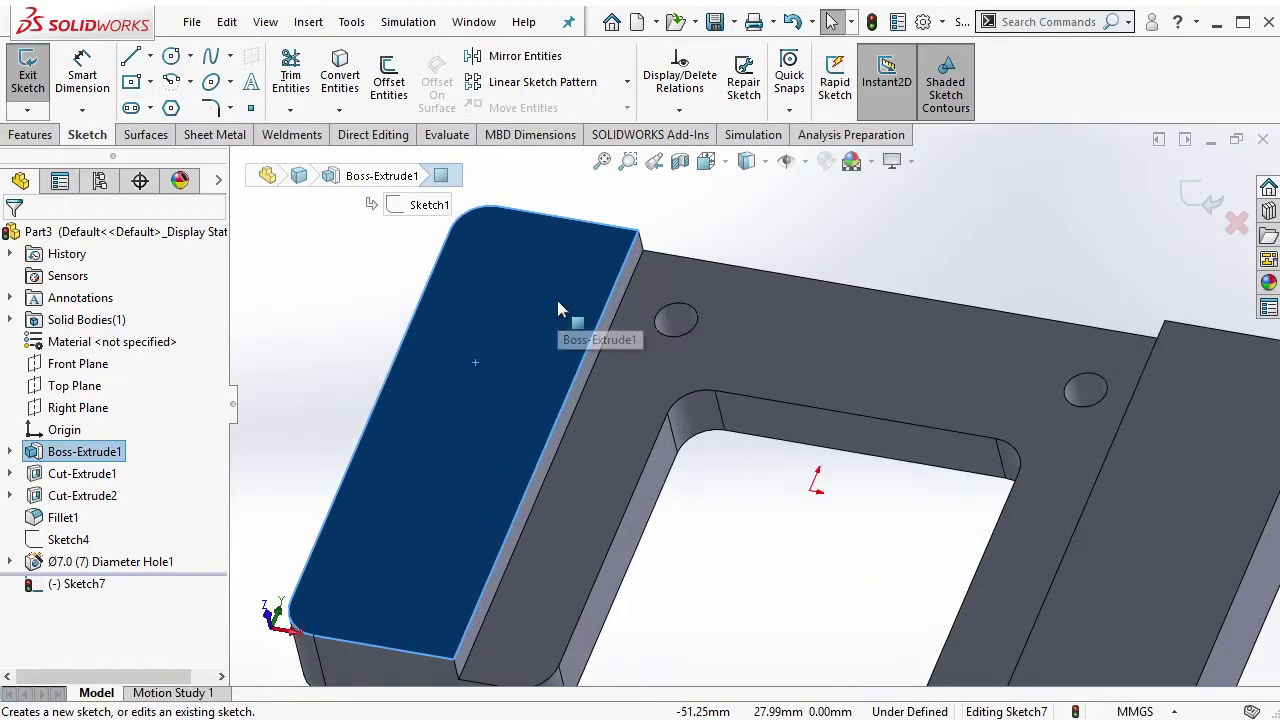
{"action": "left_click", "coordinate": [150, 82]}
{"action": "left_click", "coordinate": [175, 106]}
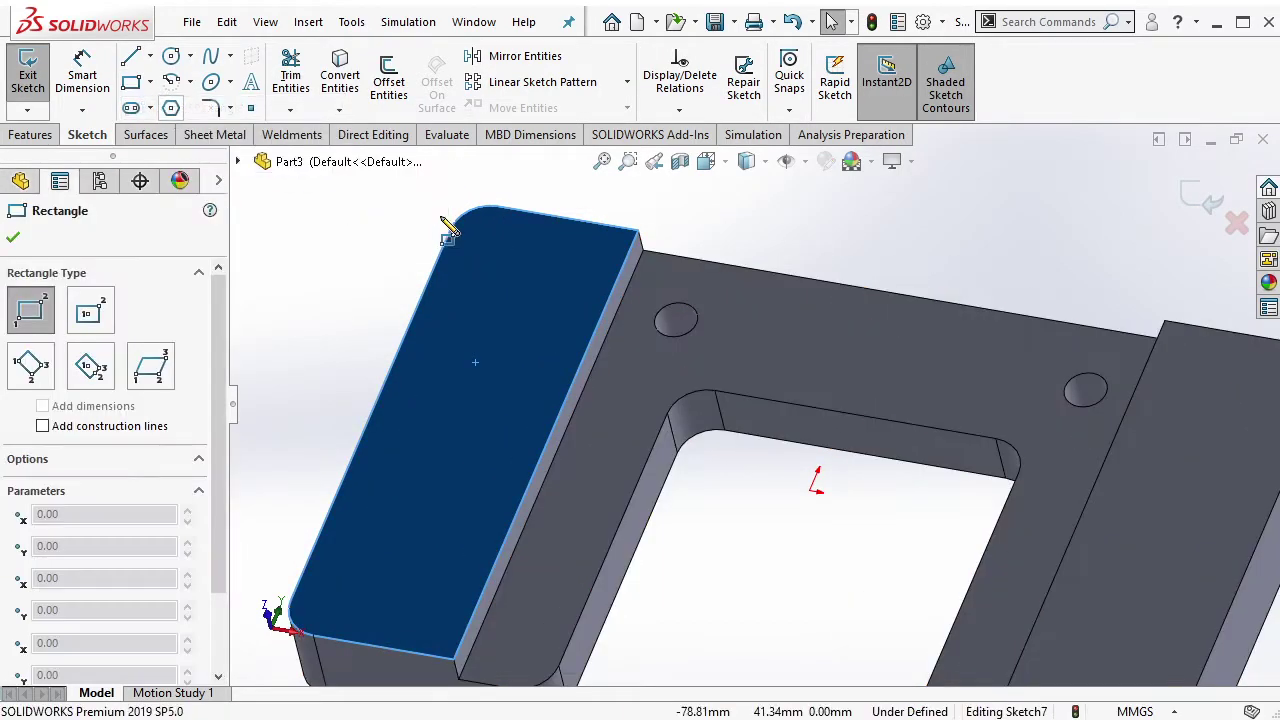
{"action": "left_click", "coordinate": [546, 214]}
{"action": "left_click", "coordinate": [440, 255]}
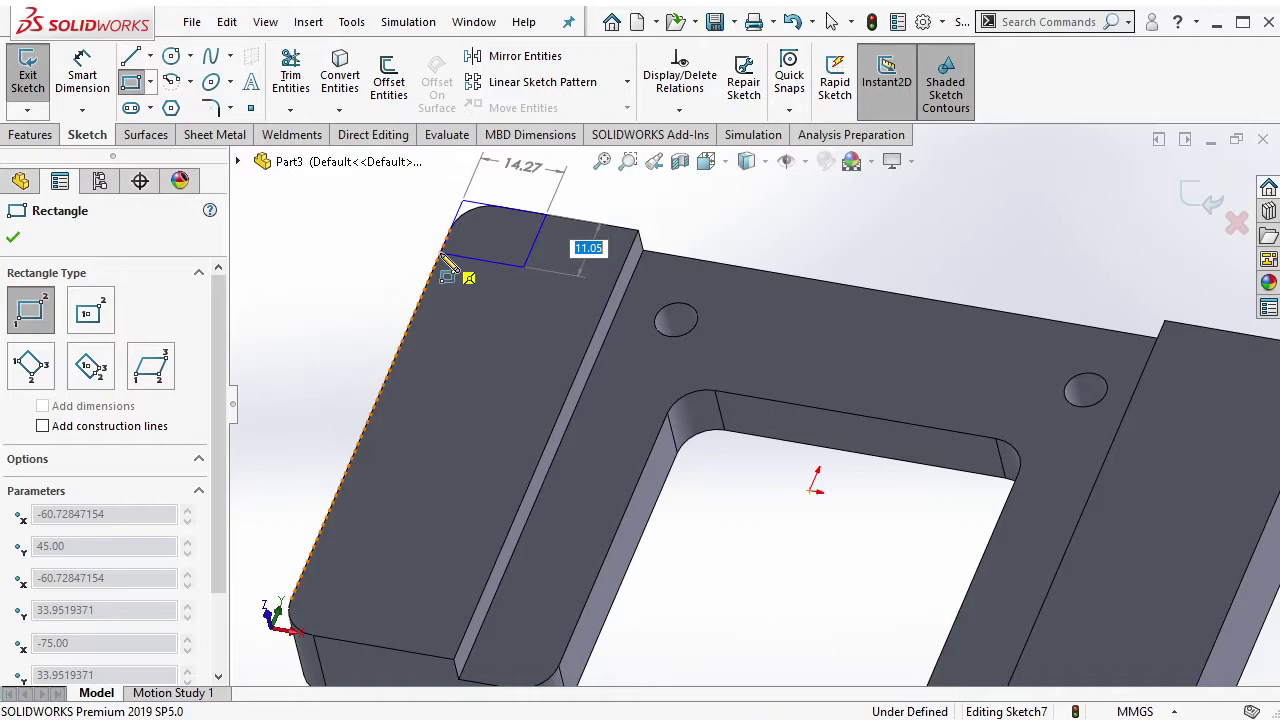
{"action": "key", "text": "Escape"}
{"action": "left_click_drag", "start_coordinate": [525, 269], "coordinate": [517, 268]}
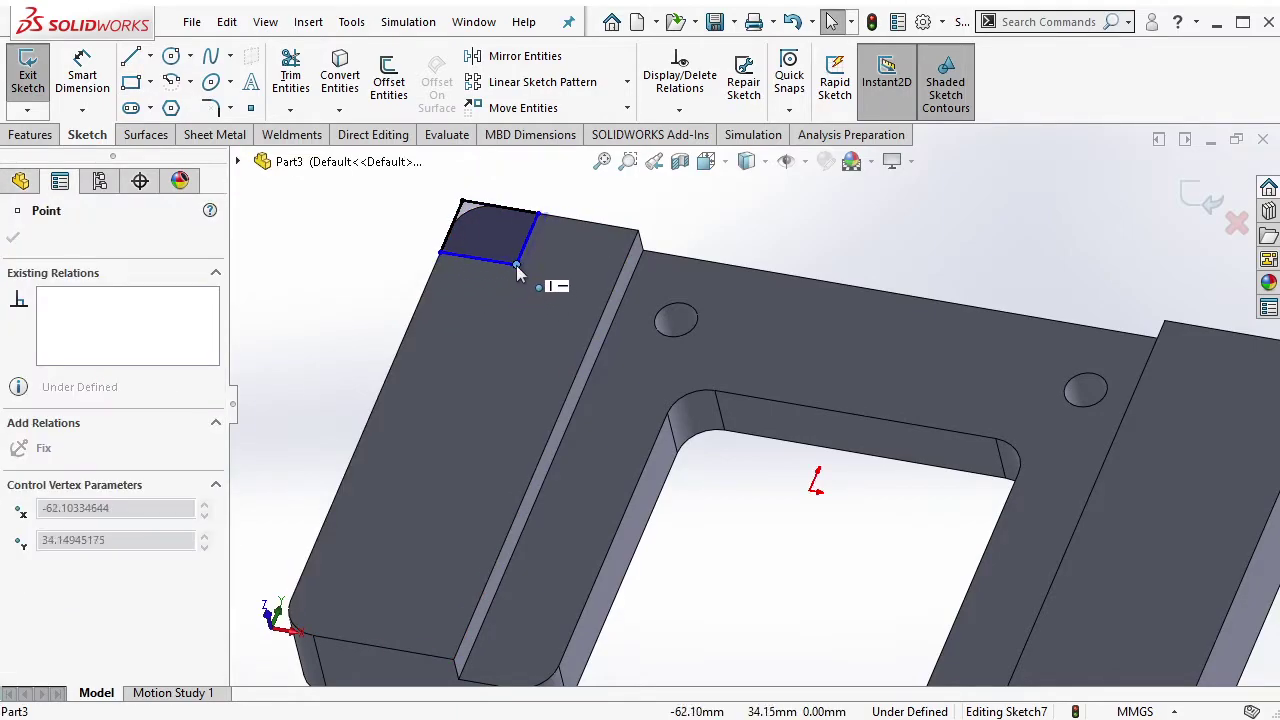
{"action": "key", "text": "Escape"}
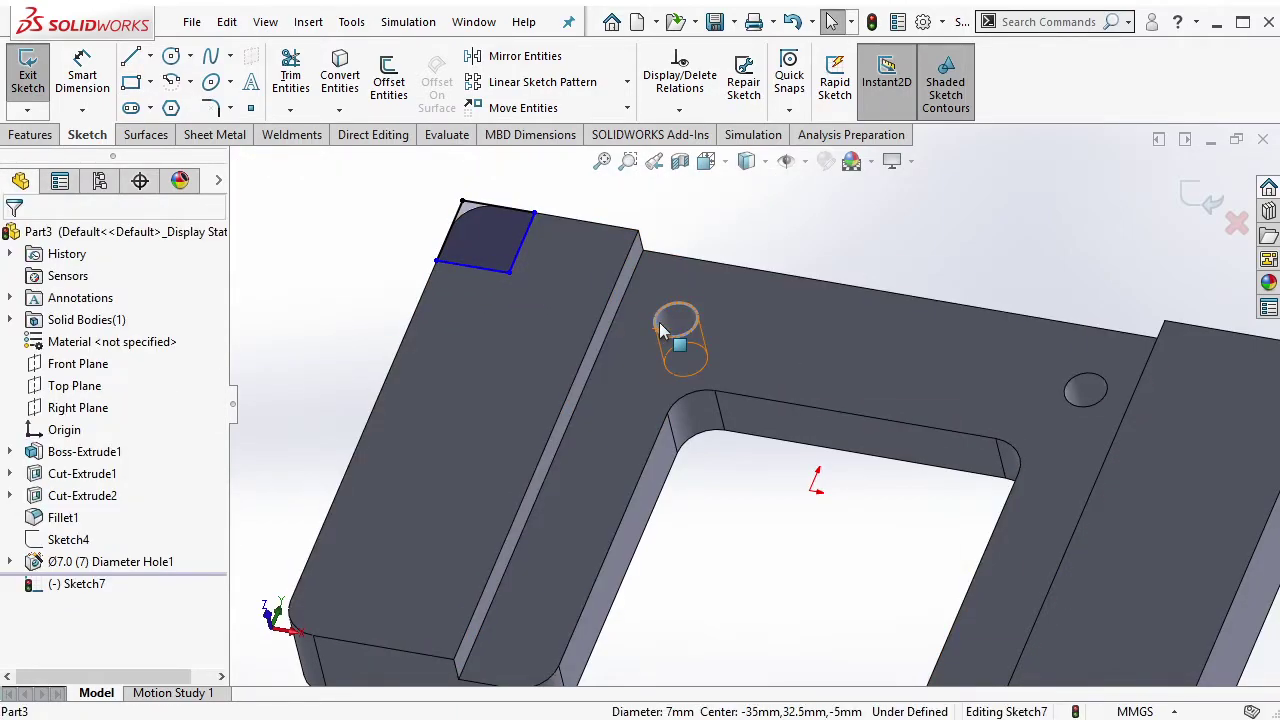
Convert the hole's edge and draw a line from its centre merged onto the square's corner
{"action": "left_click", "coordinate": [342, 66]}
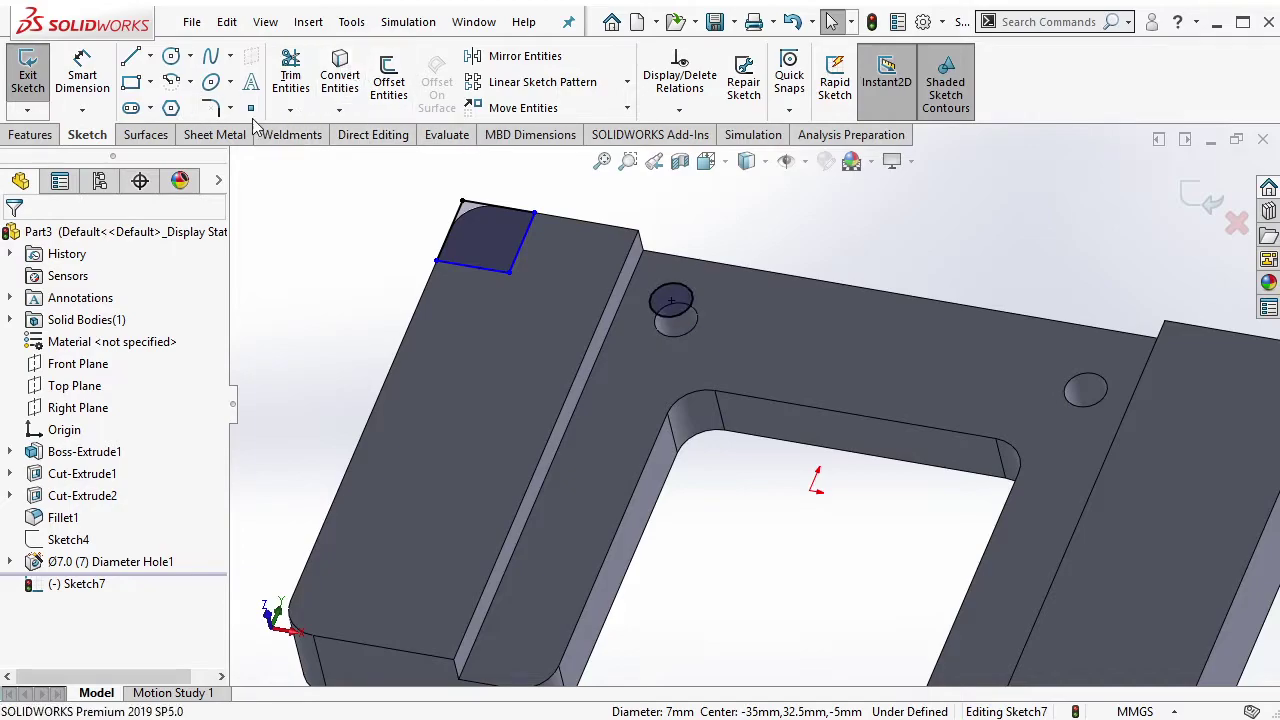
{"action": "left_click", "coordinate": [133, 58]}
{"action": "left_click", "coordinate": [671, 302]}
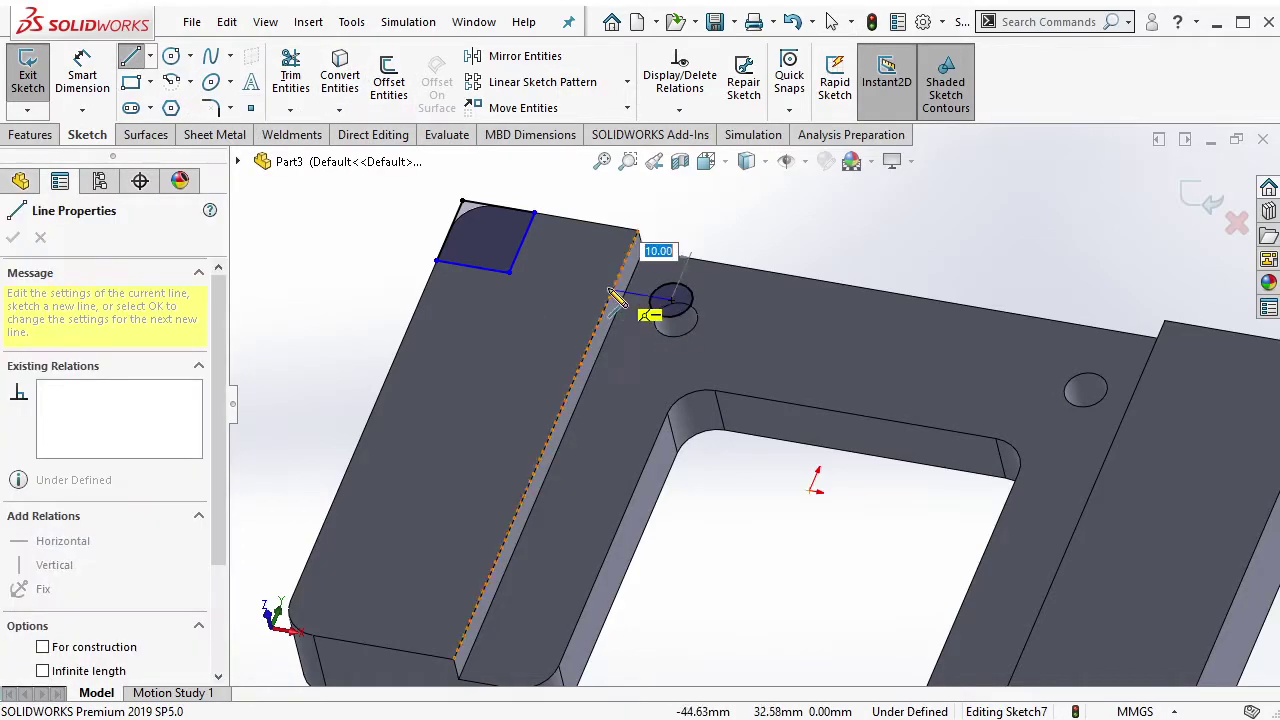
{"action": "left_click", "coordinate": [584, 286]}
{"action": "key", "text": "Escape"}
{"action": "left_click", "coordinate": [584, 286]}
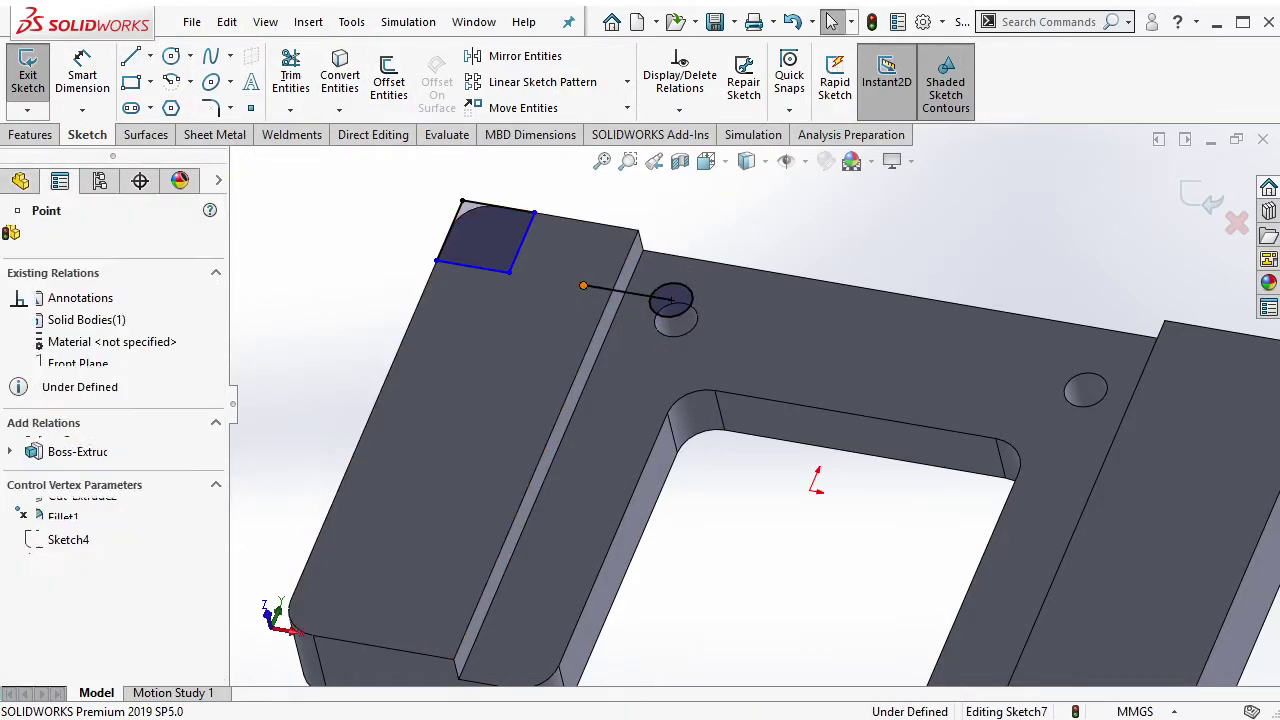
{"action": "left_click", "coordinate": [509, 271], "text": "ctrl"}
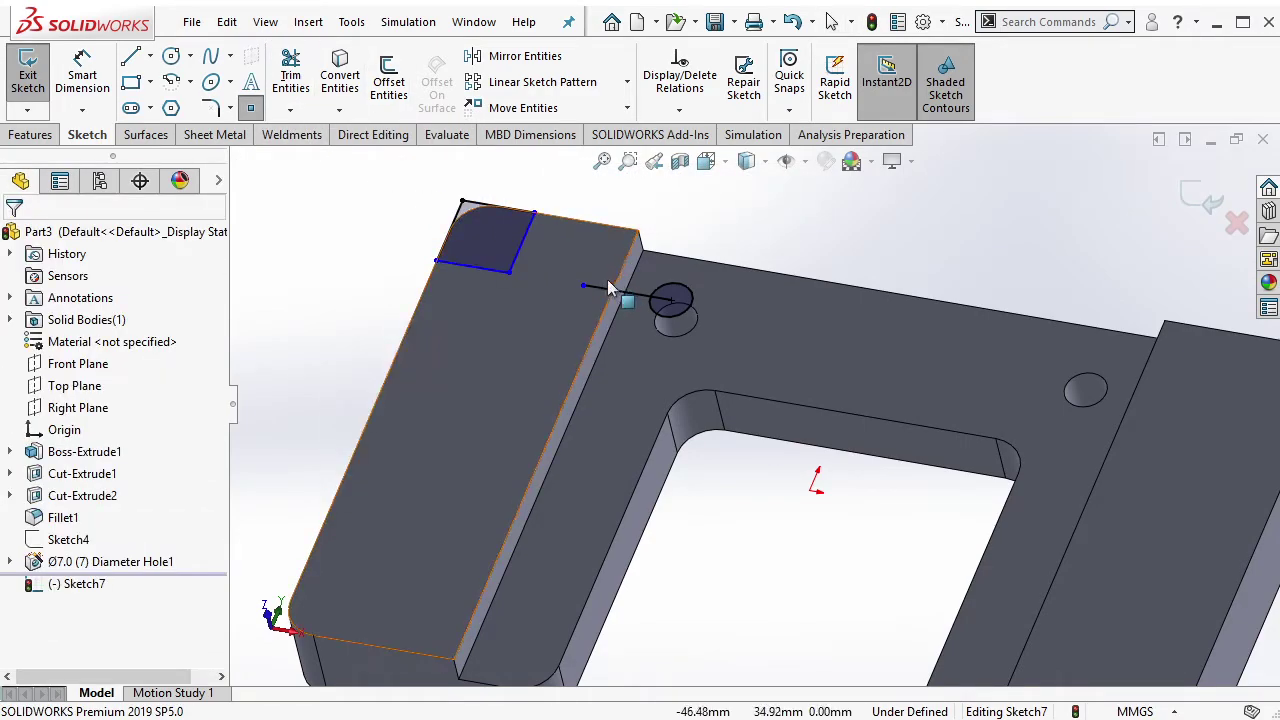
{"action": "left_click", "coordinate": [510, 272]}
{"action": "left_click", "coordinate": [584, 286], "text": "ctrl"}
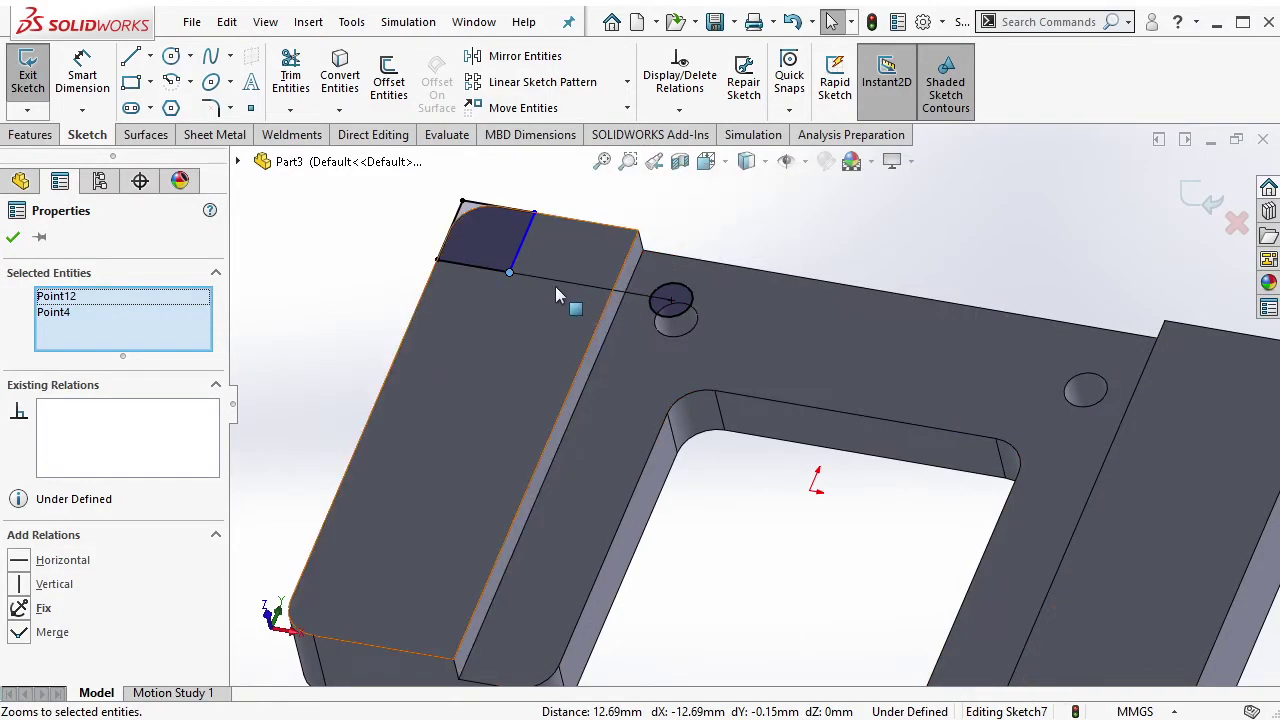
{"action": "key", "text": "Escape"}
Dimension the square's bottom edge to 12 mm and exit Sketch7
{"action": "left_click", "coordinate": [488, 268]}
{"action": "mouse_move", "coordinate": [522, 262]}
{"action": "left_mouse_down"}
{"action": "mouse_move", "coordinate": [571, 271]}
{"action": "mouse_move", "coordinate": [522, 258]}
{"action": "left_mouse_up"}
{"action": "left_click", "coordinate": [88, 76]}
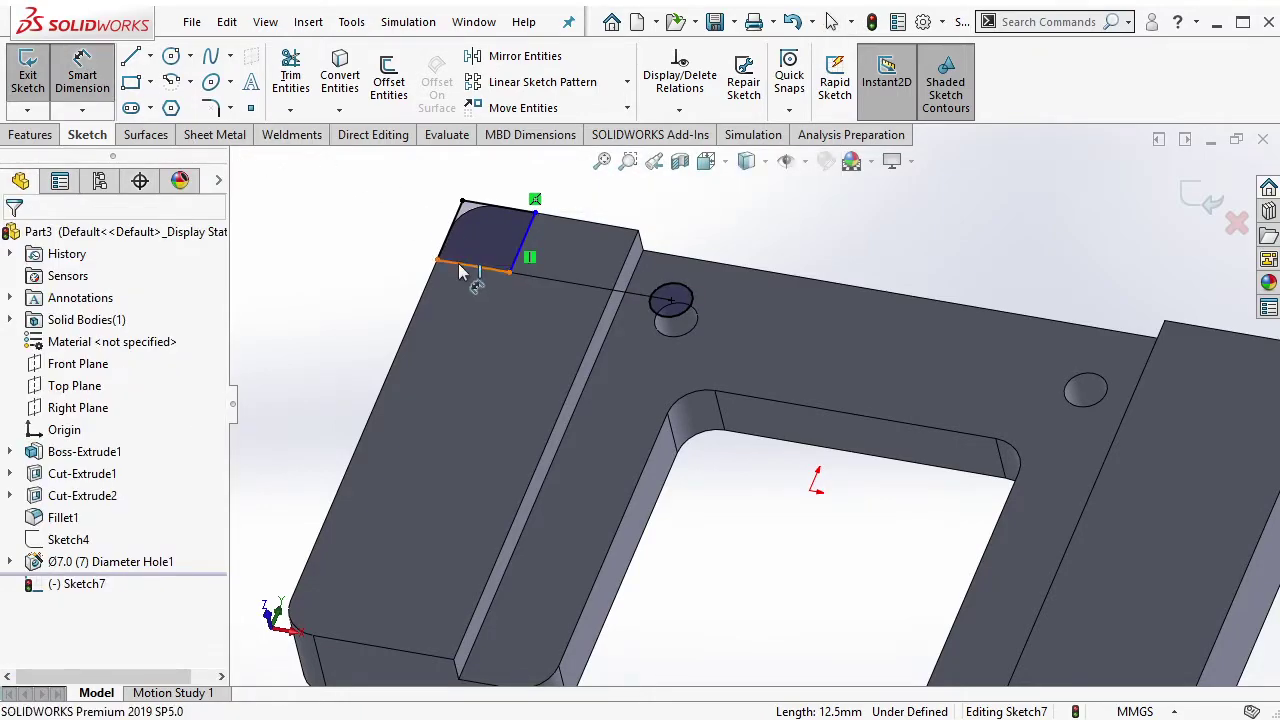
{"action": "left_click", "coordinate": [466, 266]}
{"action": "left_click", "coordinate": [497, 313]}
{"action": "type", "text": "12"}
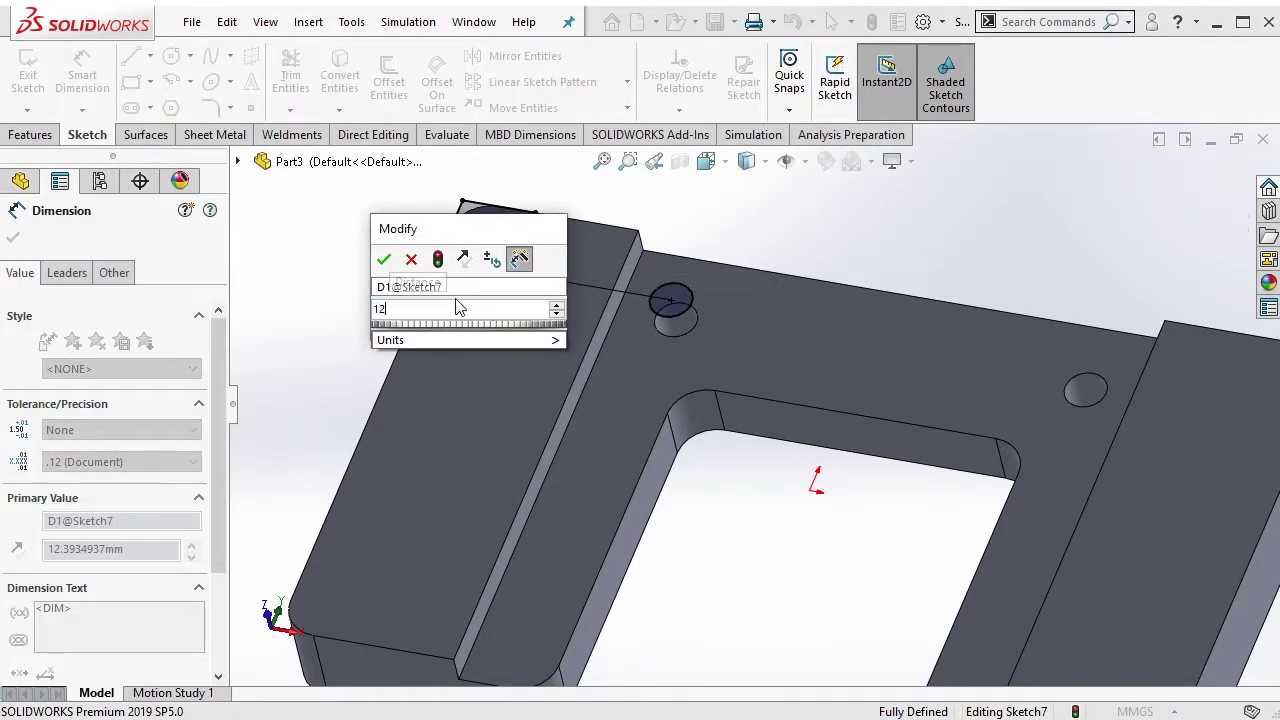
{"action": "left_click", "coordinate": [383, 259]}
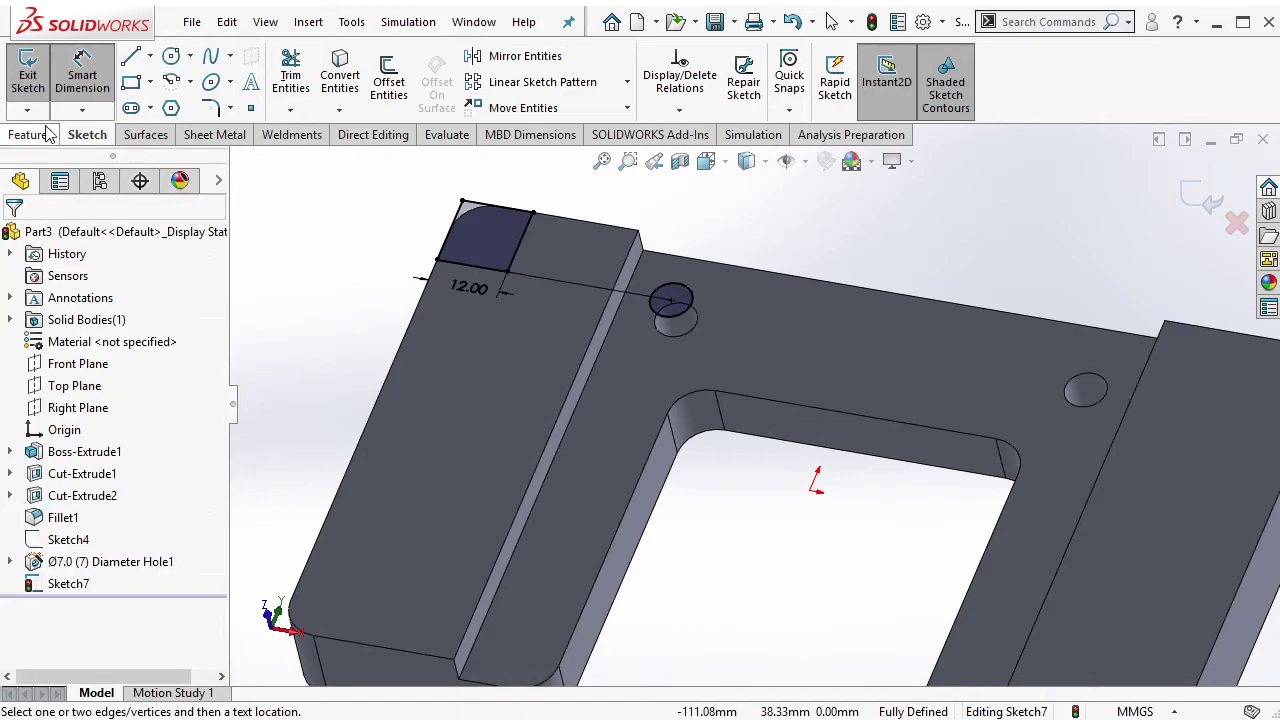
{"action": "left_click", "coordinate": [28, 75]}
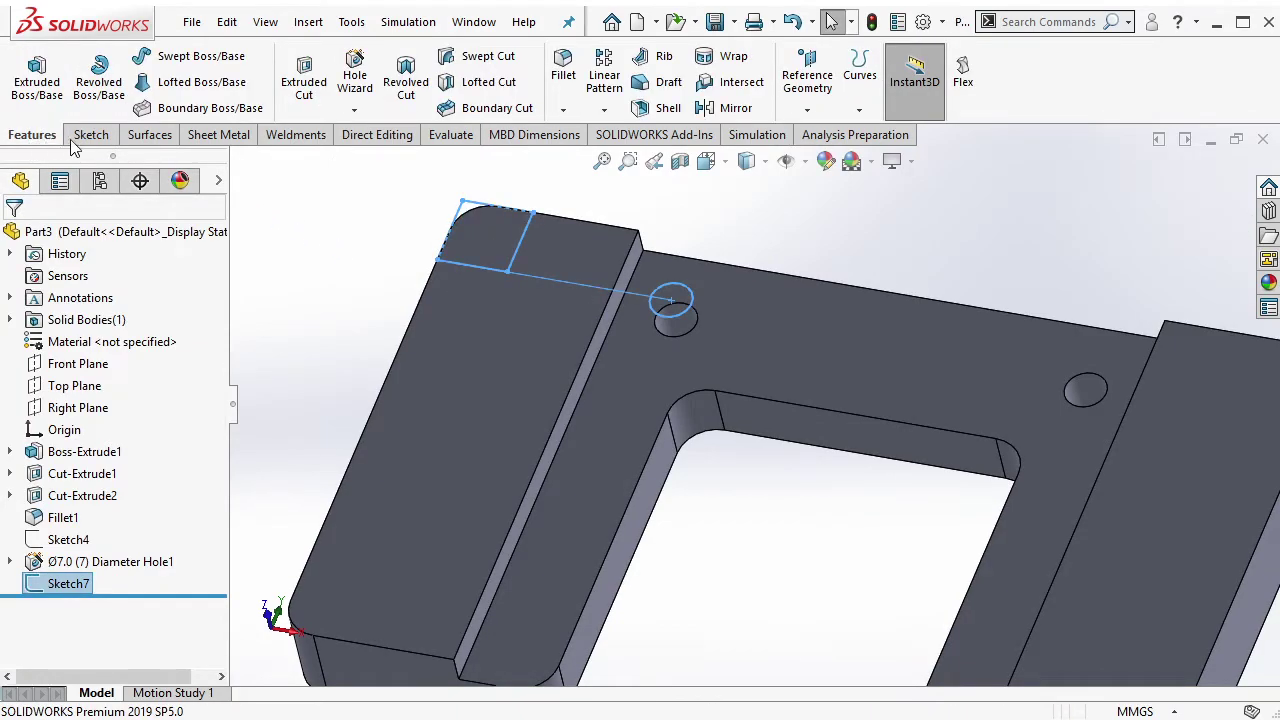
Start a Hole Wizard hole positioned by 3D sketch at the square's corner point
{"action": "left_click", "coordinate": [354, 82]}
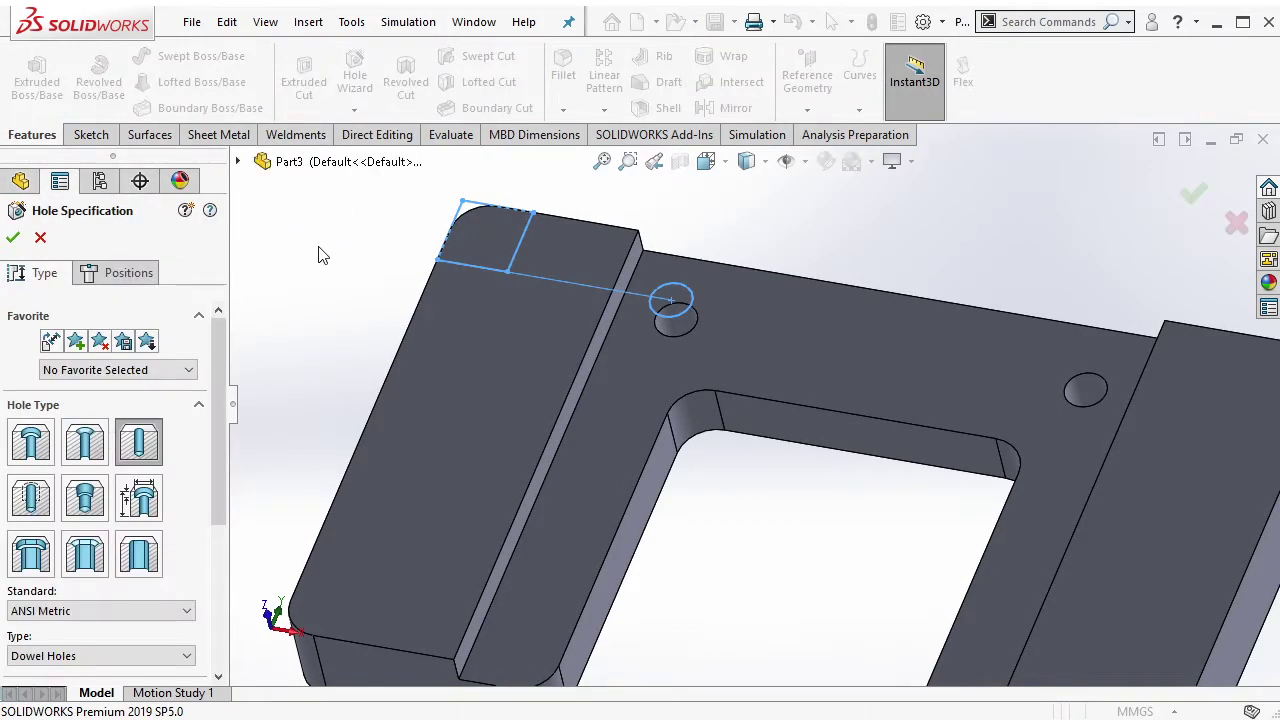
{"action": "left_click", "coordinate": [113, 285]}
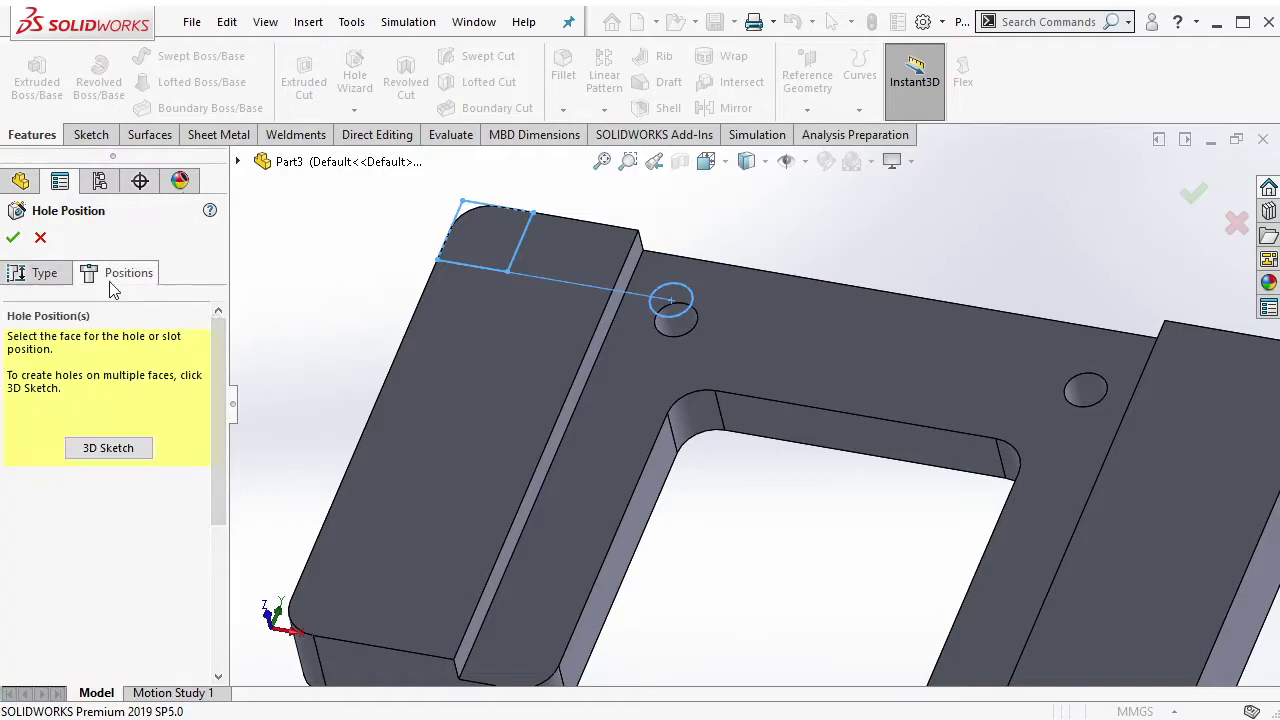
{"action": "left_click", "coordinate": [107, 448]}
{"action": "left_click", "coordinate": [507, 271]}
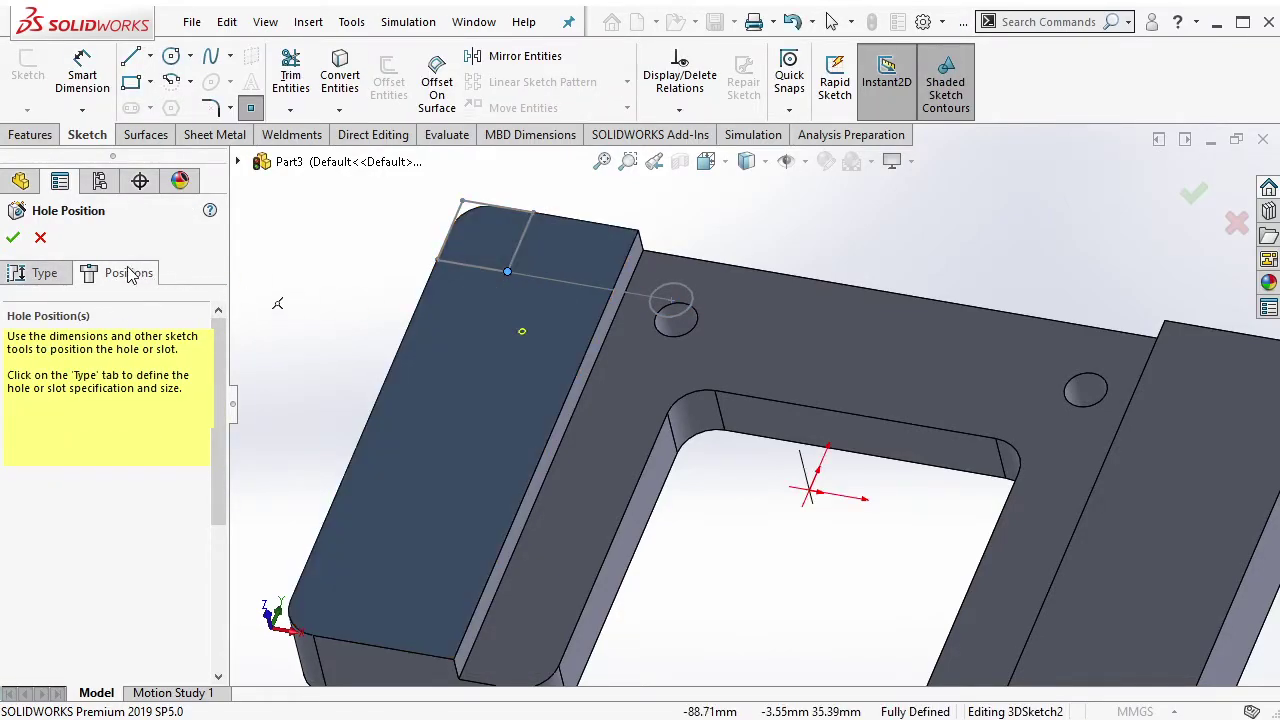
Set the hole to an ANSI Metric Socket Countersunk Head Cap Screw countersink, size M5
{"action": "left_click", "coordinate": [40, 276]}
{"action": "left_click", "coordinate": [98, 452]}
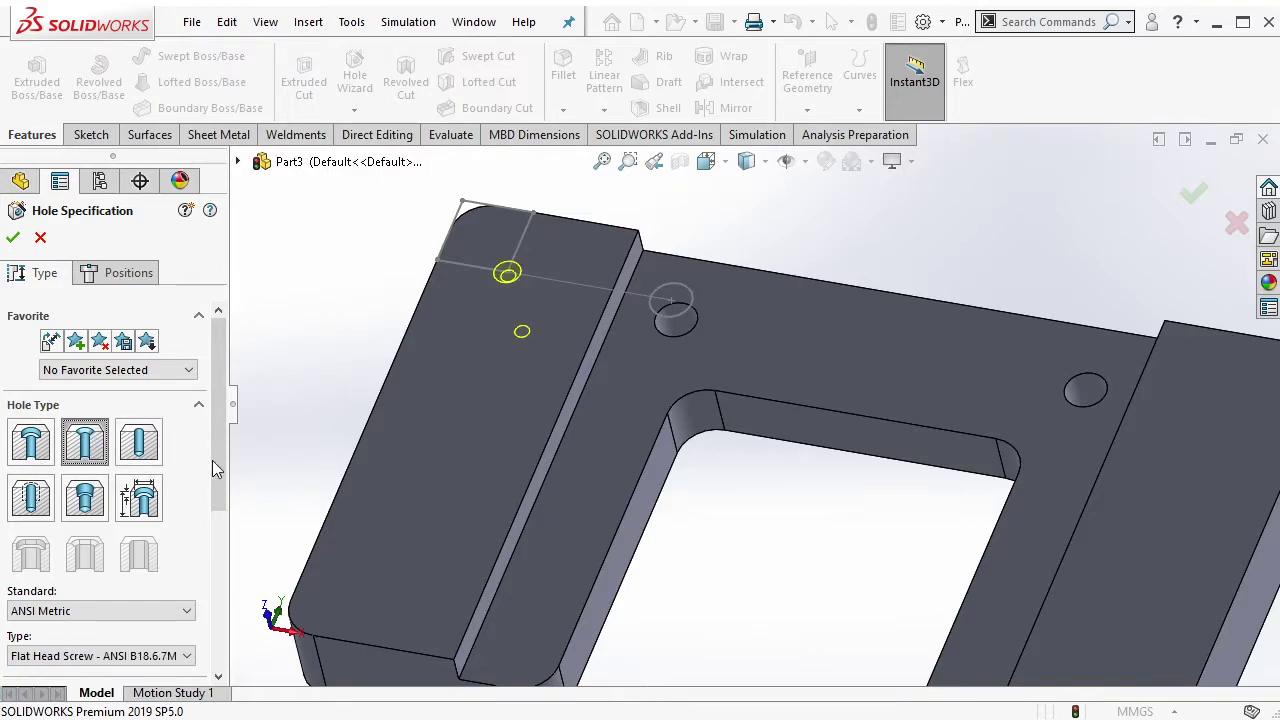
{"action": "left_click_drag", "start_coordinate": [216, 459], "coordinate": [210, 526]}
{"action": "left_click", "coordinate": [188, 510]}
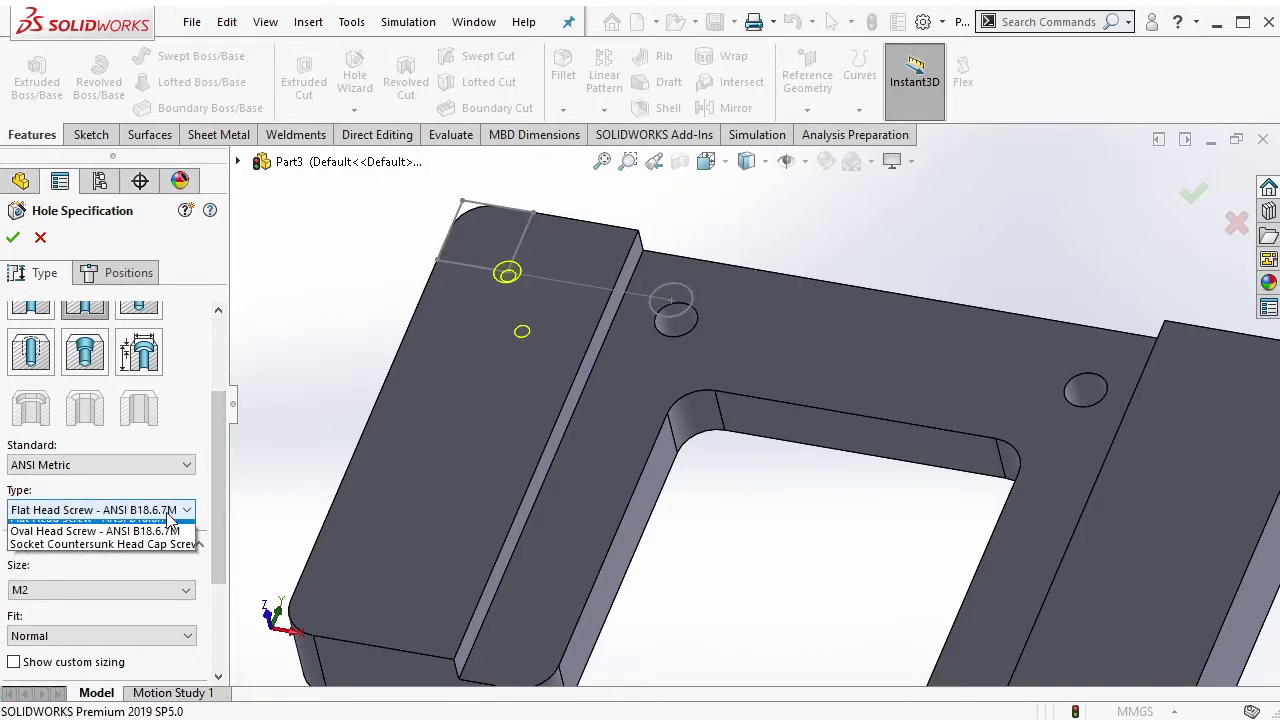
{"action": "left_click", "coordinate": [128, 554]}
{"action": "left_click", "coordinate": [140, 466]}
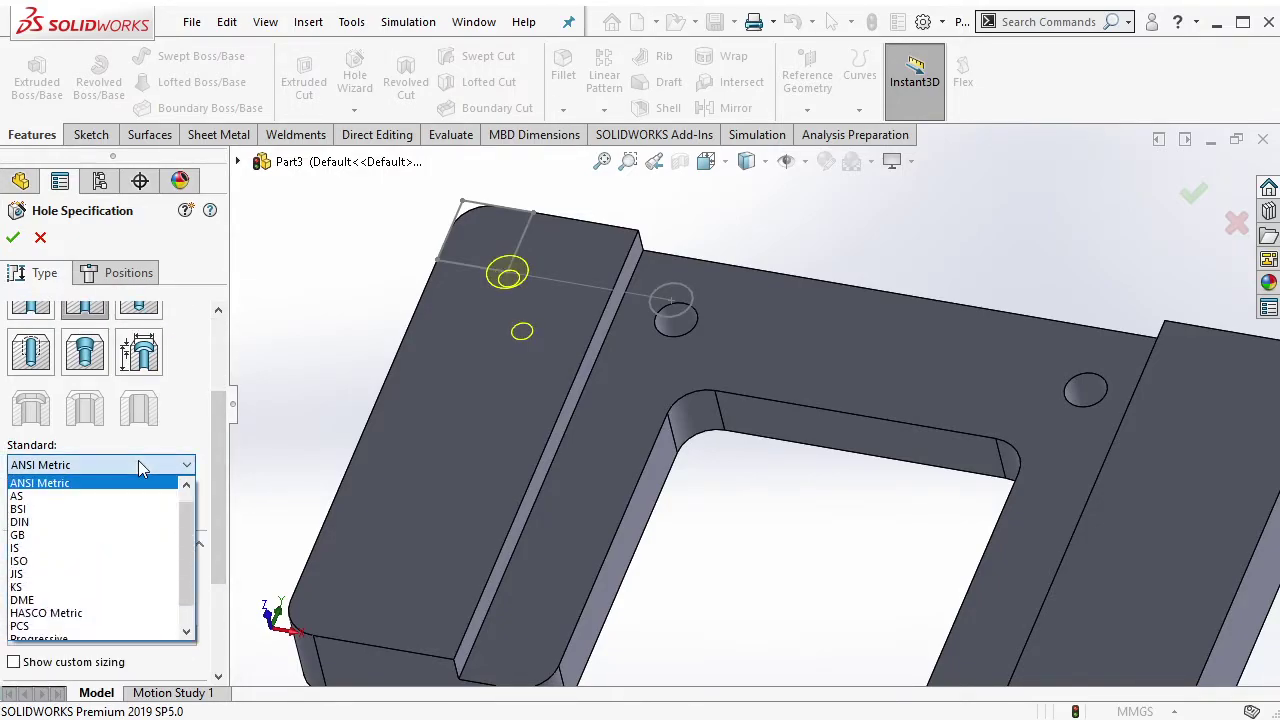
{"action": "left_click", "coordinate": [60, 487]}
{"action": "scroll", "coordinate": [219, 544], "scroll_direction": "down", "scroll_amount": 3}
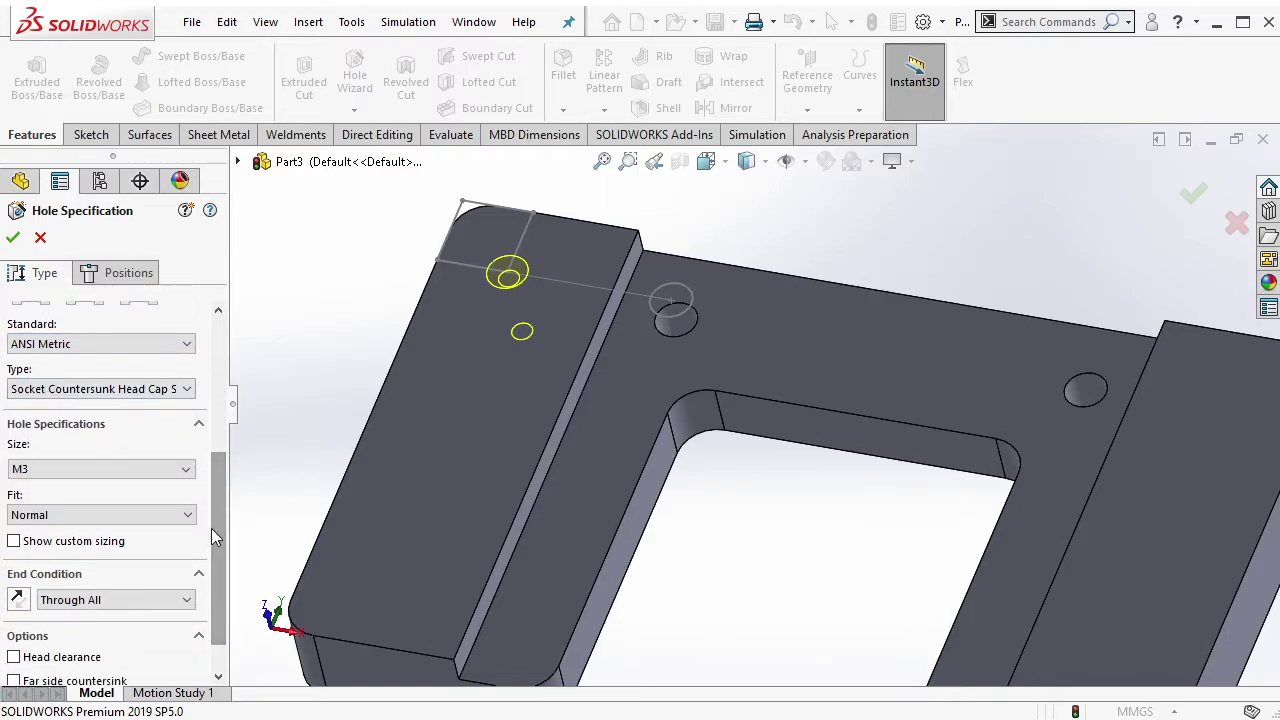
{"action": "left_click", "coordinate": [155, 469]}
{"action": "left_click", "coordinate": [113, 523]}
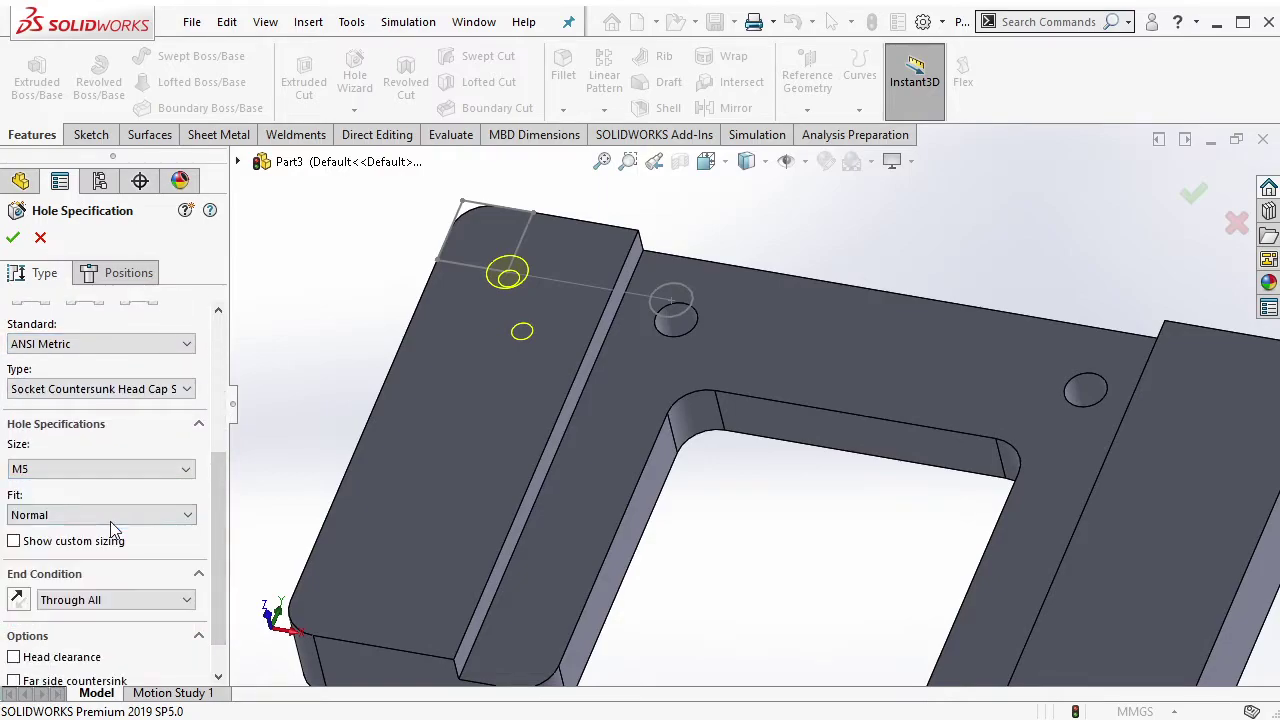
Customise the countersink diameter to 12 mm and accept the hole
{"action": "scroll", "coordinate": [222, 545], "scroll_direction": "down", "scroll_amount": 1}
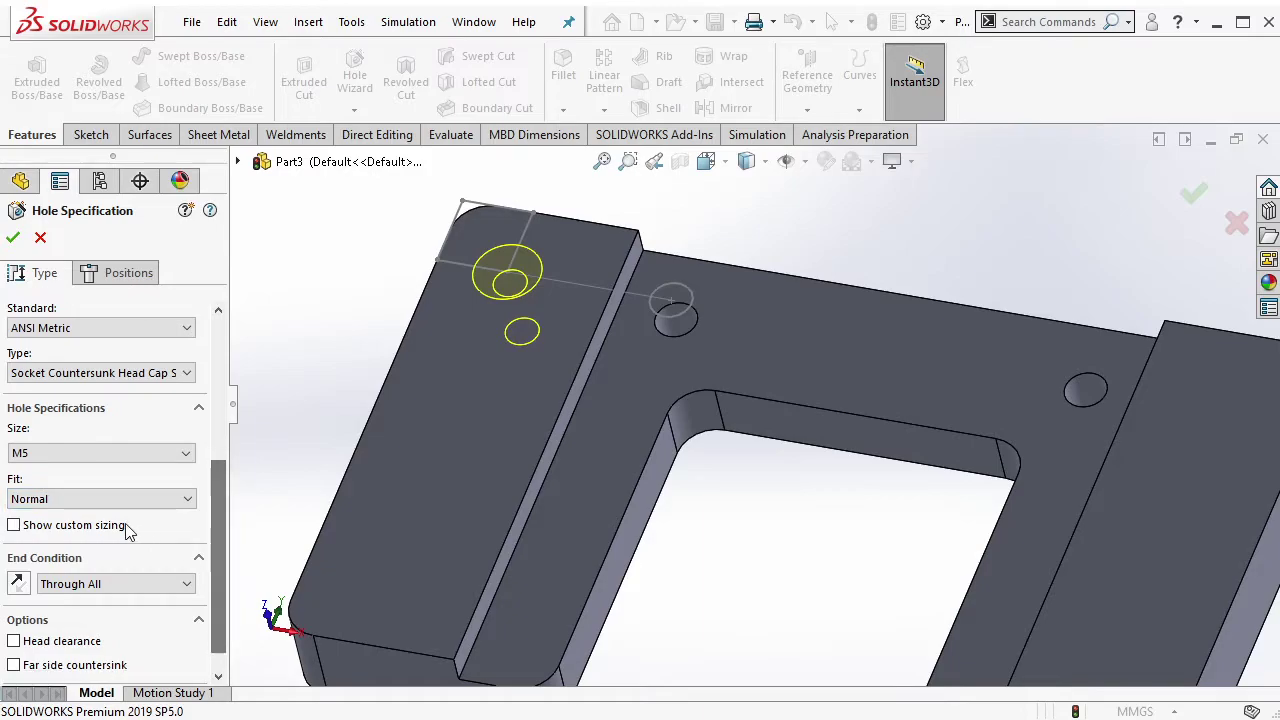
{"action": "left_click", "coordinate": [100, 525]}
{"action": "left_click", "coordinate": [70, 582]}
{"action": "type", "text": "12"}
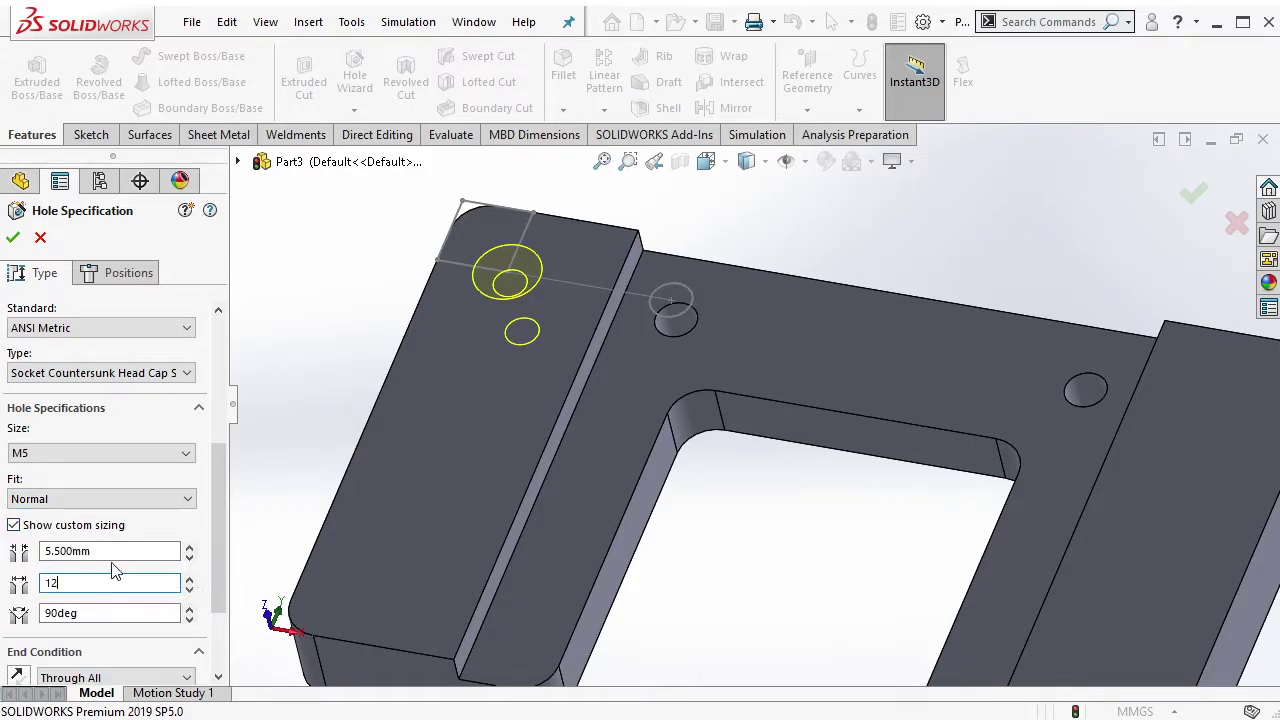
{"action": "left_click", "coordinate": [116, 551]}
{"action": "left_click_drag", "start_coordinate": [216, 560], "coordinate": [209, 625]}
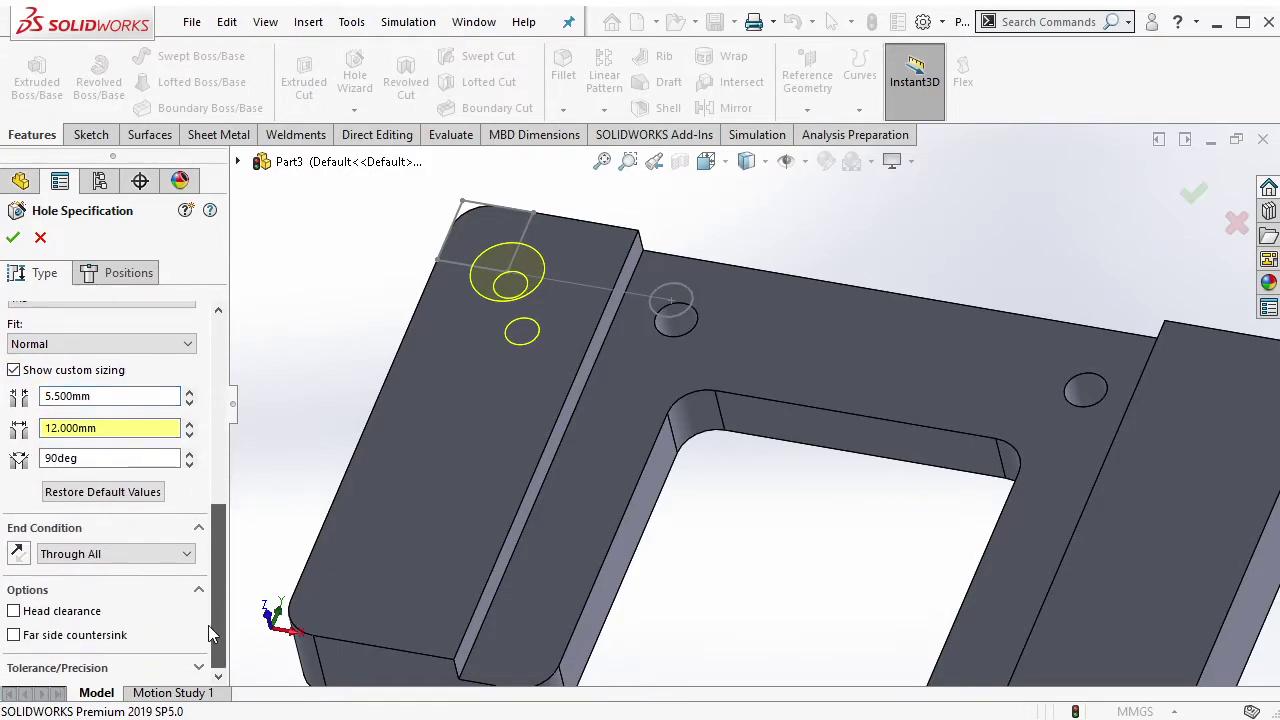
{"action": "left_click", "coordinate": [13, 239]}
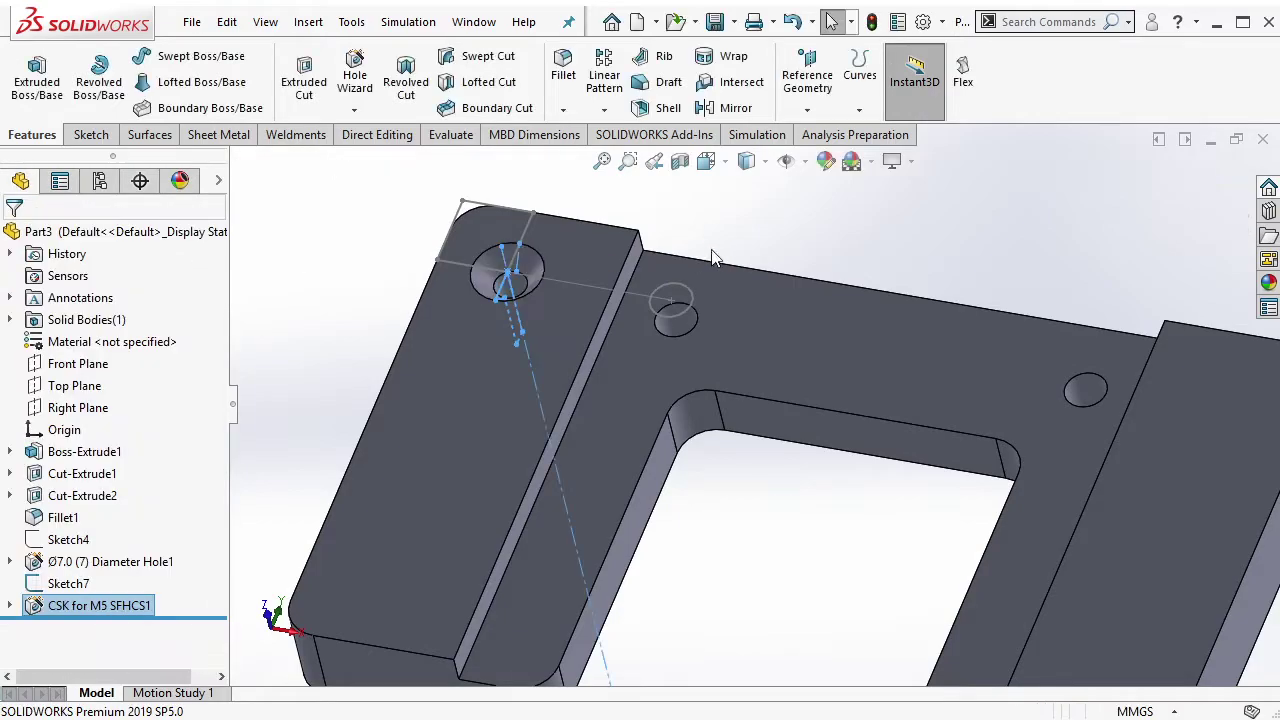
Linear-pattern the countersunk hole along the plate's left edge, three instances at 20 mm spacing
{"action": "left_click", "coordinate": [636, 293]}
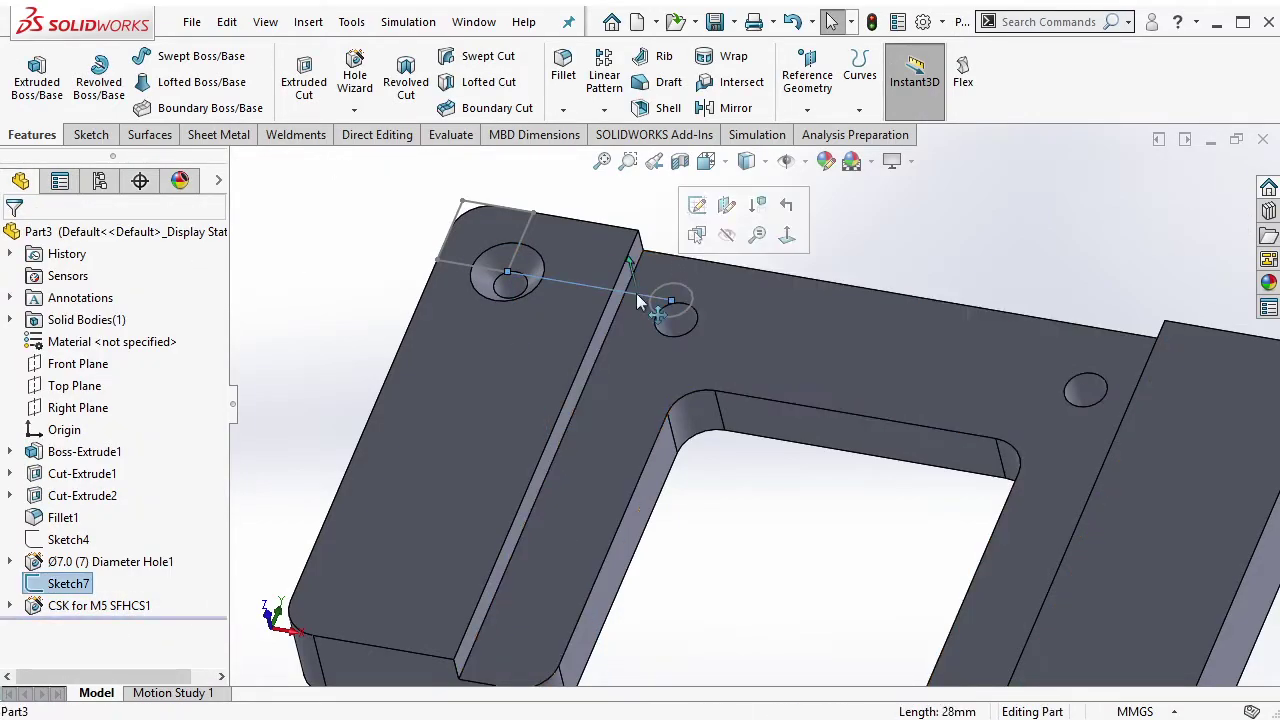
{"action": "scroll", "coordinate": [726, 297], "scroll_direction": "up", "scroll_amount": 2}
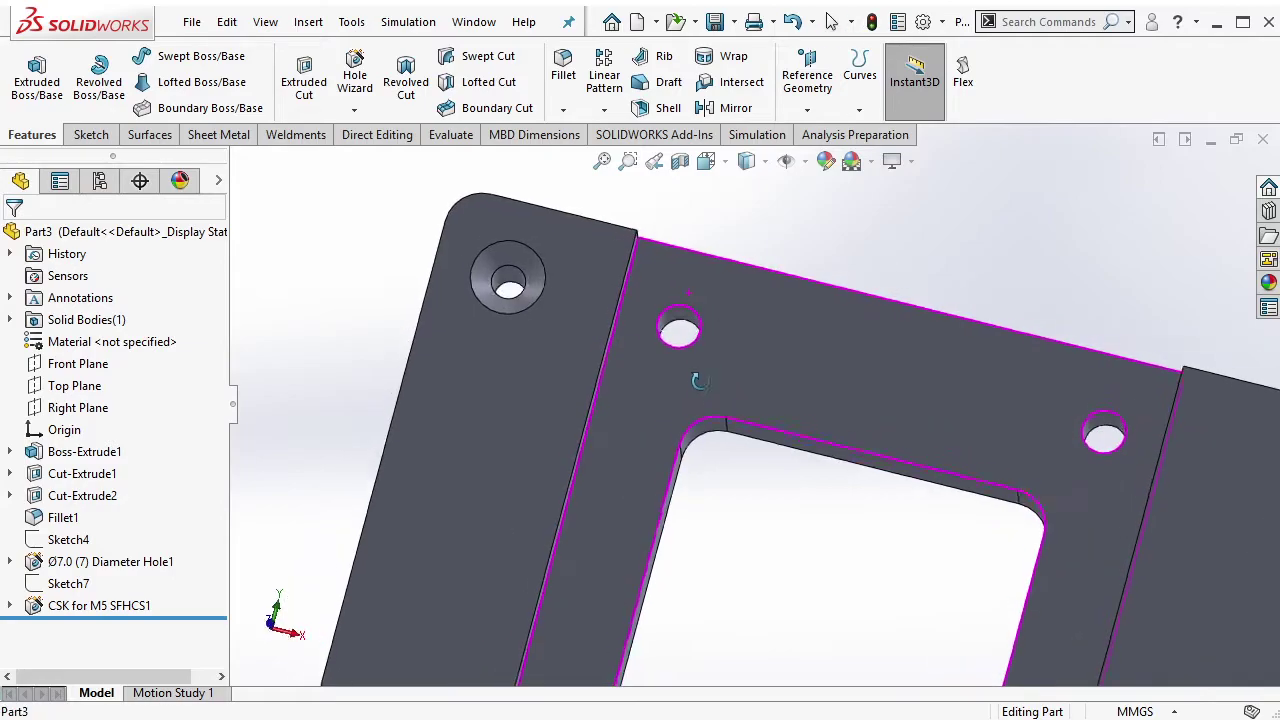
{"action": "middle_click_drag", "start_coordinate": [726, 297], "coordinate": [700, 337]}
{"action": "left_click", "coordinate": [604, 81]}
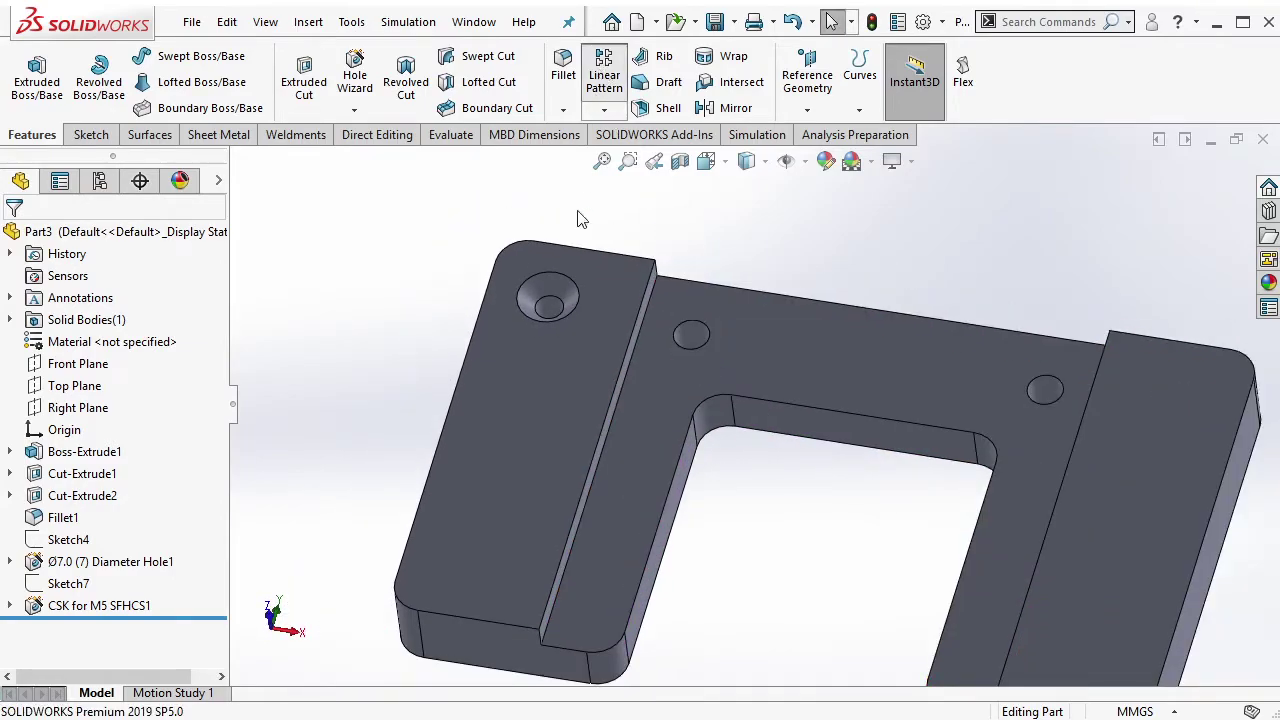
{"action": "left_click", "coordinate": [476, 327]}
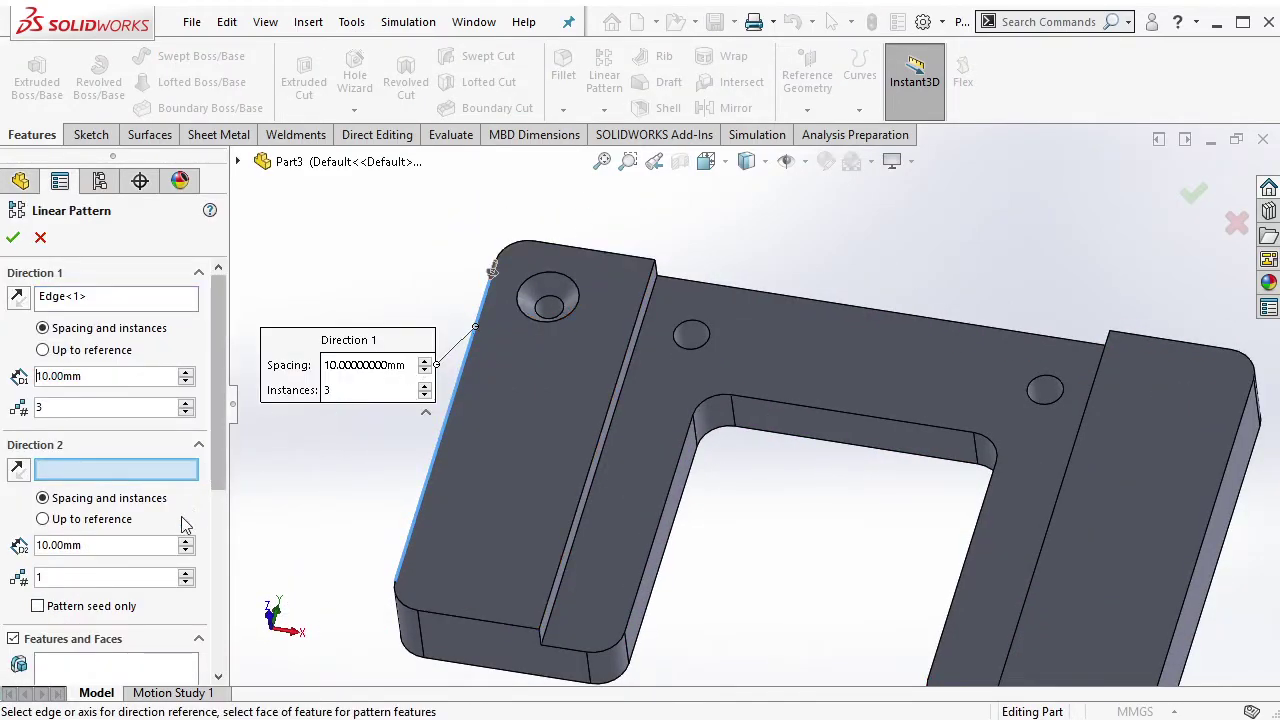
{"action": "left_click", "coordinate": [116, 670]}
{"action": "left_click", "coordinate": [552, 313]}
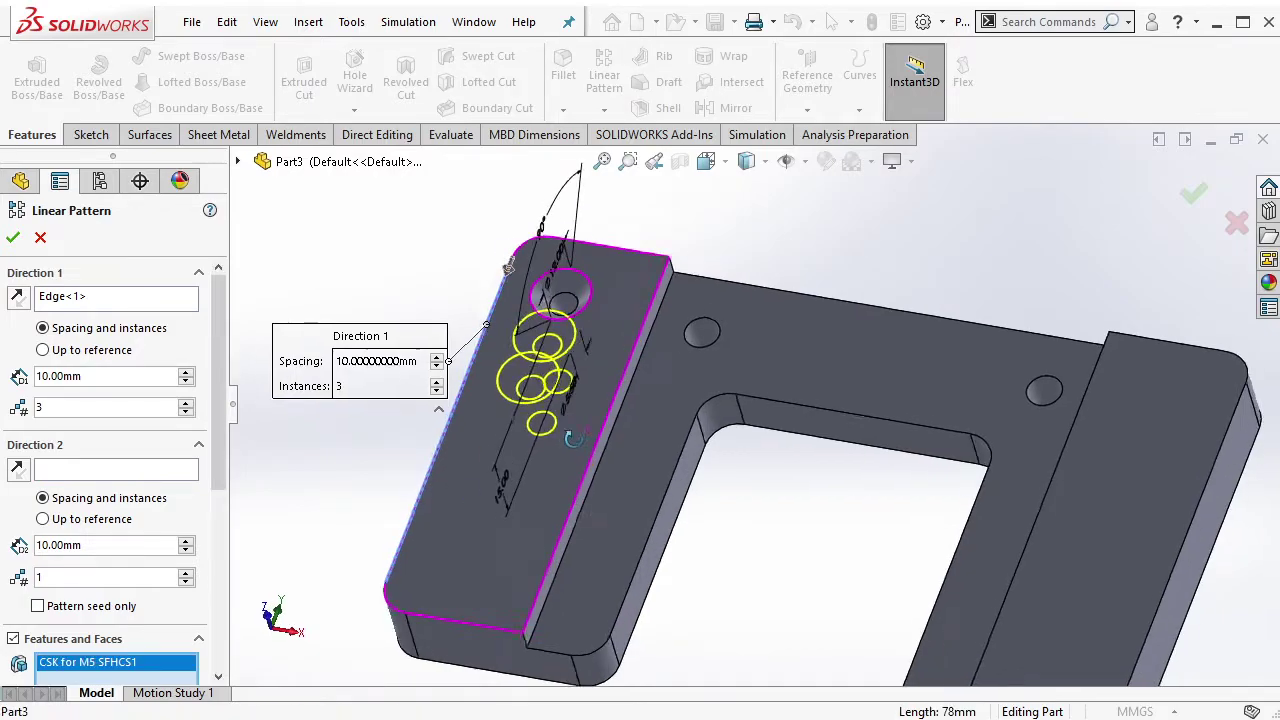
{"action": "left_click", "coordinate": [187, 372]}
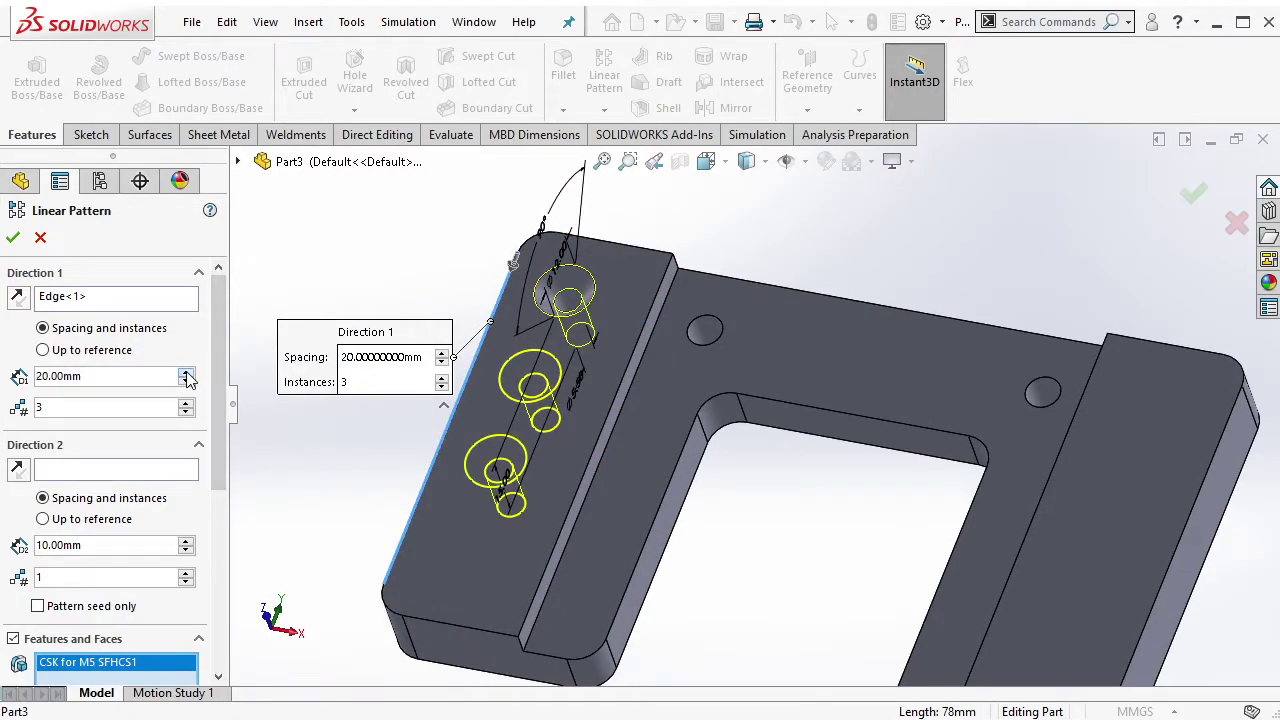
{"action": "left_click", "coordinate": [186, 372]}
{"action": "left_click", "coordinate": [13, 238]}
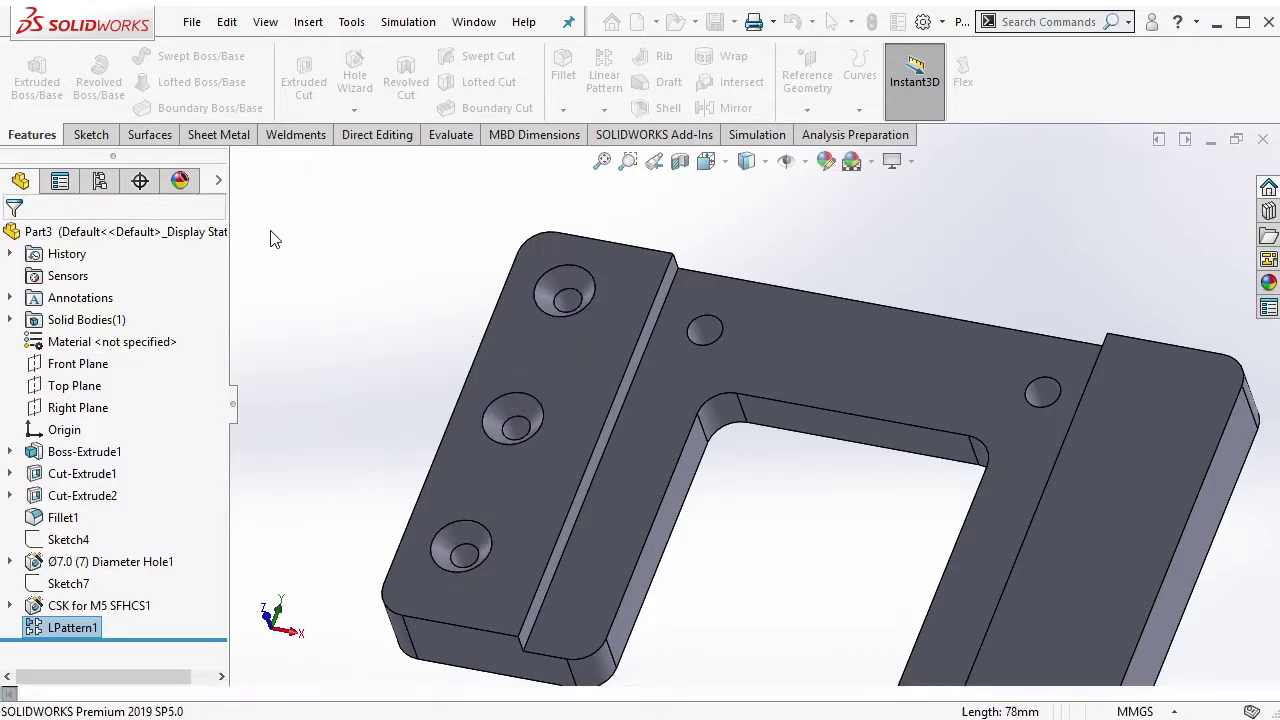
{"action": "left_click", "coordinate": [807, 80]}
{"action": "left_click", "coordinate": [824, 136]}
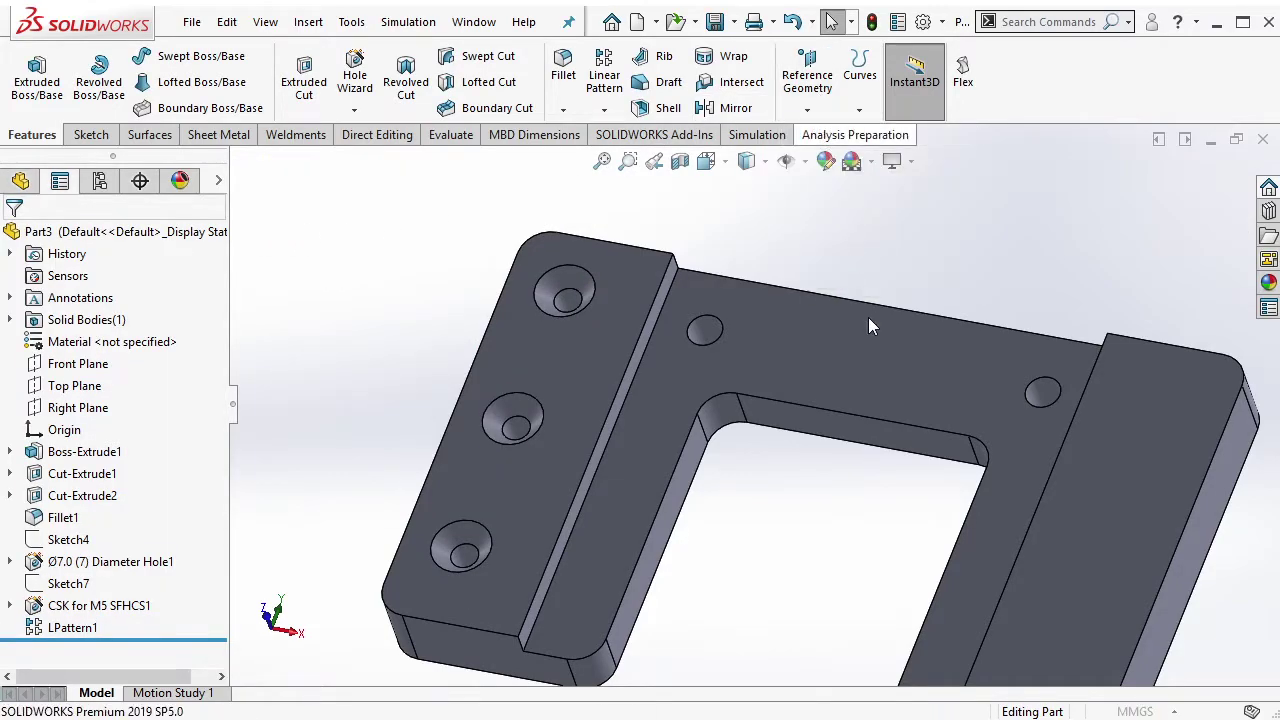
Create reference plane Plane1 midway between the plate's right and left end faces
{"action": "left_click", "coordinate": [1133, 445]}
{"action": "middle_click_drag", "start_coordinate": [1133, 445], "coordinate": [650, 420]}
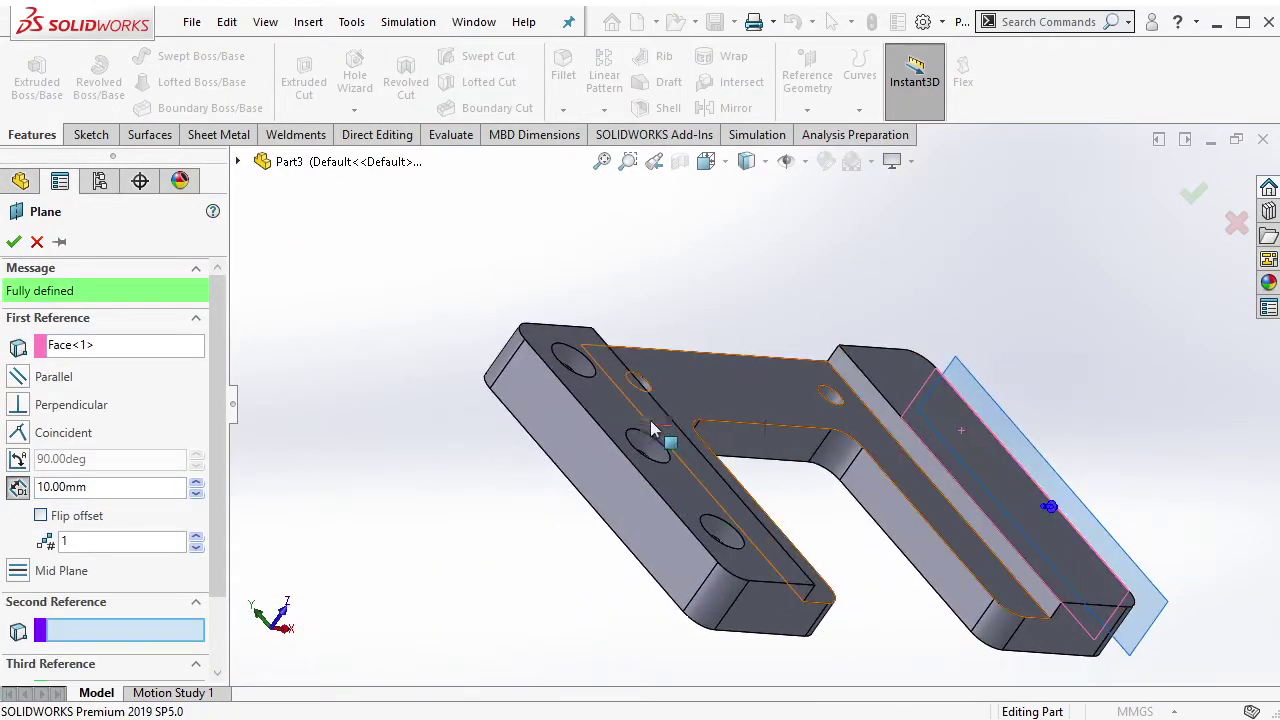
{"action": "left_click", "coordinate": [551, 422]}
{"action": "left_click", "coordinate": [13, 242]}
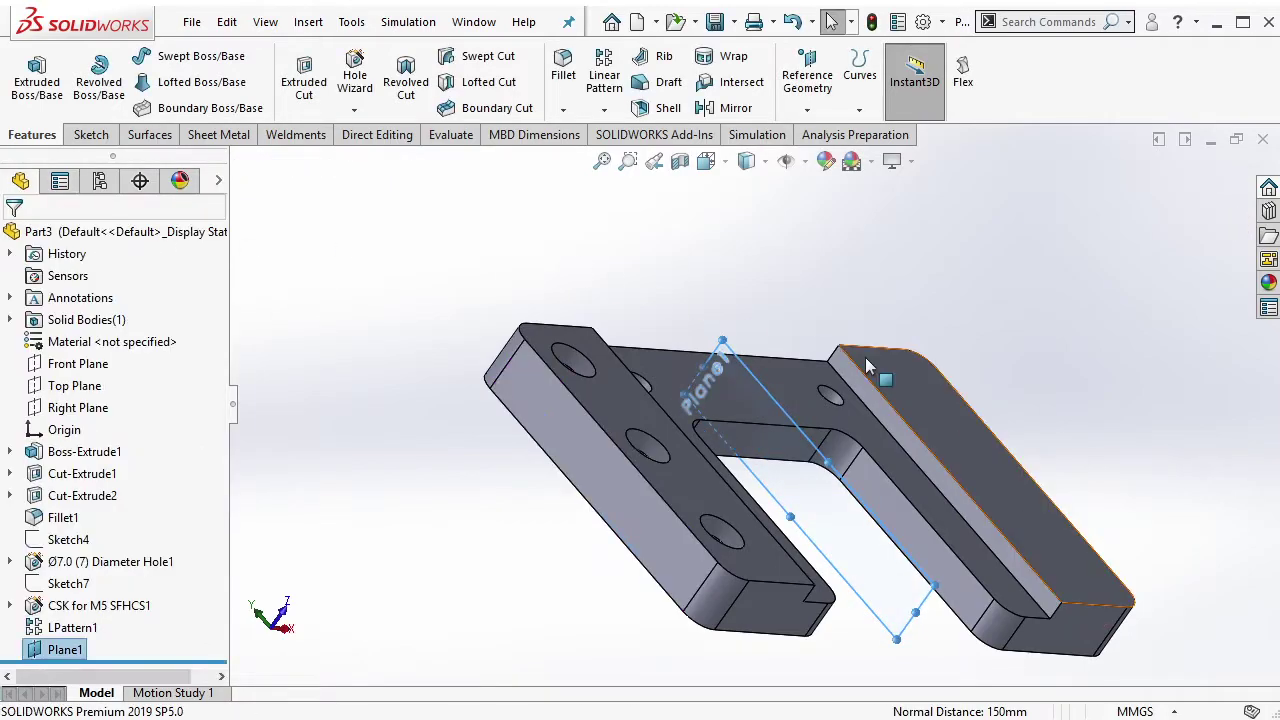
{"action": "middle_click_drag", "start_coordinate": [865, 357], "coordinate": [800, 364]}
Mirror the countersunk hole and its pattern about Plane1, then hide Plane1
{"action": "left_click", "coordinate": [732, 110]}
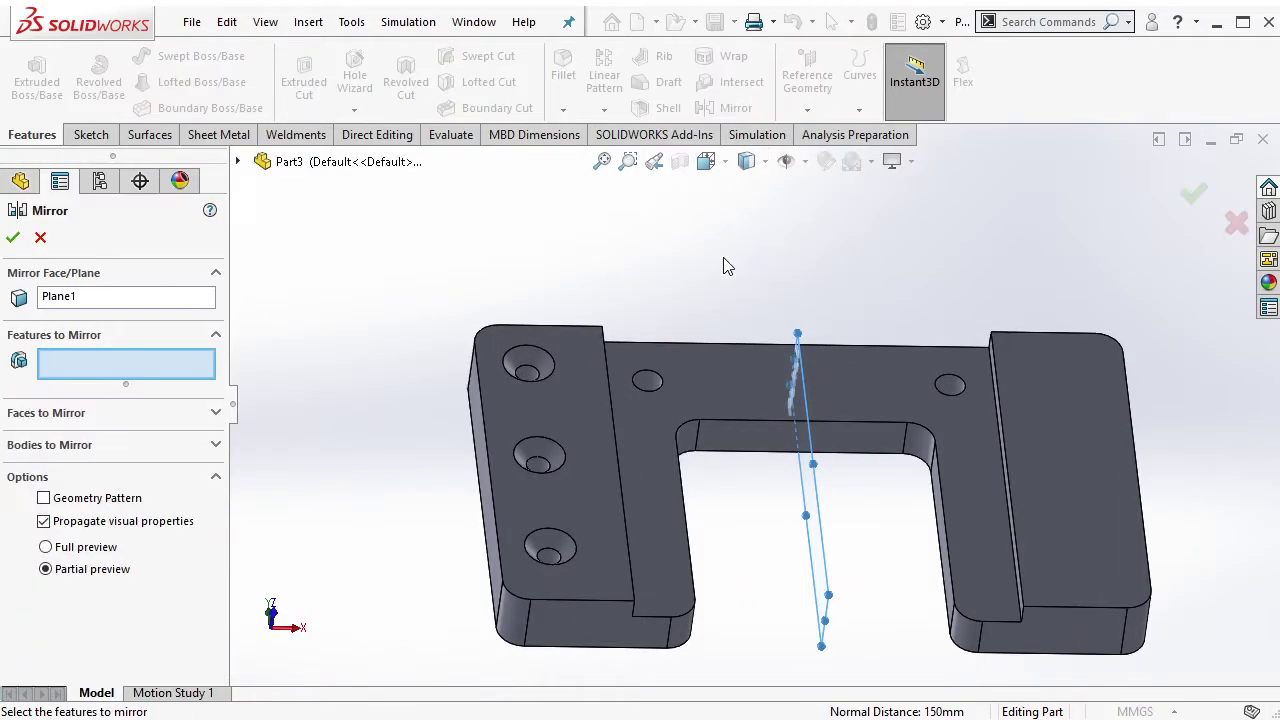
{"action": "left_click", "coordinate": [548, 372]}
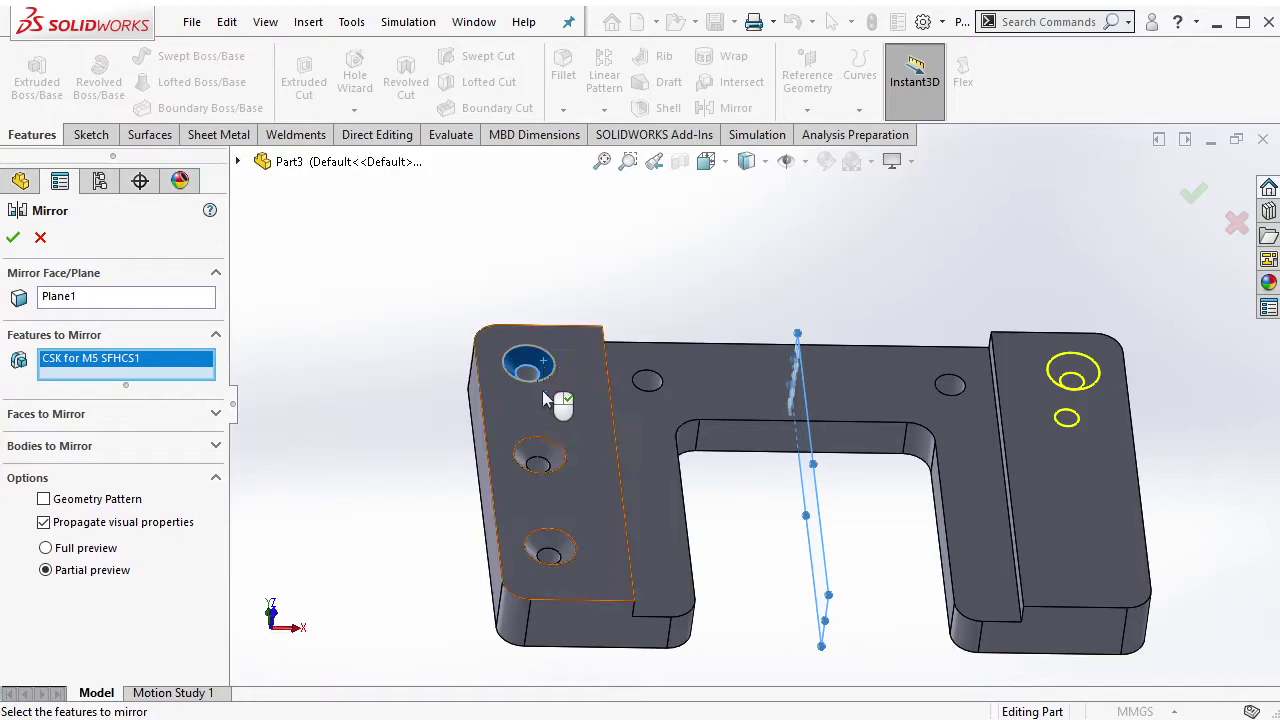
{"action": "left_click", "coordinate": [546, 452]}
{"action": "left_click", "coordinate": [1193, 193]}
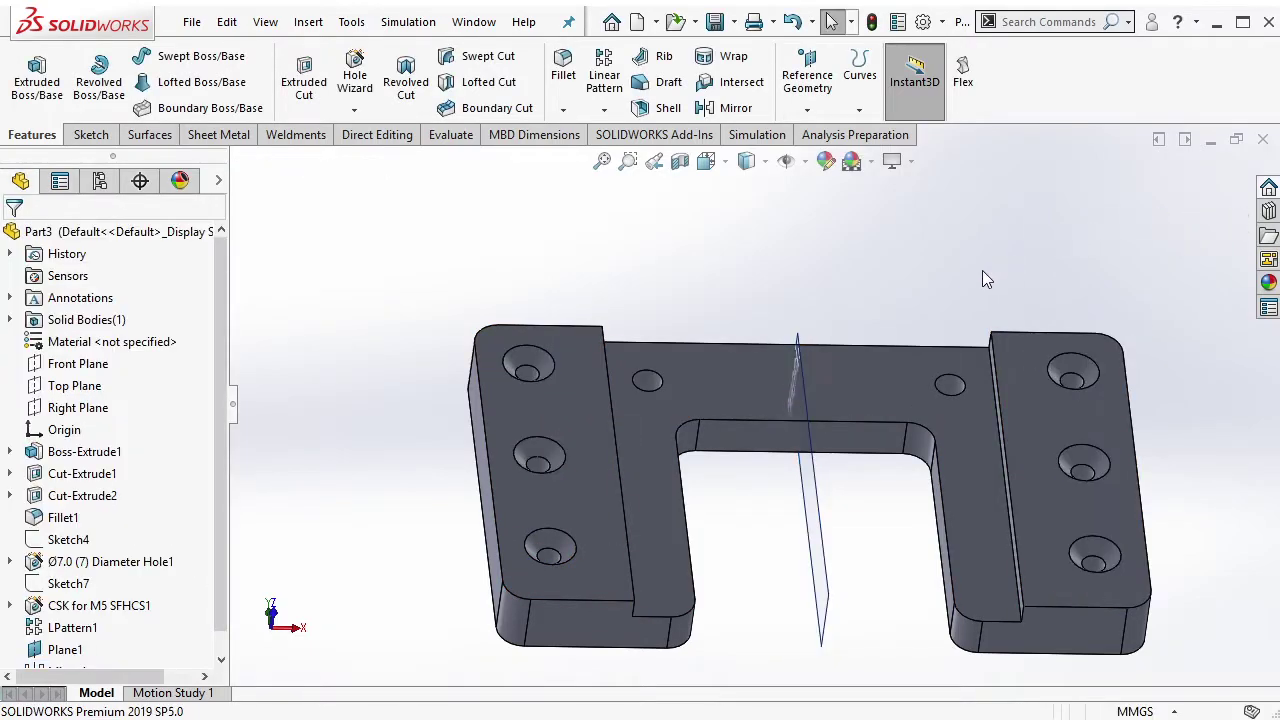
{"action": "left_click", "coordinate": [809, 470]}
{"action": "left_click", "coordinate": [926, 306]}
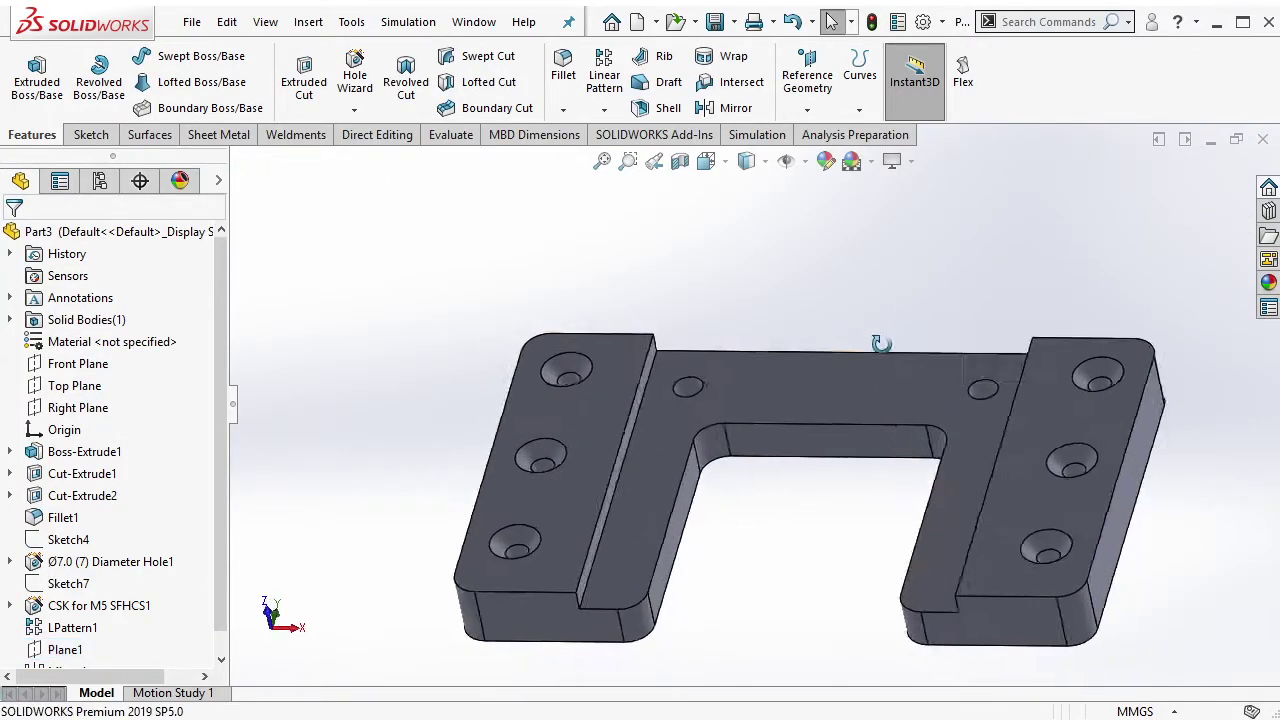
Chamfer the four raised-block step edges at 2 mm, 45°
{"action": "middle_click_drag", "start_coordinate": [891, 267], "coordinate": [873, 343]}
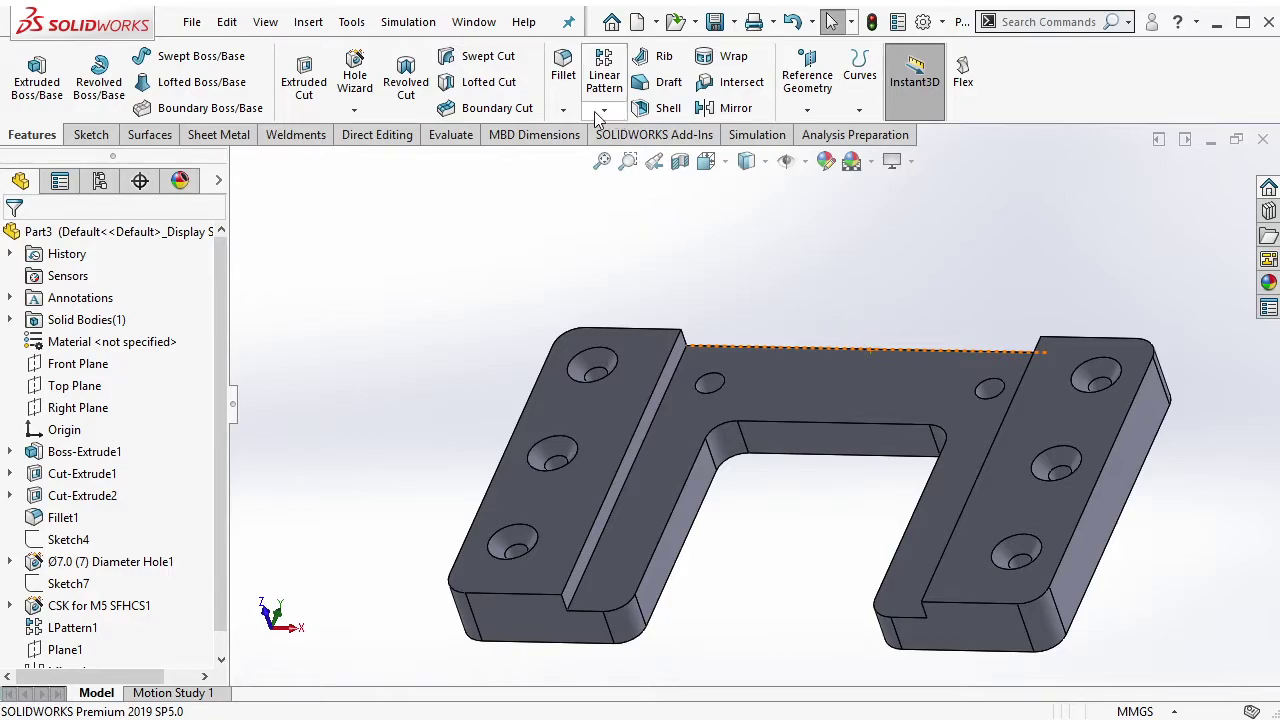
{"action": "left_click", "coordinate": [563, 109]}
{"action": "left_click", "coordinate": [578, 157]}
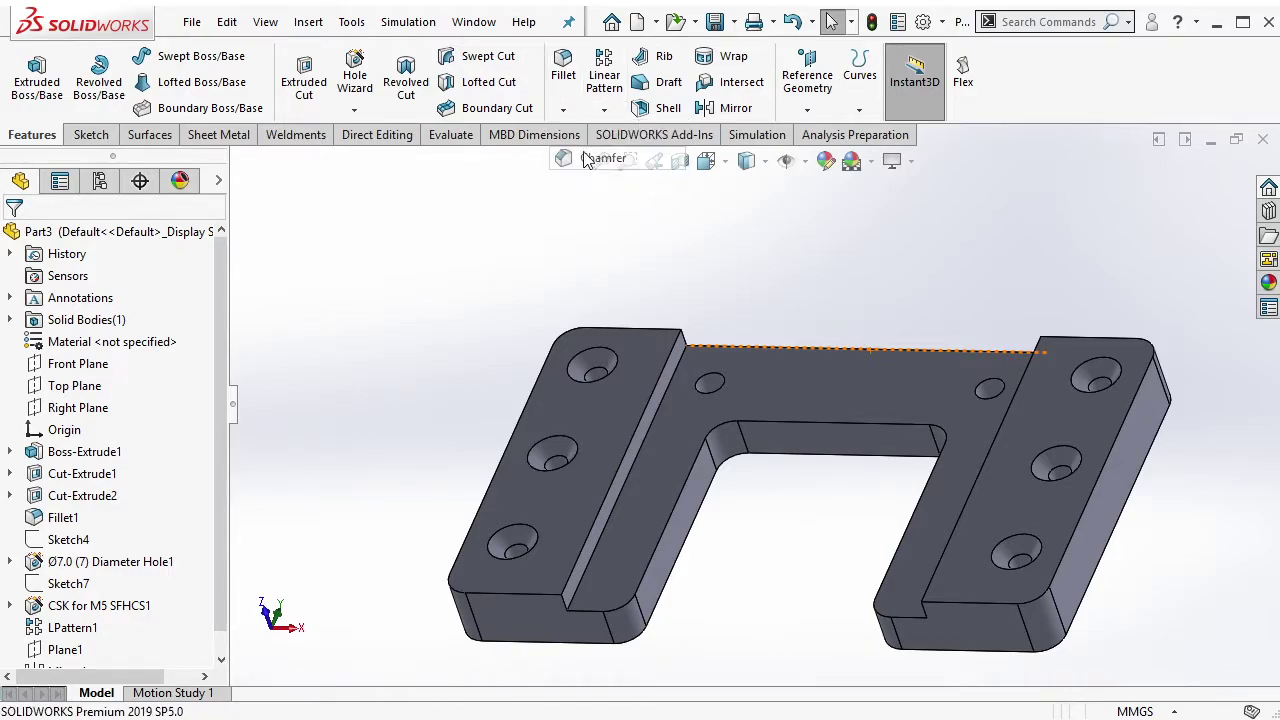
{"action": "left_click", "coordinate": [683, 337]}
{"action": "left_click", "coordinate": [564, 608]}
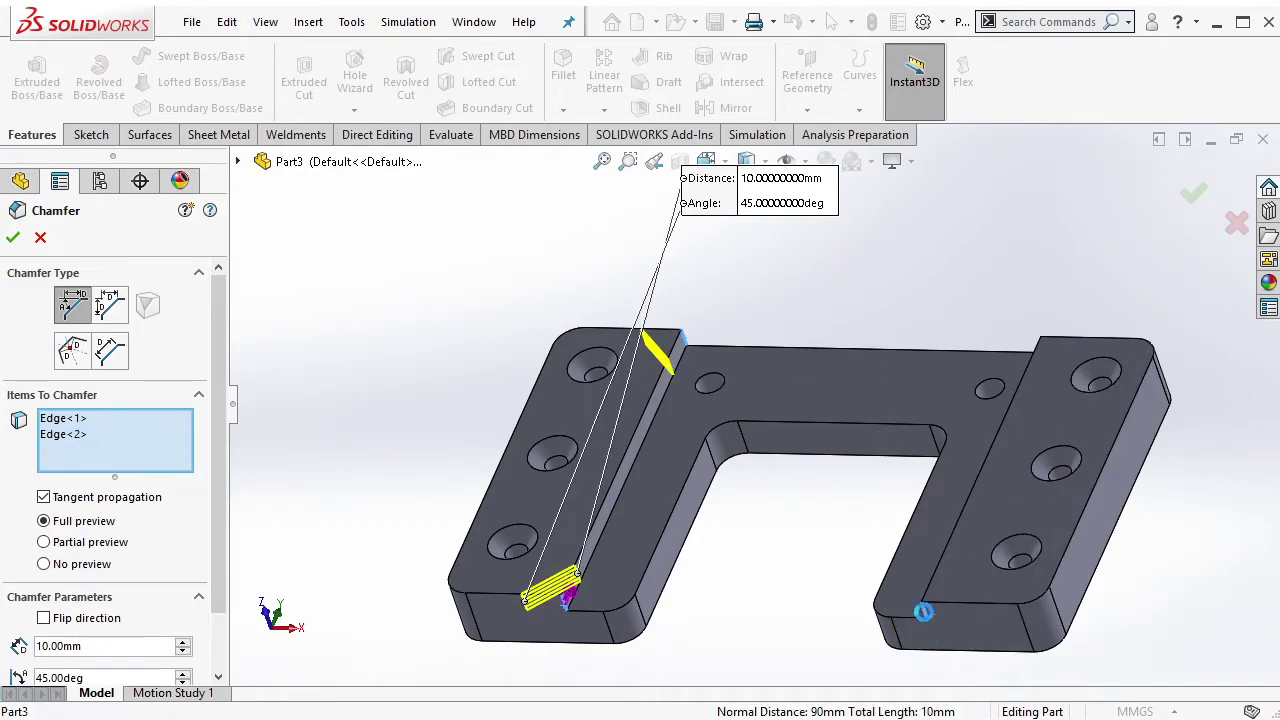
{"action": "left_click", "coordinate": [922, 610]}
{"action": "left_click", "coordinate": [1058, 364]}
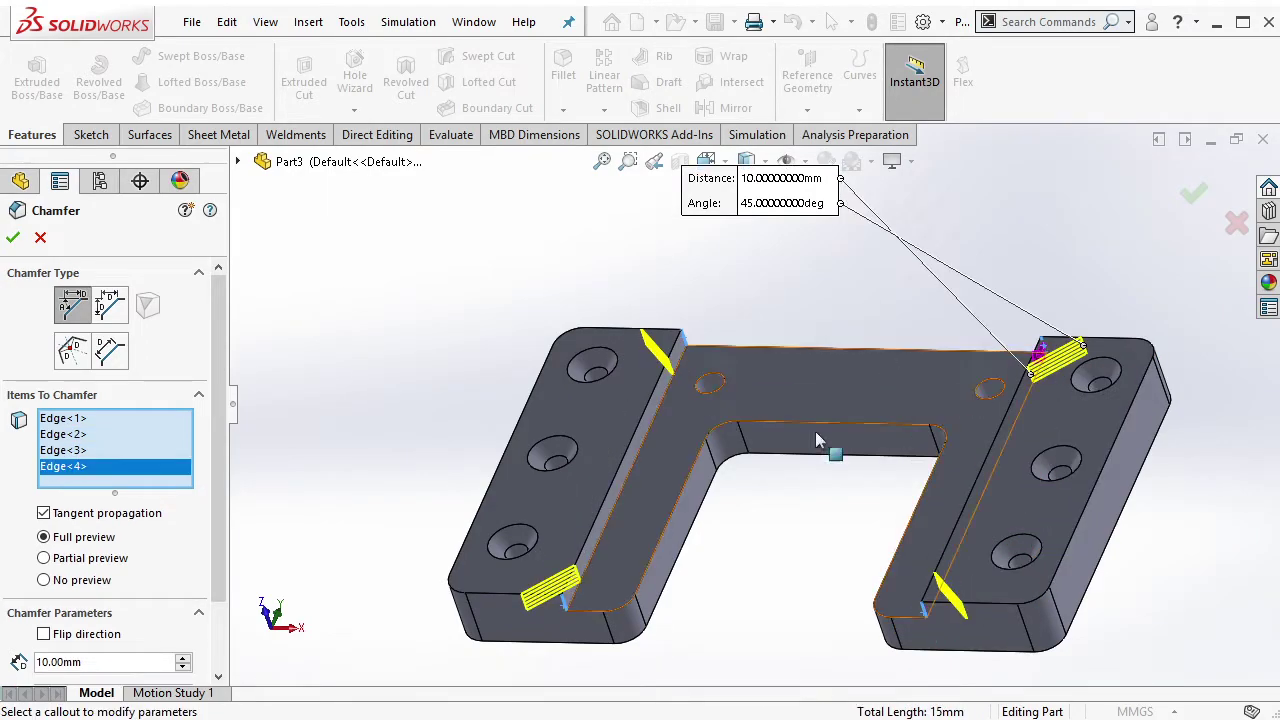
{"action": "double_click", "coordinate": [110, 661]}
{"action": "type", "text": "2"}
{"action": "key", "text": "Return"}
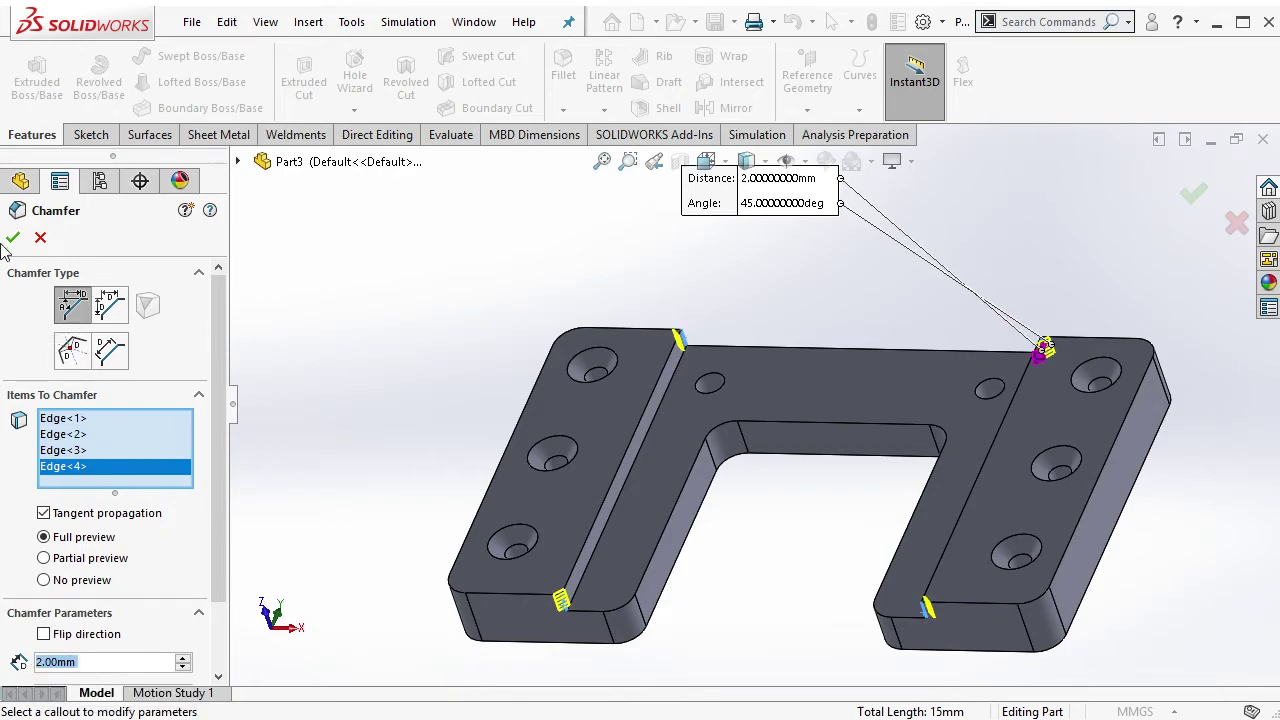
{"action": "left_click", "coordinate": [12, 237]}
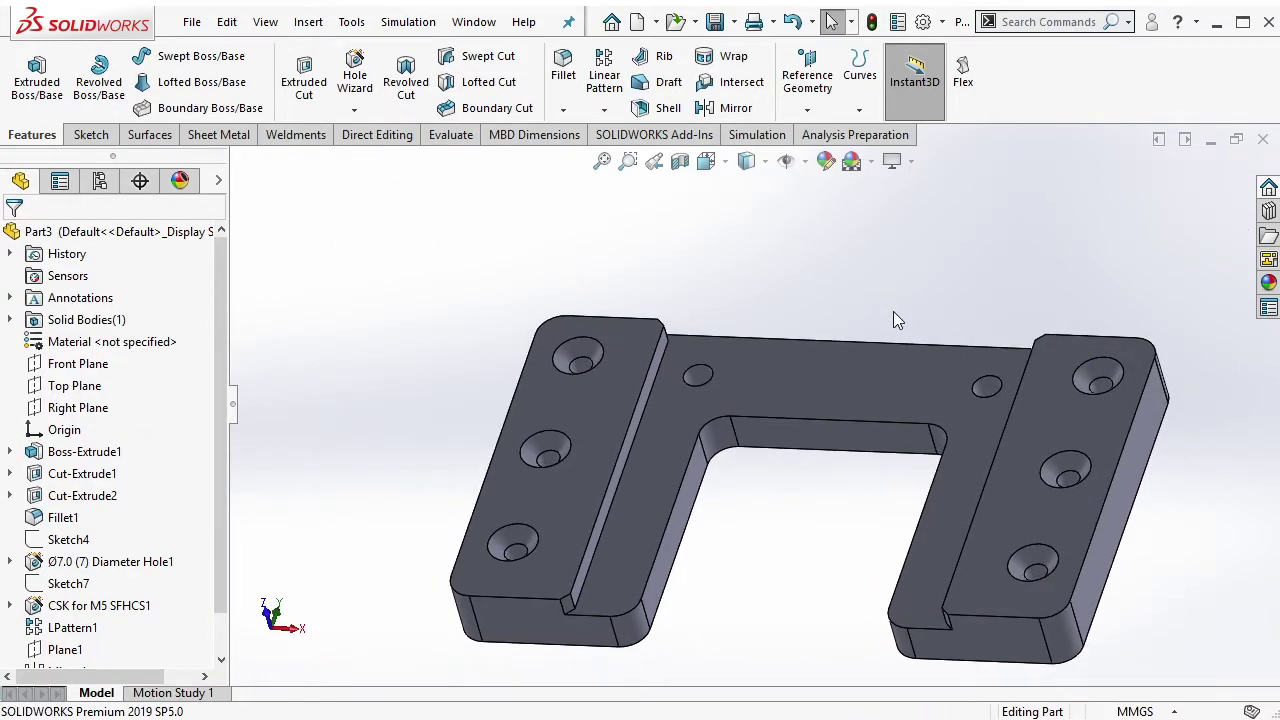
{"action": "key", "text": "z"}
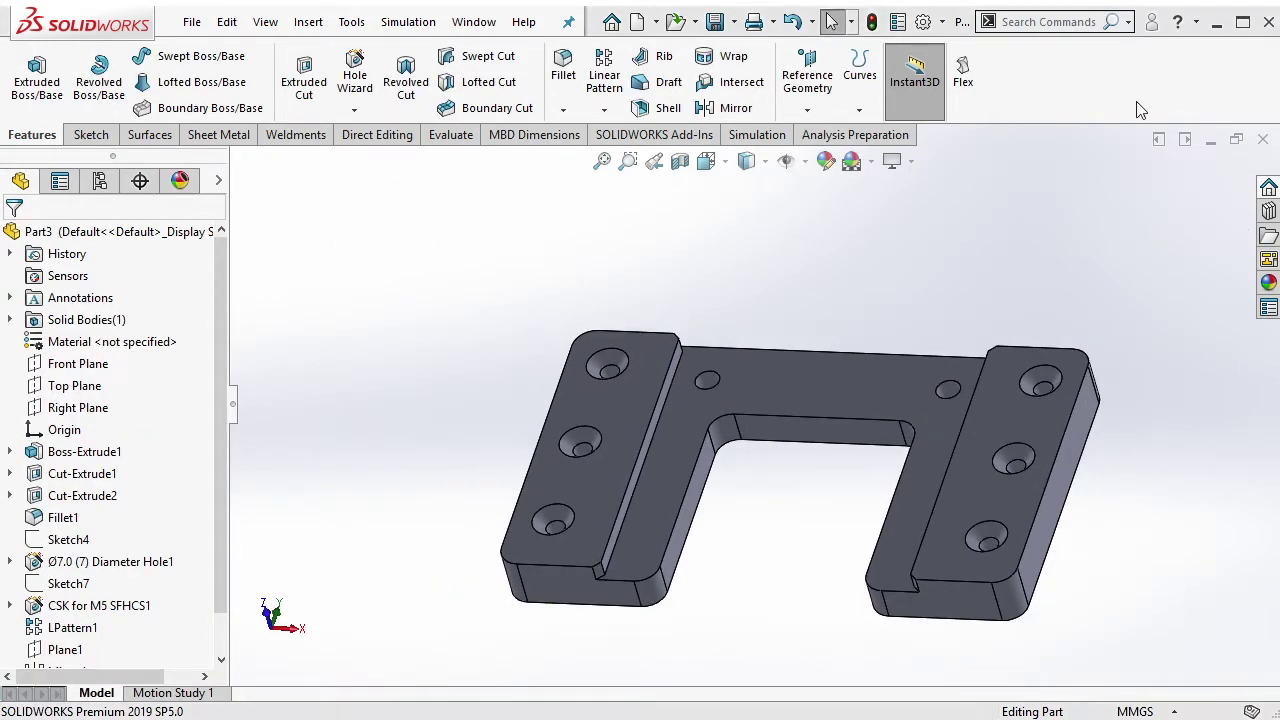
{"action": "left_click", "coordinate": [714, 21]}
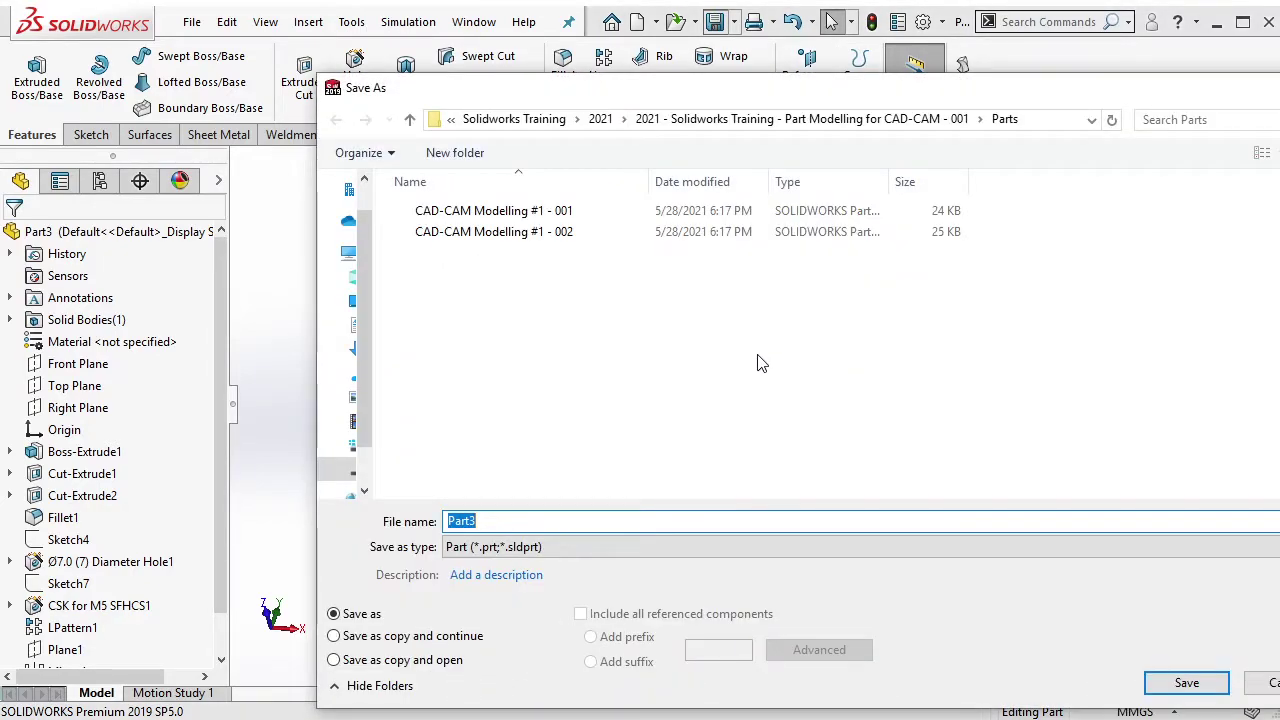
Save the part as 'CAD-CAM Modelling #1 - 003'
{"action": "left_click", "coordinate": [560, 232]}
{"action": "left_click", "coordinate": [648, 521]}
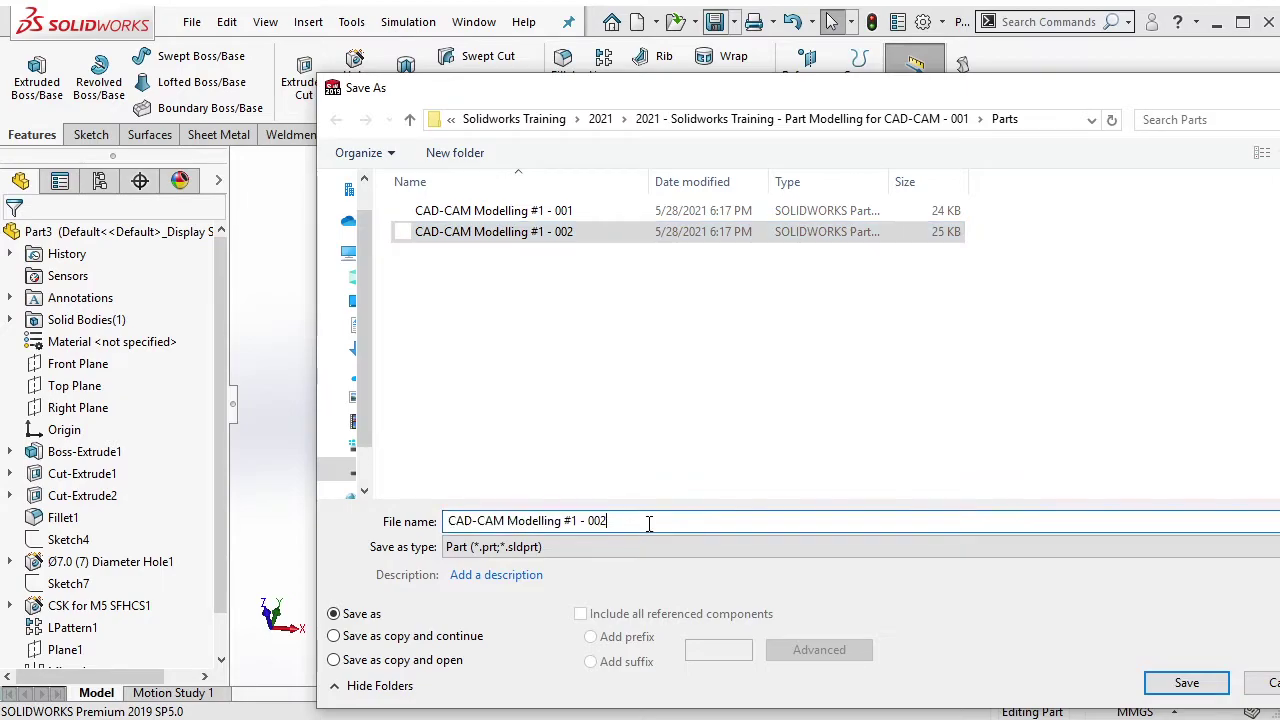
{"action": "key", "text": "BackSpace"}
{"action": "type", "text": "3"}
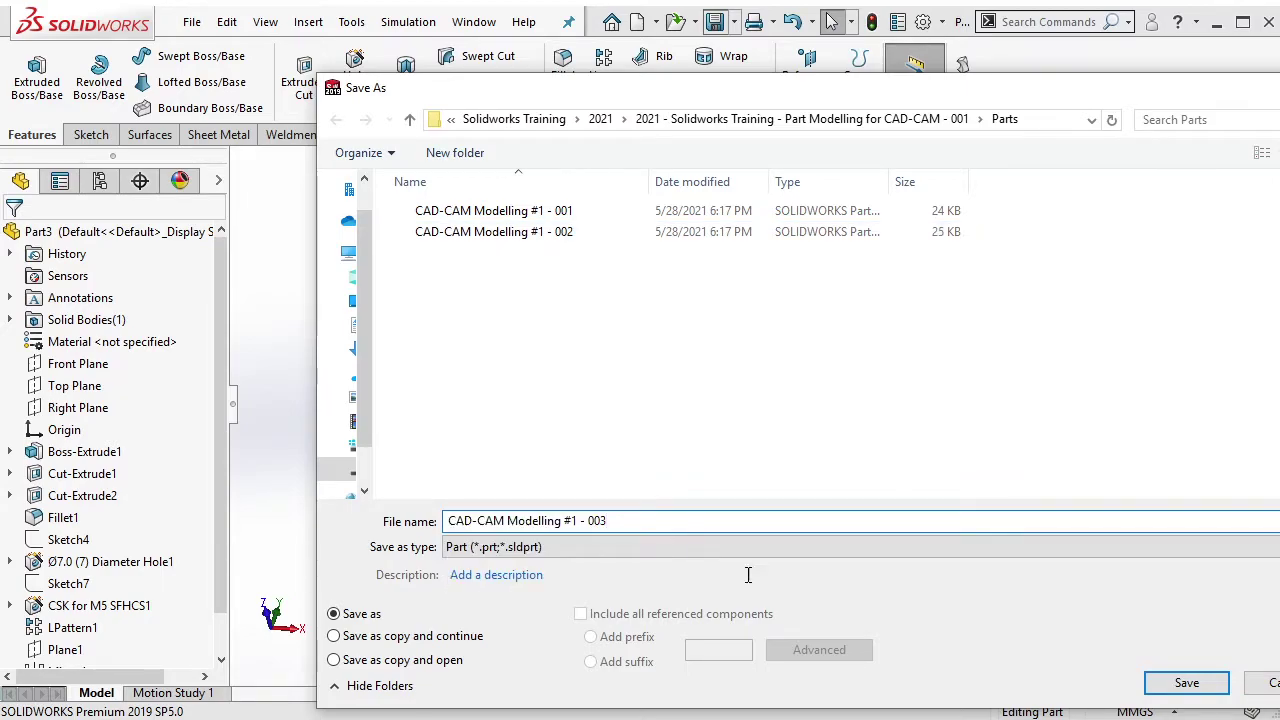
{"action": "left_click", "coordinate": [1180, 684]}
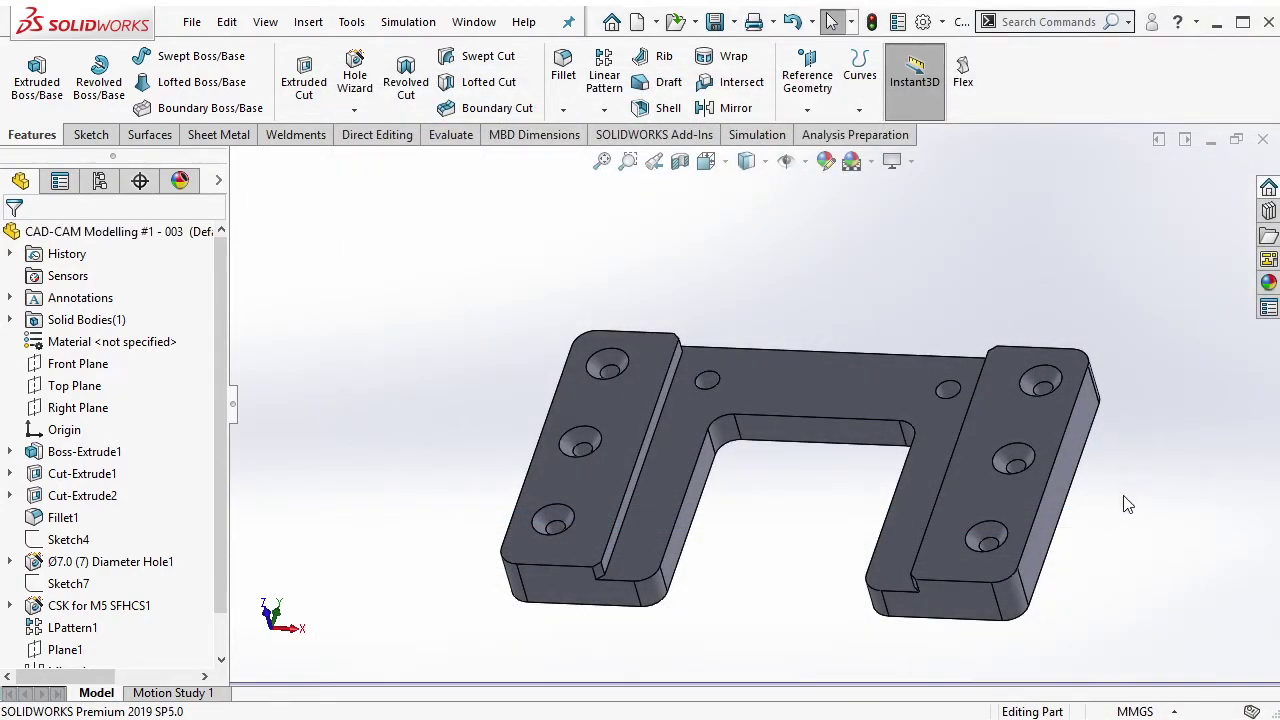
{"action": "middle_click_drag", "start_coordinate": [1057, 527], "coordinate": [1060, 531]}
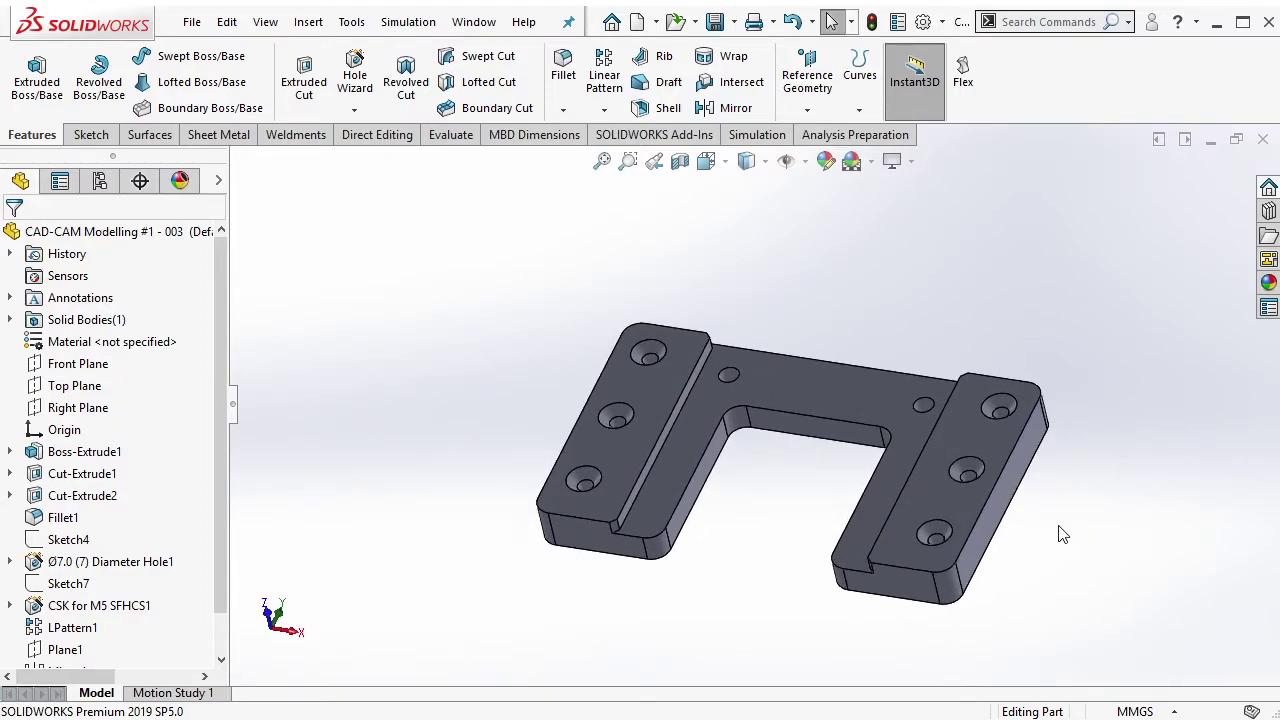
Export a copy of the part as a STEP AP214 file
{"action": "left_click", "coordinate": [204, 31]}
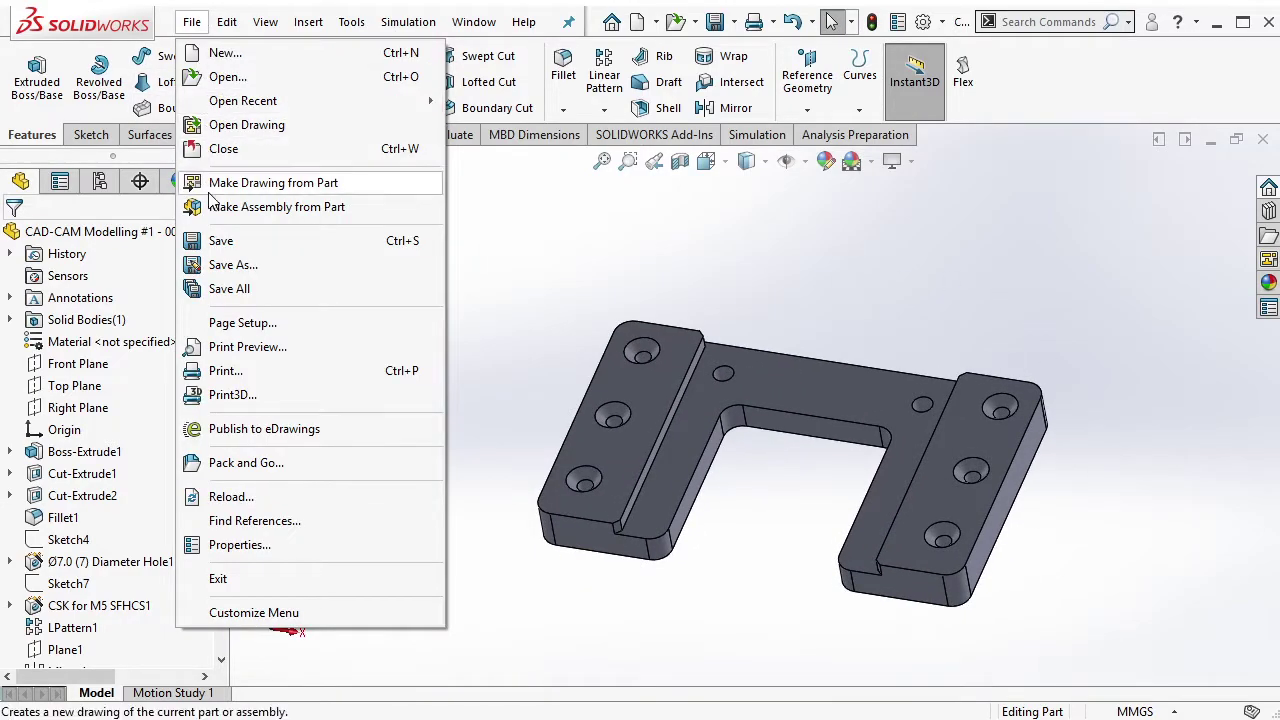
{"action": "left_click", "coordinate": [234, 274]}
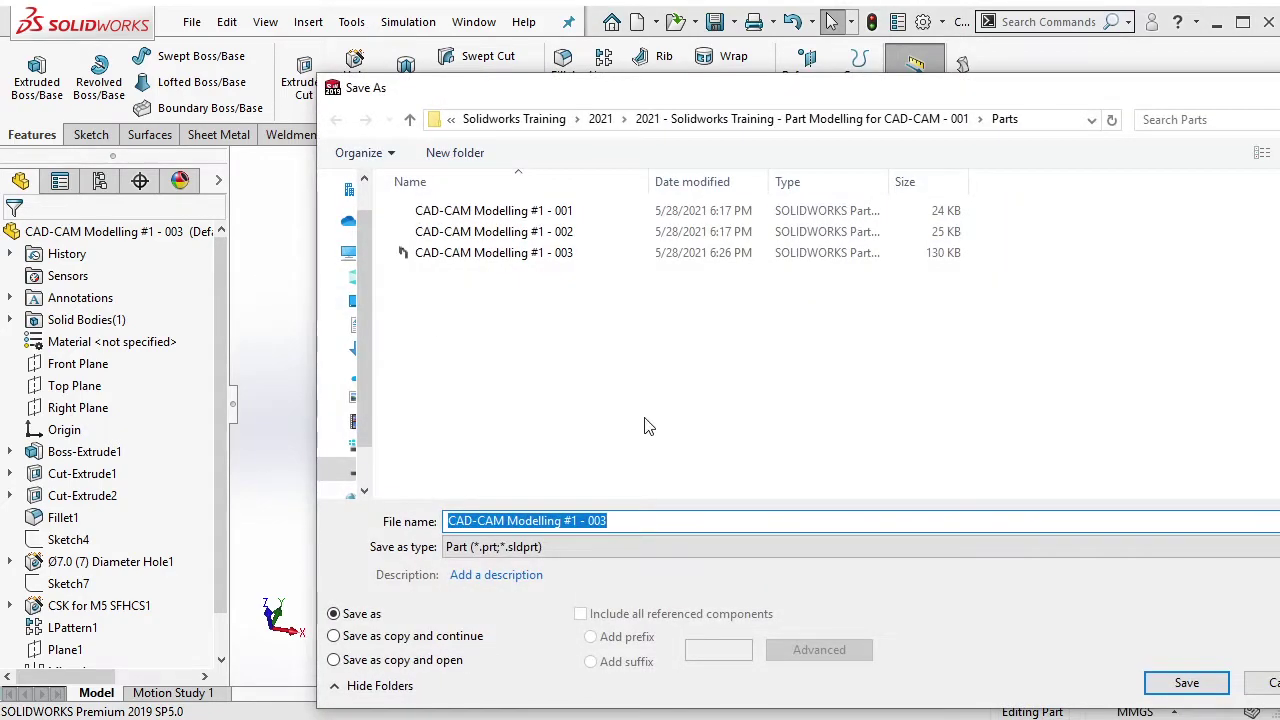
{"action": "left_click", "coordinate": [670, 544]}
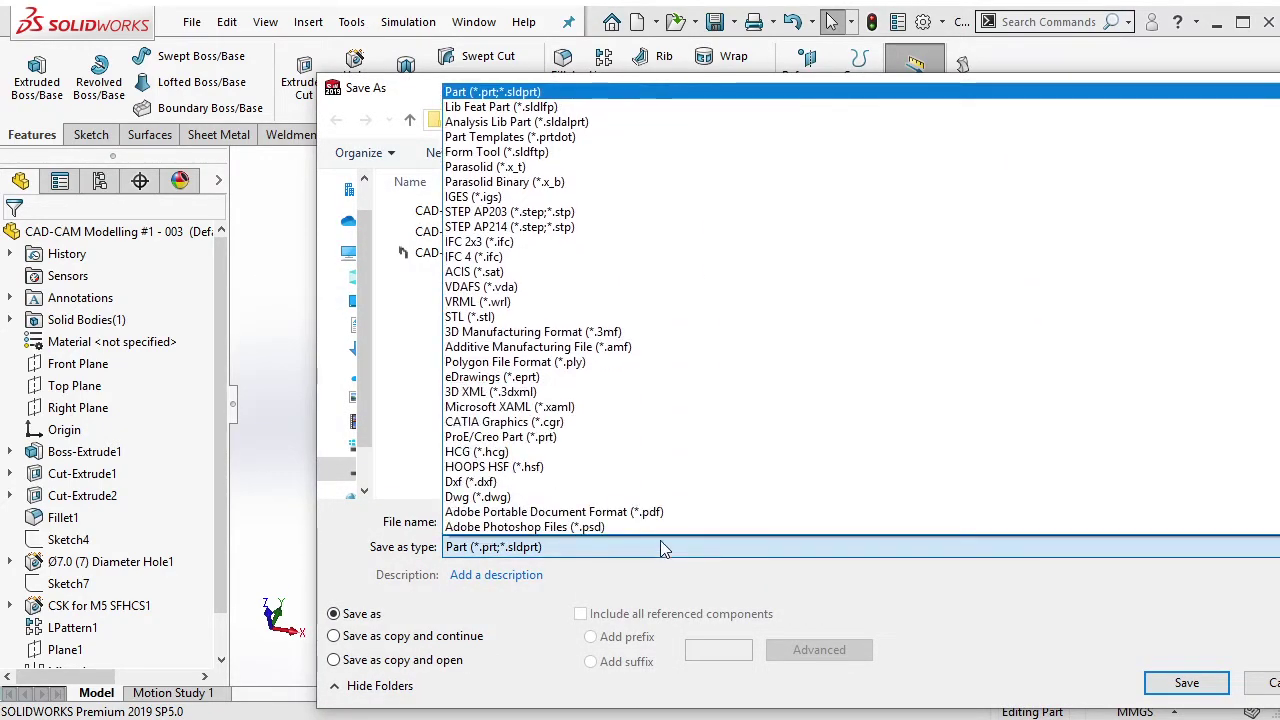
{"action": "left_click", "coordinate": [645, 227]}
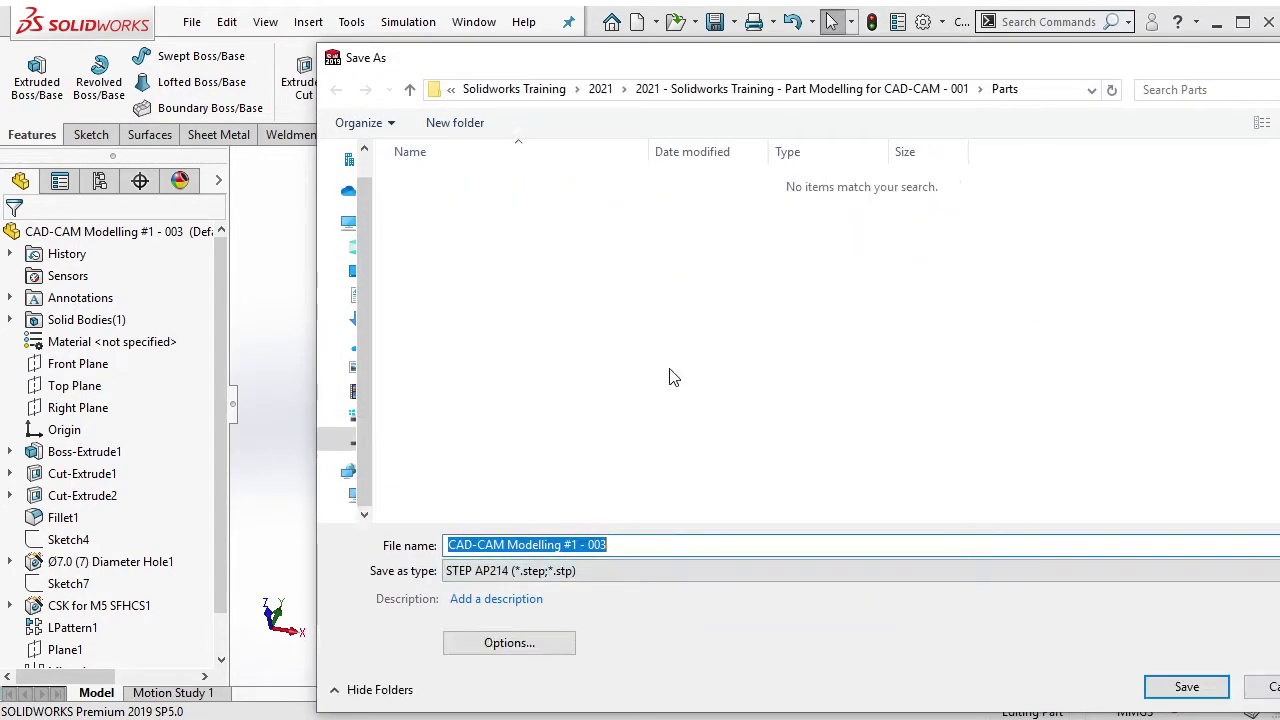
{"action": "left_click", "coordinate": [1186, 686]}
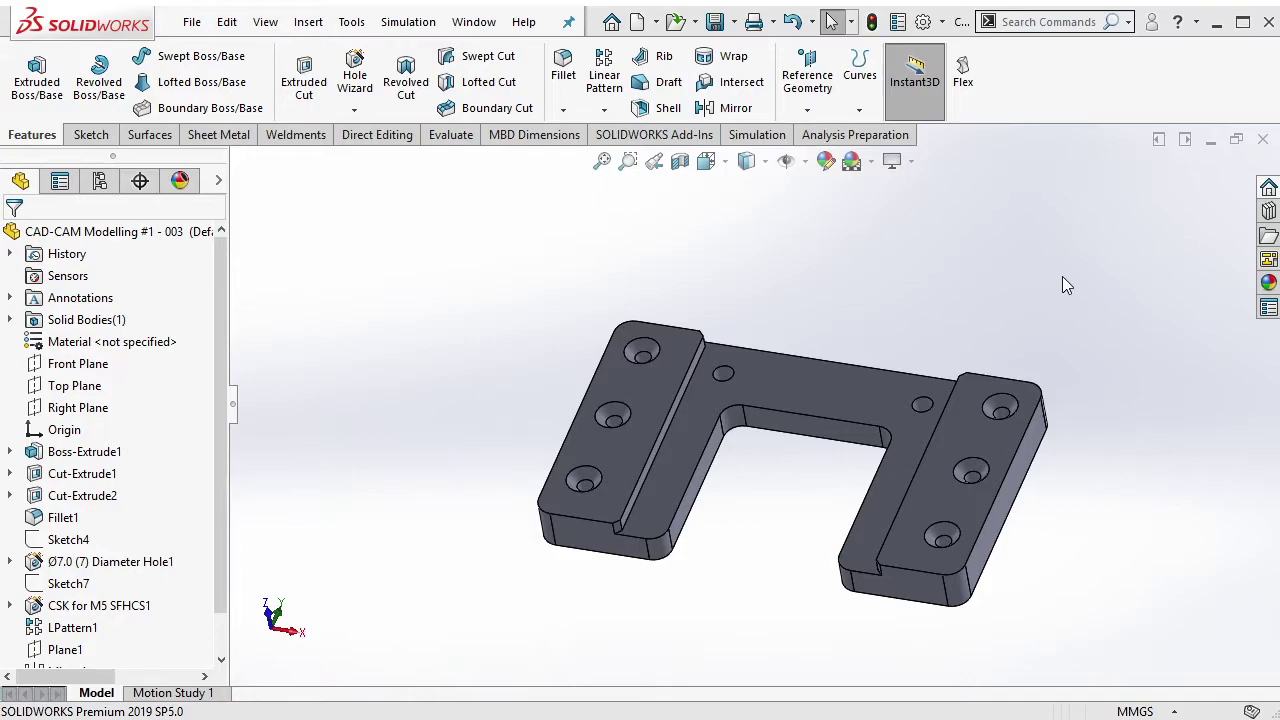
{"action": "left_click", "coordinate": [449, 712]}
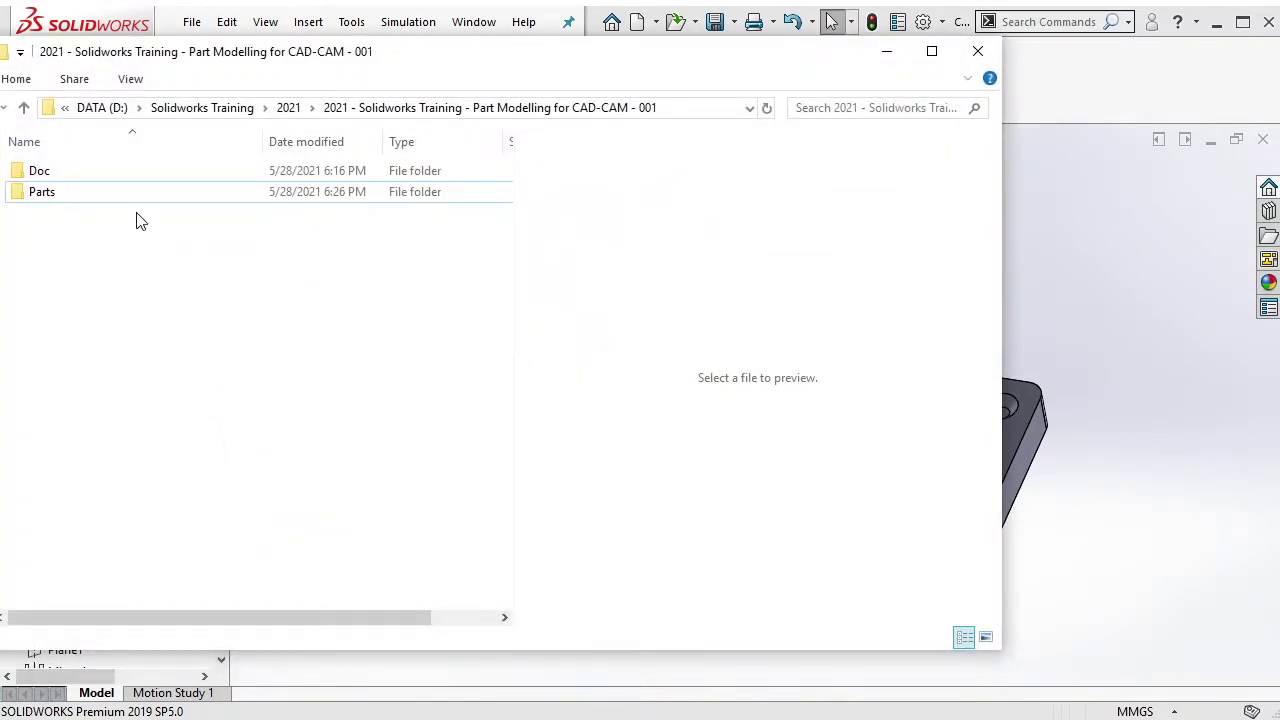
{"action": "double_click", "coordinate": [129, 196]}
{"action": "left_click", "coordinate": [185, 213]}
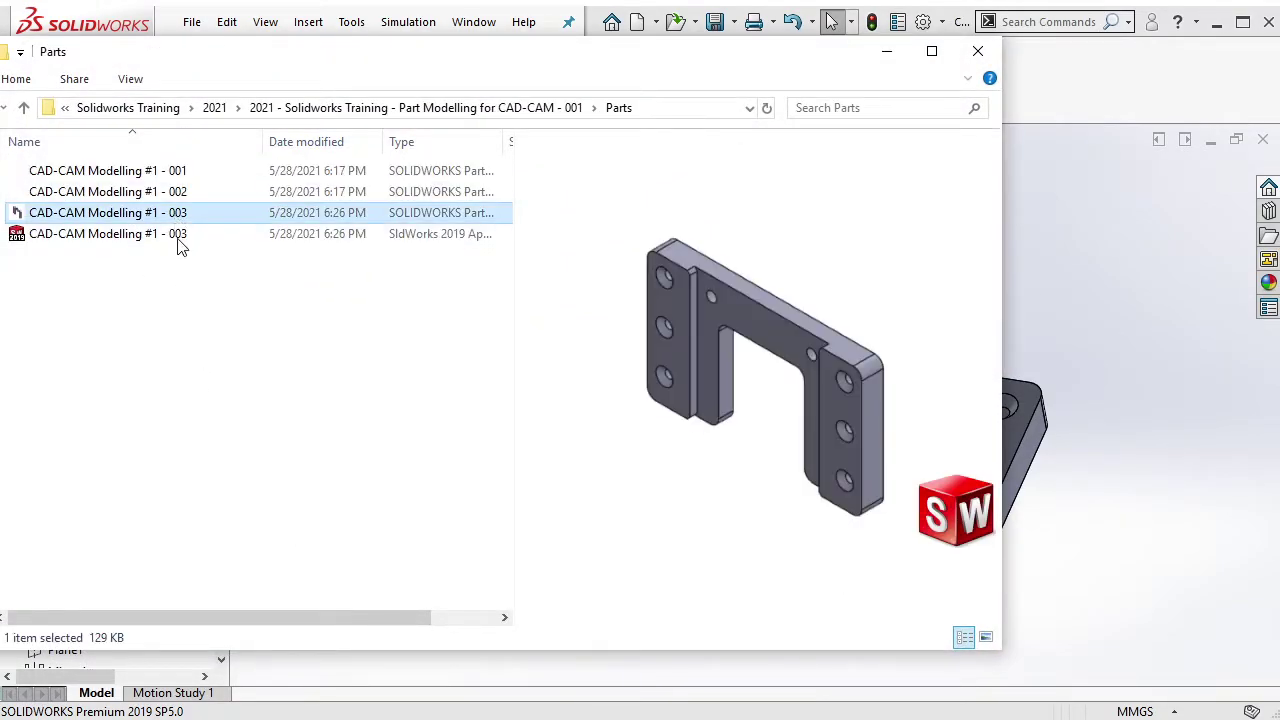
{"action": "left_click", "coordinate": [162, 234]}
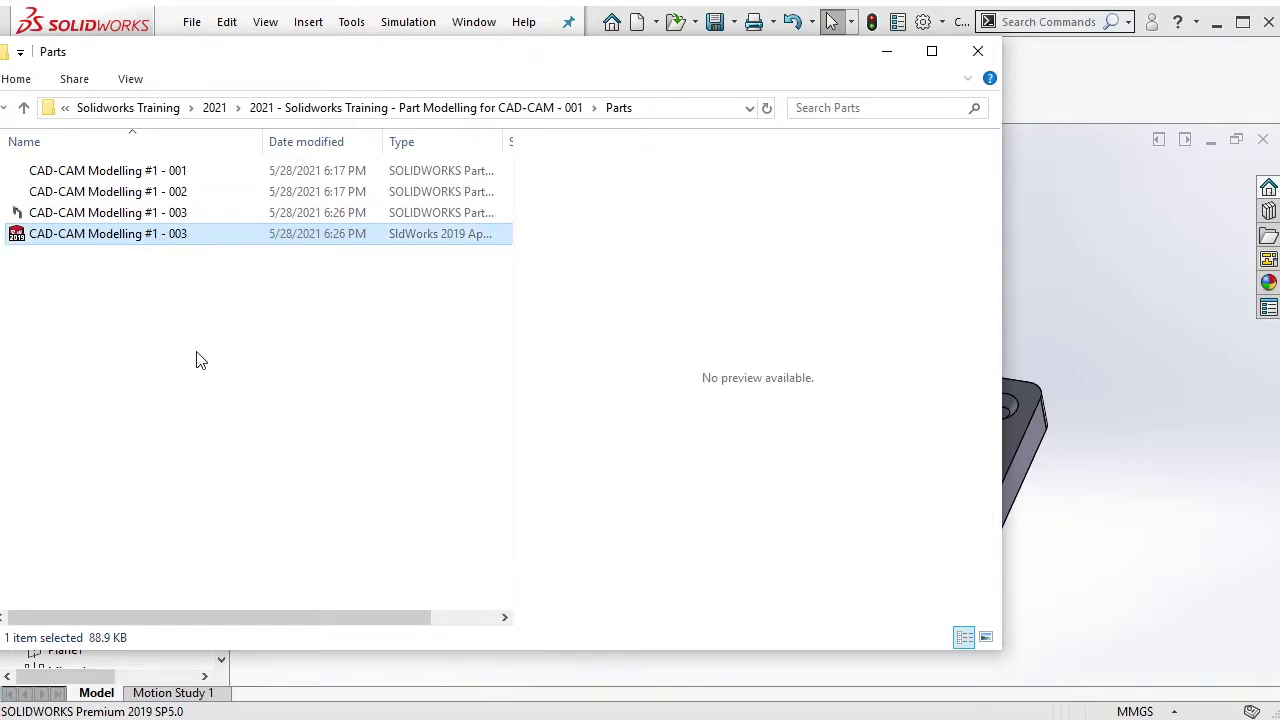
{"action": "left_click", "coordinate": [1127, 262]}
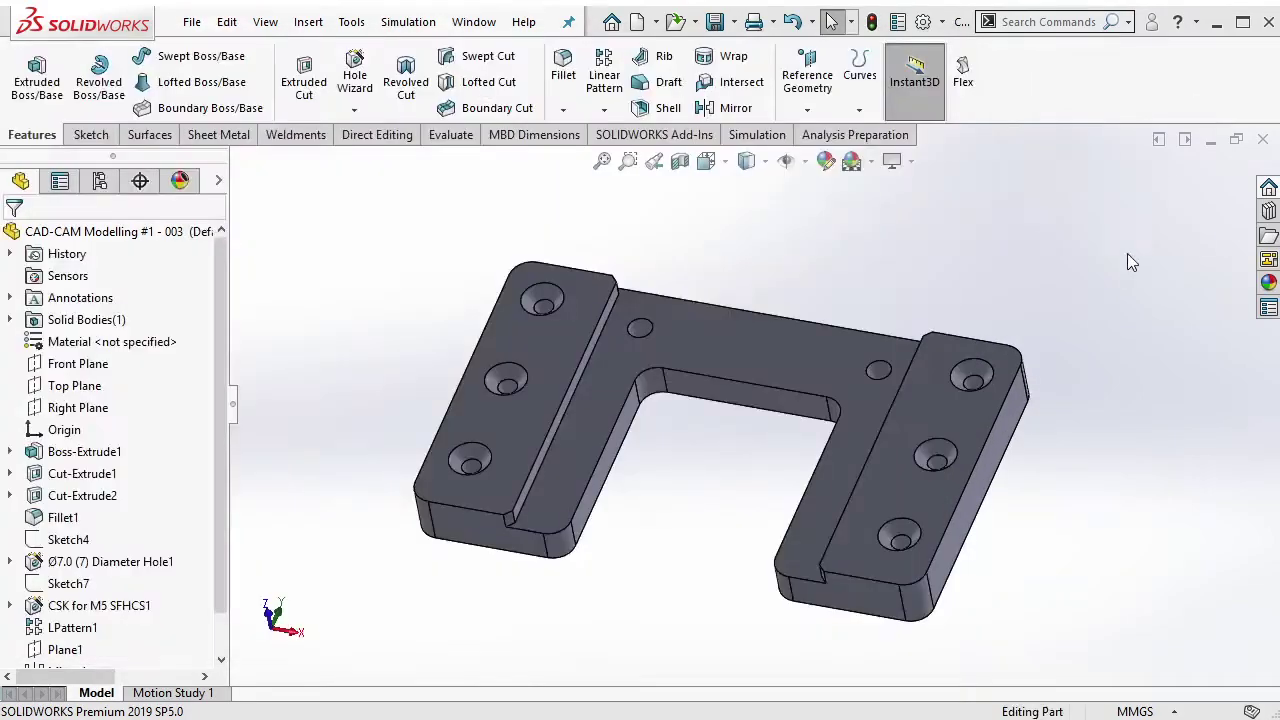
Add a spot light to the scene's lights in the Scene, Lights, and Cameras tree
{"action": "left_click", "coordinate": [180, 181]}
{"action": "left_click", "coordinate": [66, 209]}
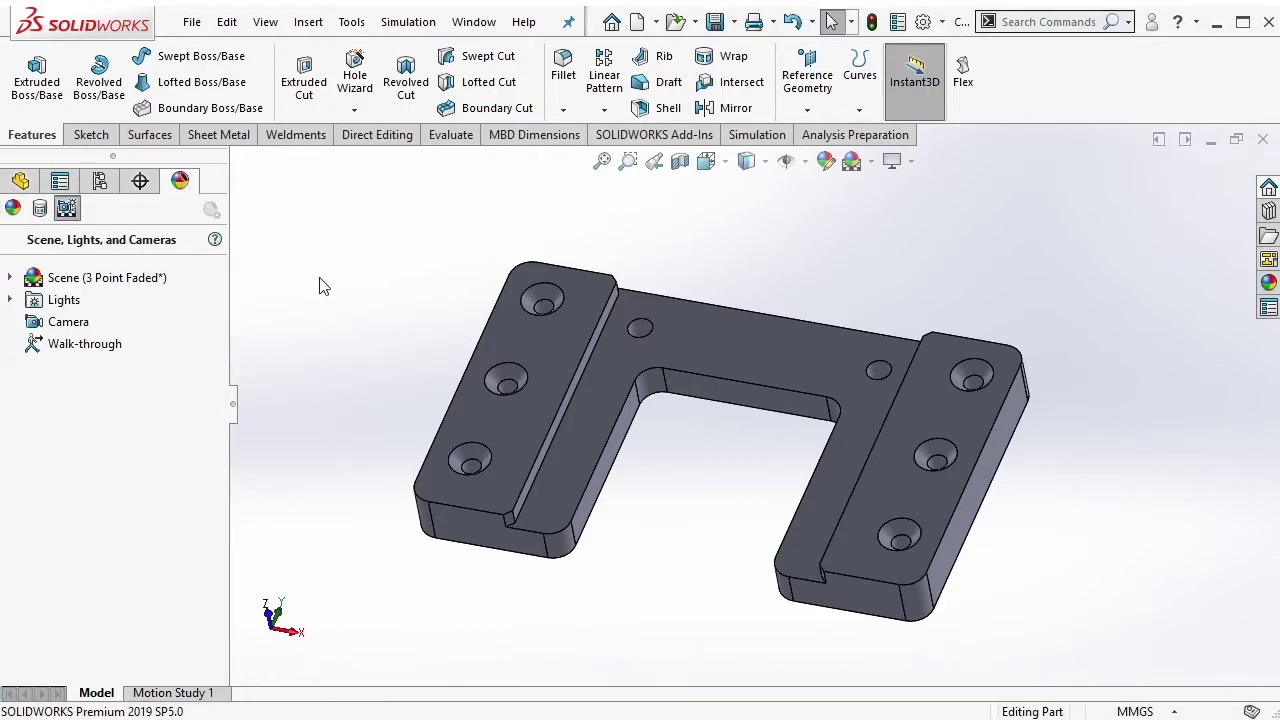
{"action": "left_click", "coordinate": [9, 300]}
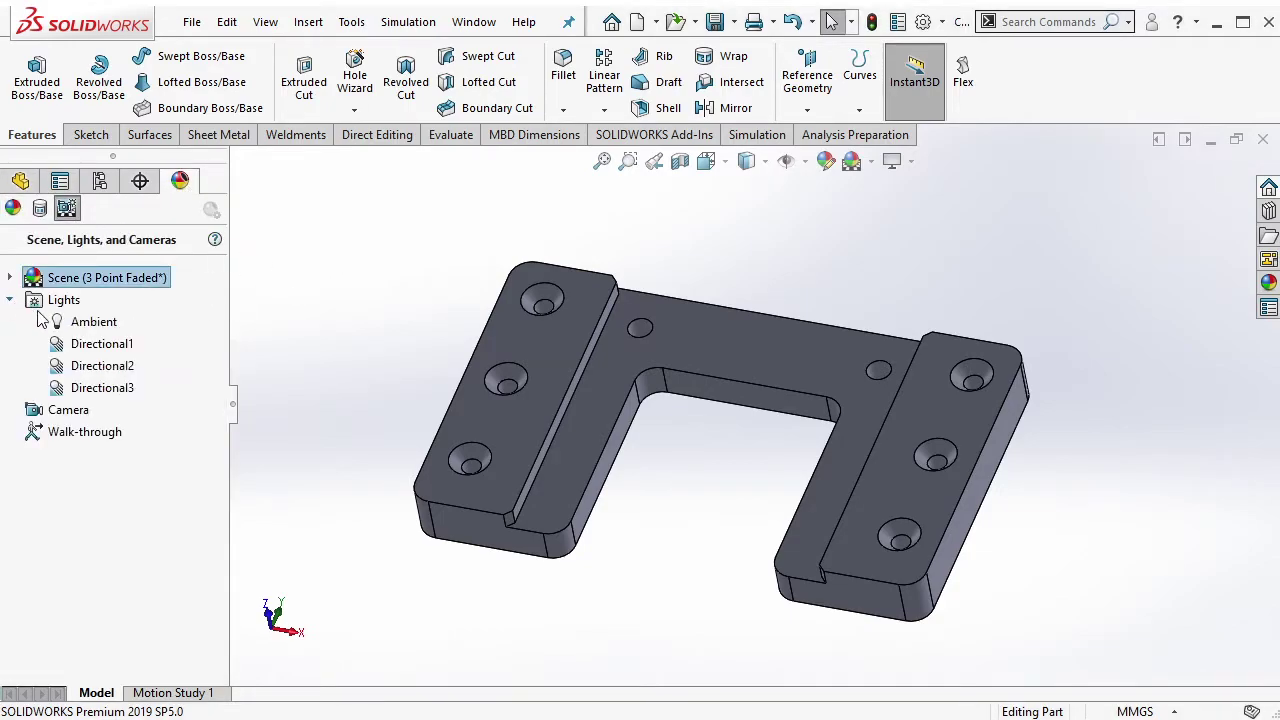
{"action": "right_click", "coordinate": [86, 322]}
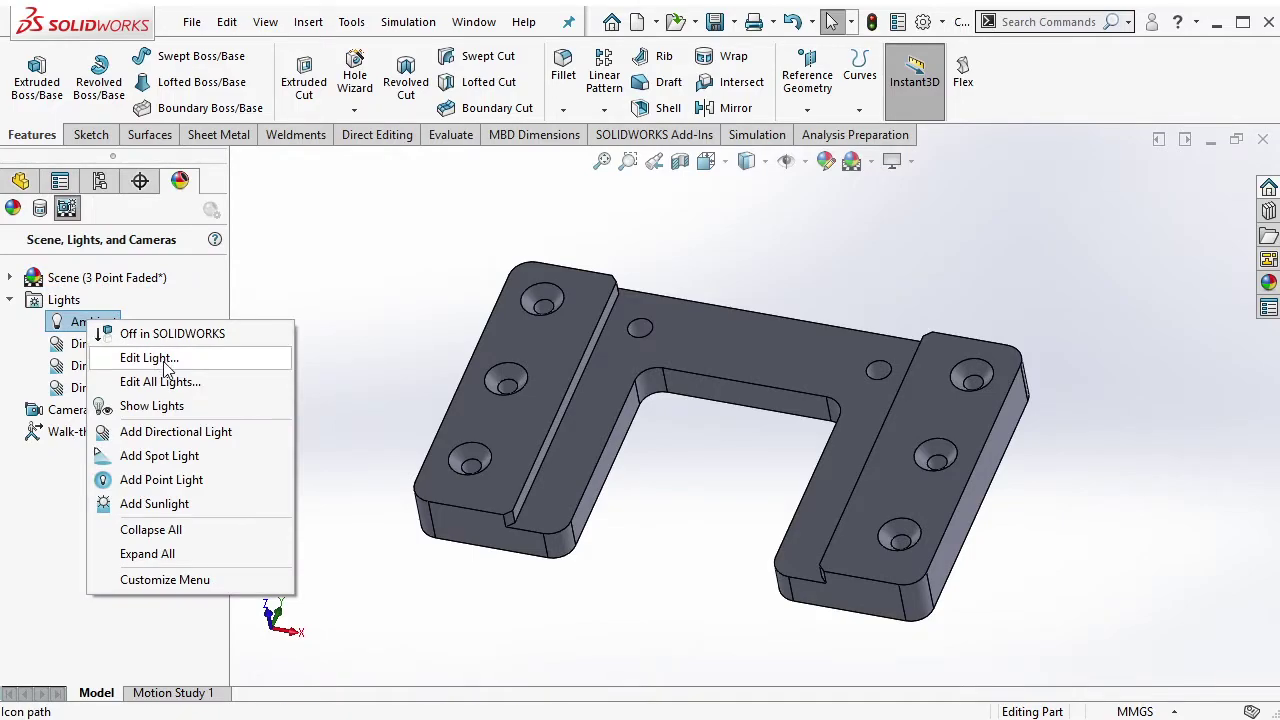
{"action": "left_click", "coordinate": [160, 456]}
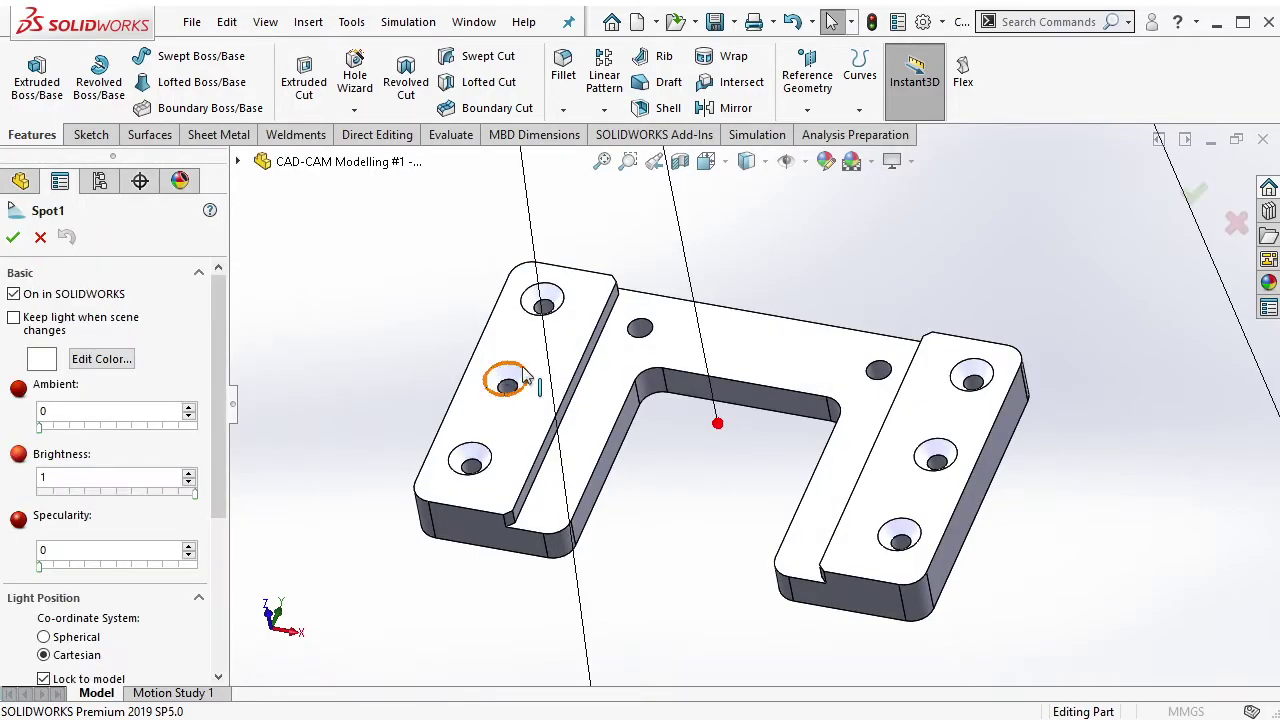
Position the spot light to the part's left, level with it, at brightness 0.8
{"action": "scroll", "coordinate": [655, 372], "scroll_direction": "down", "scroll_amount": 5}
{"action": "scroll", "coordinate": [875, 344], "scroll_direction": "up", "scroll_amount": 5}
{"action": "scroll", "coordinate": [839, 339], "scroll_direction": "up", "scroll_amount": 3}
{"action": "scroll", "coordinate": [783, 218], "scroll_direction": "up", "scroll_amount": 2}
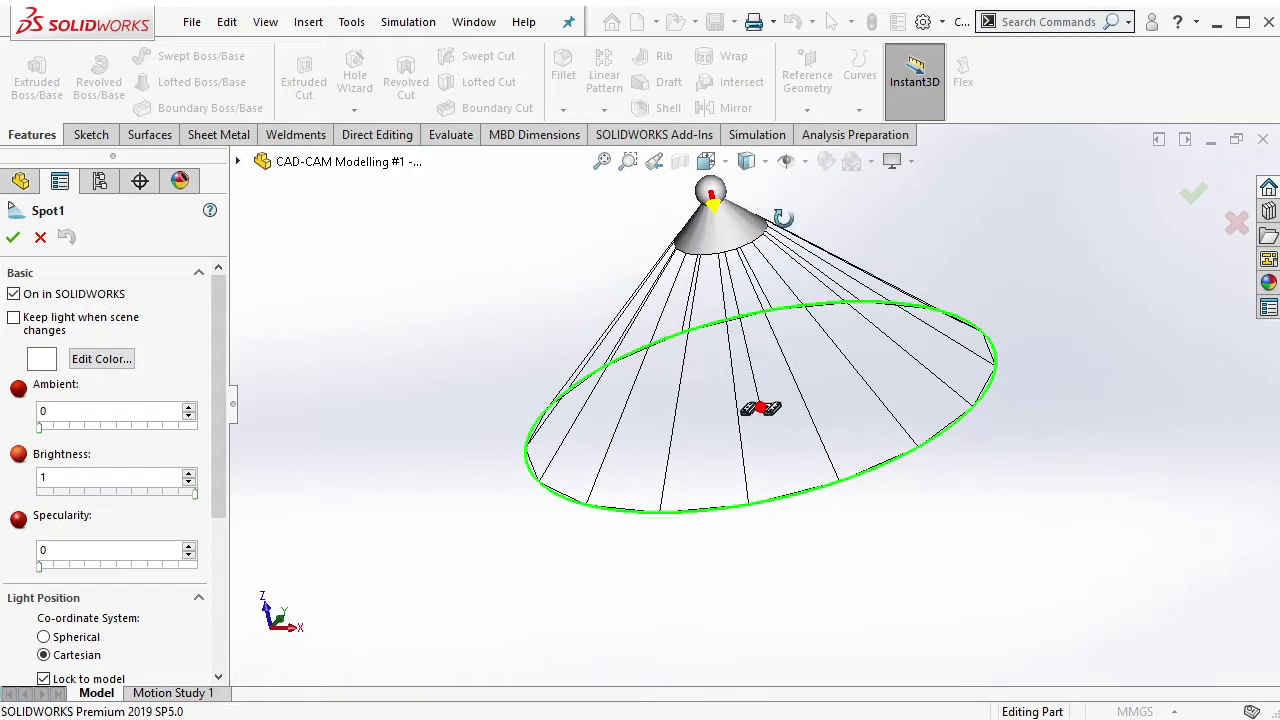
{"action": "left_click_drag", "start_coordinate": [733, 225], "coordinate": [687, 385]}
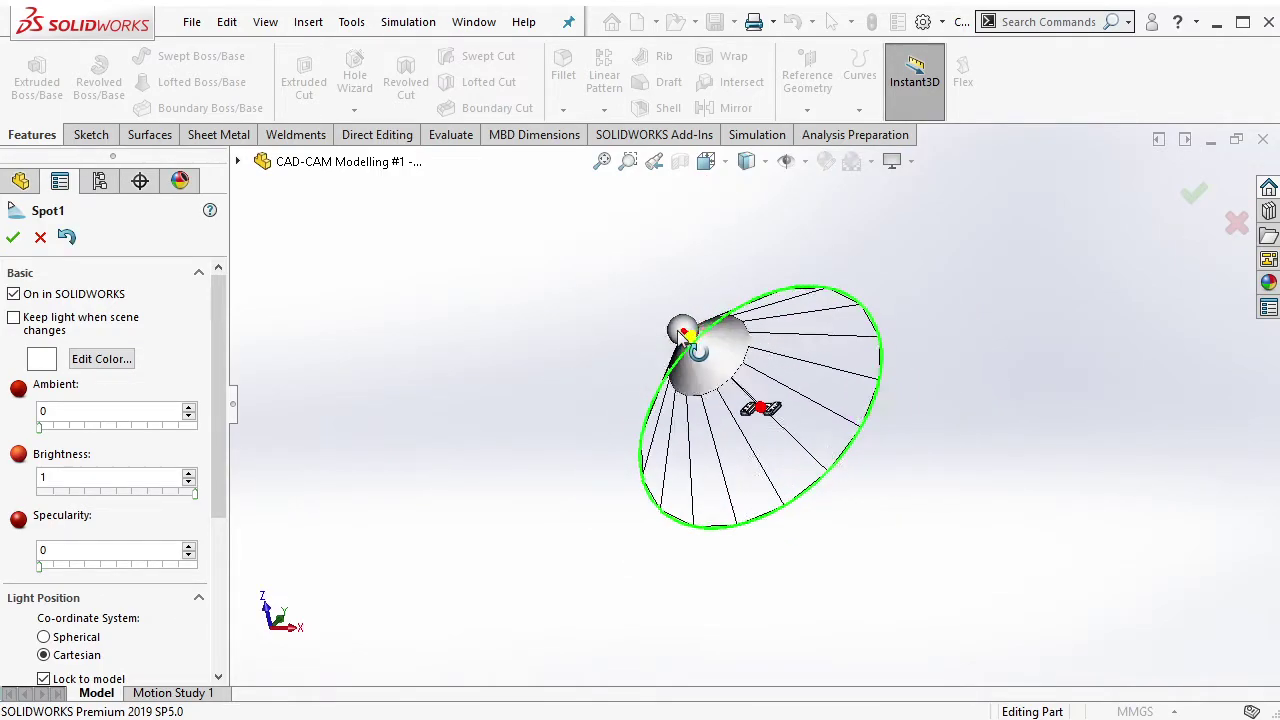
{"action": "scroll", "coordinate": [720, 400], "scroll_direction": "down", "scroll_amount": 3}
{"action": "scroll", "coordinate": [790, 440], "scroll_direction": "down", "scroll_amount": 2}
{"action": "scroll", "coordinate": [830, 470], "scroll_direction": "up", "scroll_amount": 1}
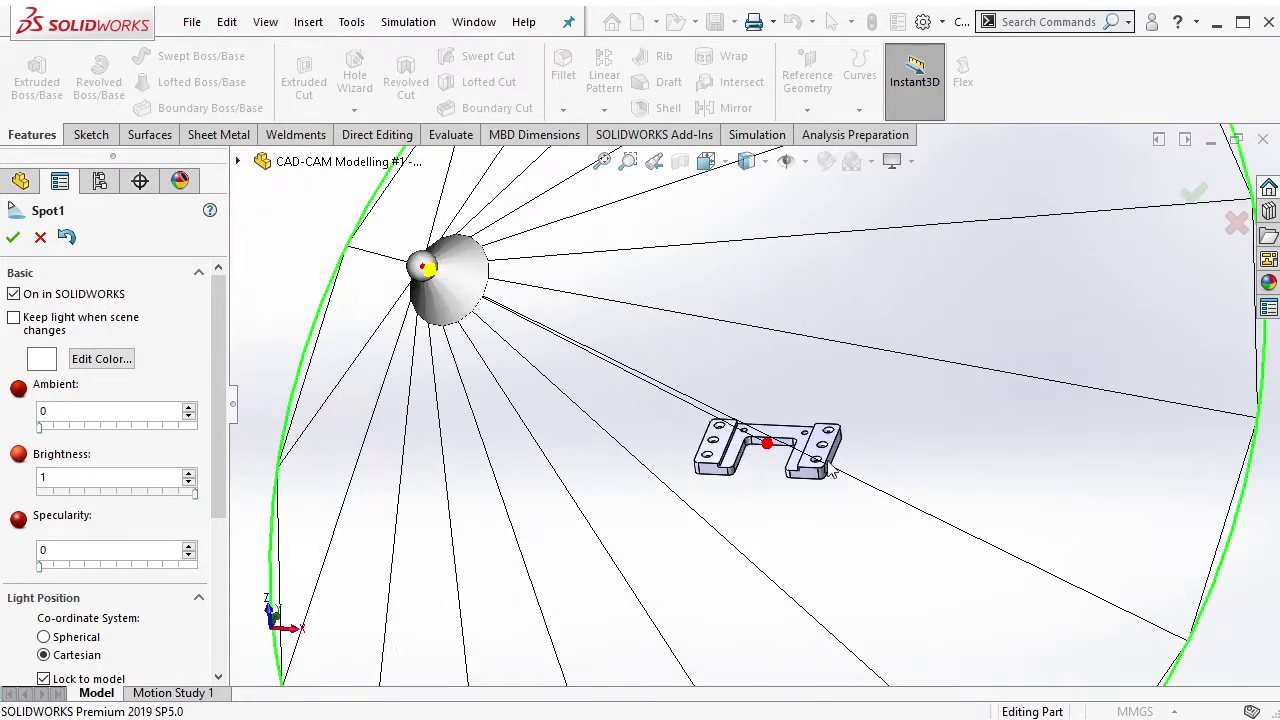
{"action": "mouse_move", "coordinate": [437, 276]}
{"action": "left_mouse_down"}
{"action": "mouse_move", "coordinate": [604, 349]}
{"action": "mouse_move", "coordinate": [430, 457]}
{"action": "mouse_move", "coordinate": [403, 392]}
{"action": "left_mouse_up"}
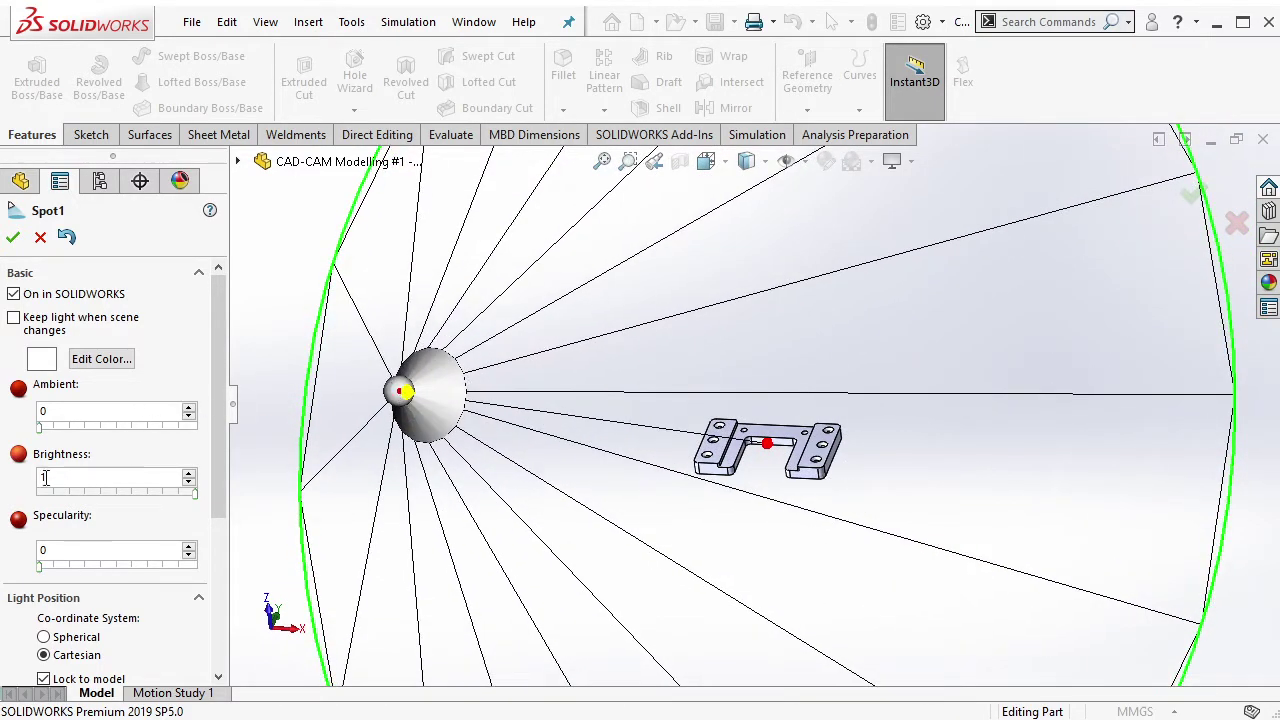
{"action": "type", "text": "0.8"}
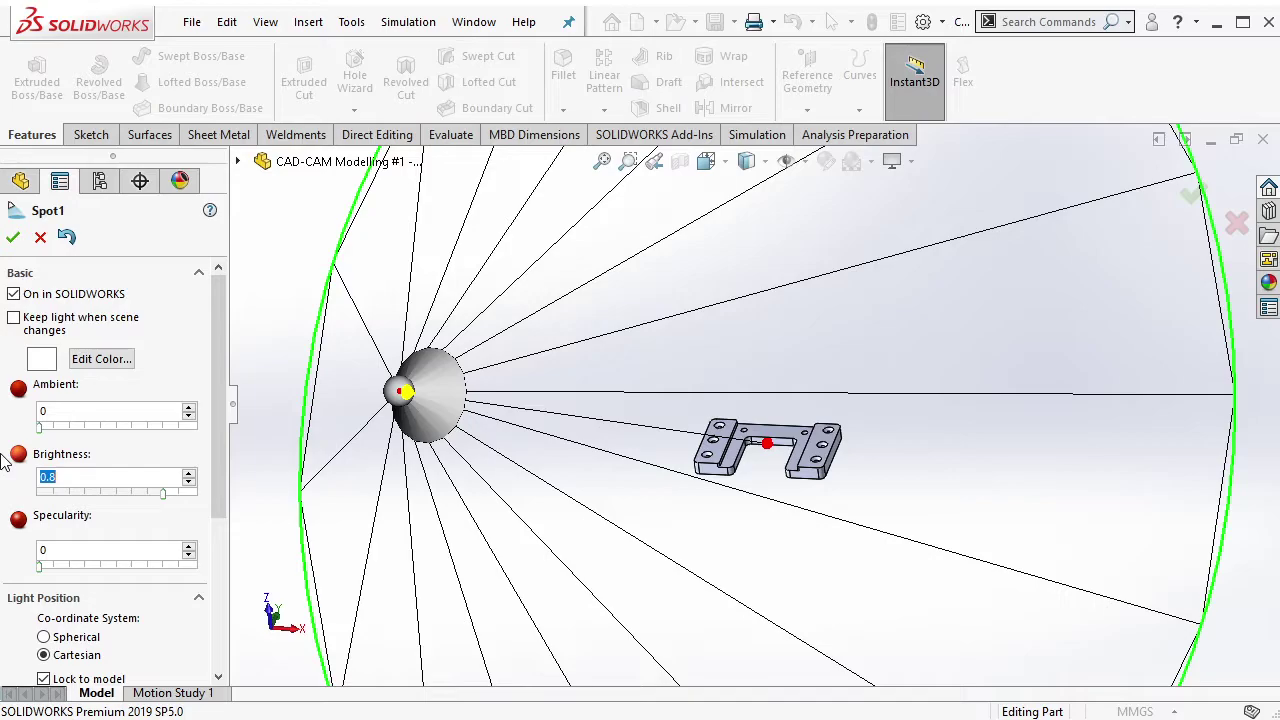
{"action": "left_click", "coordinate": [13, 237]}
{"action": "scroll", "coordinate": [760, 470], "scroll_direction": "down", "scroll_amount": 2}
{"action": "scroll", "coordinate": [760, 470], "scroll_direction": "down", "scroll_amount": 3}
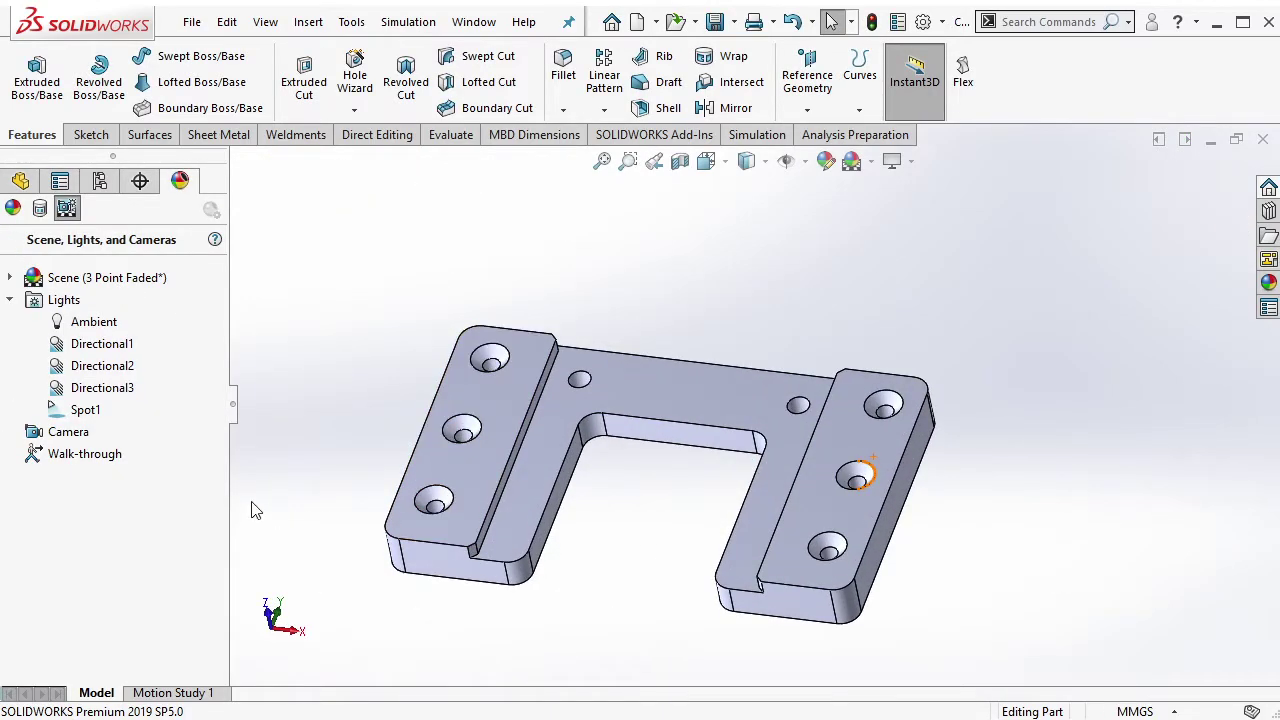
Add a new camera aimed at the plate with a 35mm Wide Angle lens
{"action": "right_click", "coordinate": [68, 432]}
{"action": "left_click", "coordinate": [92, 450]}
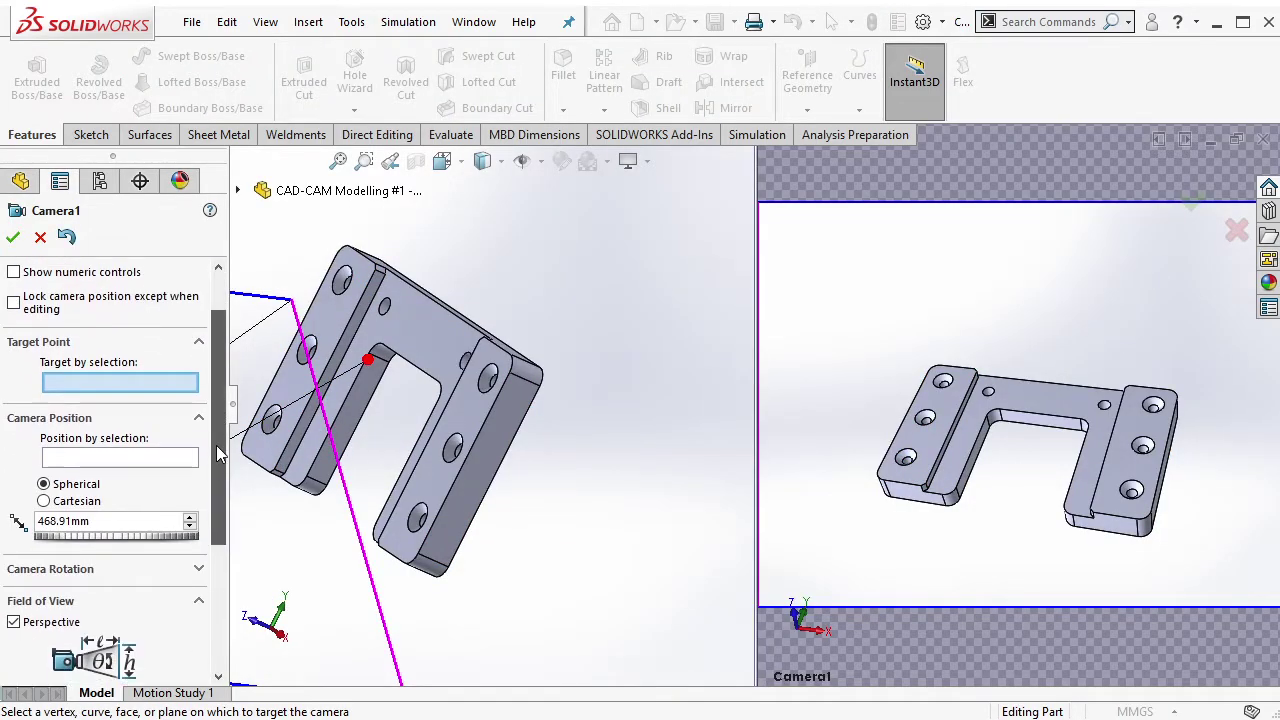
{"action": "left_click_drag", "start_coordinate": [218, 412], "coordinate": [220, 527]}
{"action": "scroll", "coordinate": [220, 527], "scroll_direction": "down", "scroll_amount": 1}
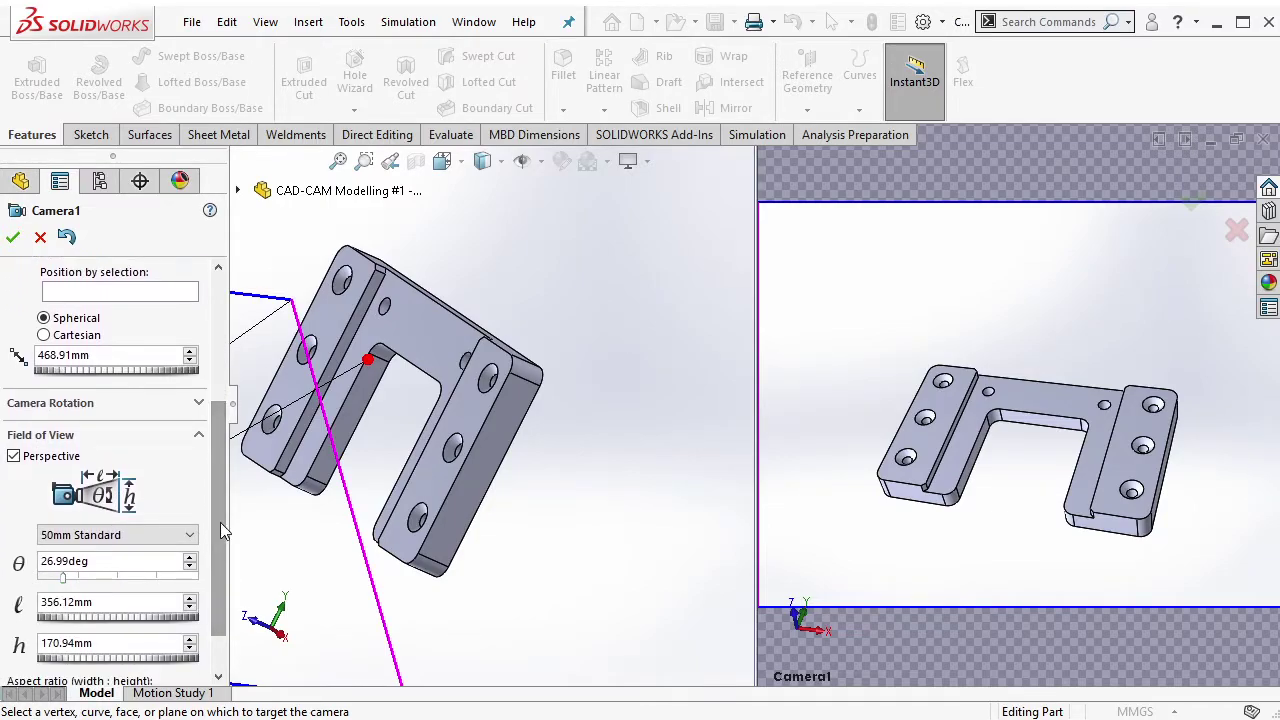
{"action": "left_click", "coordinate": [185, 535]}
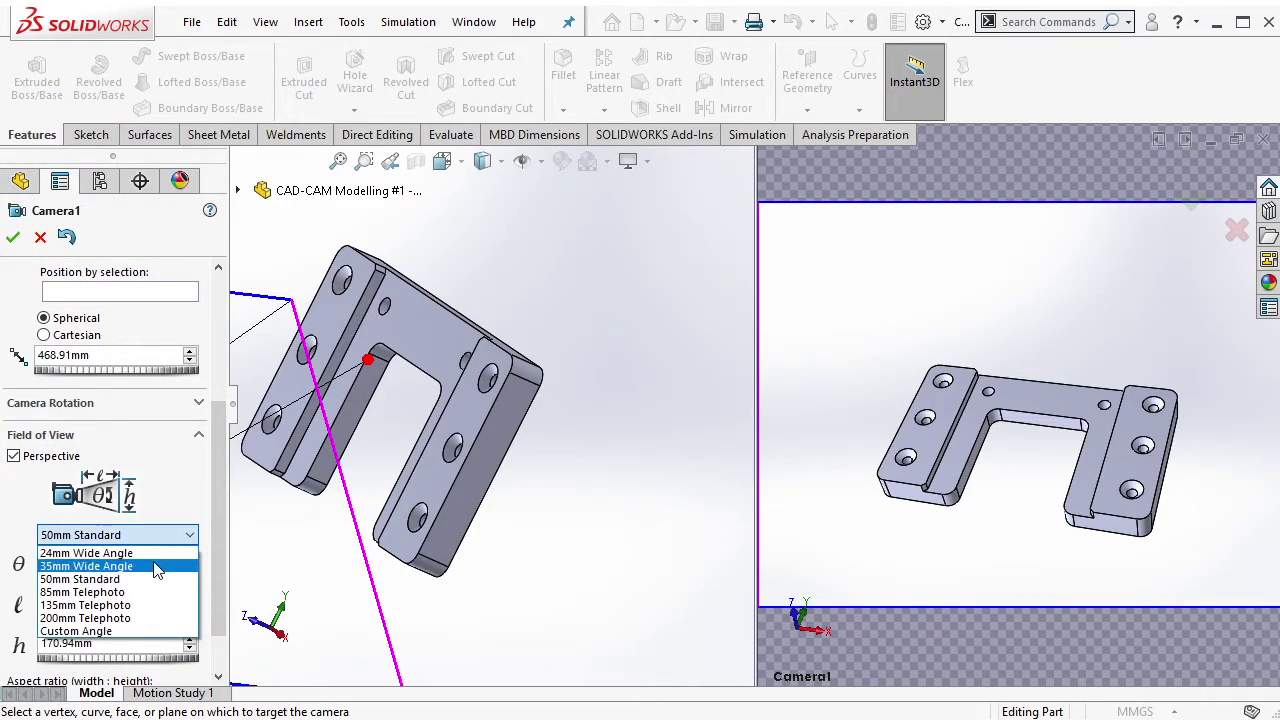
{"action": "left_click", "coordinate": [155, 563]}
Bring the camera closer, set a 16:9 aspect ratio, and confirm Camera1
{"action": "left_click_drag", "start_coordinate": [1010, 512], "coordinate": [1003, 486]}
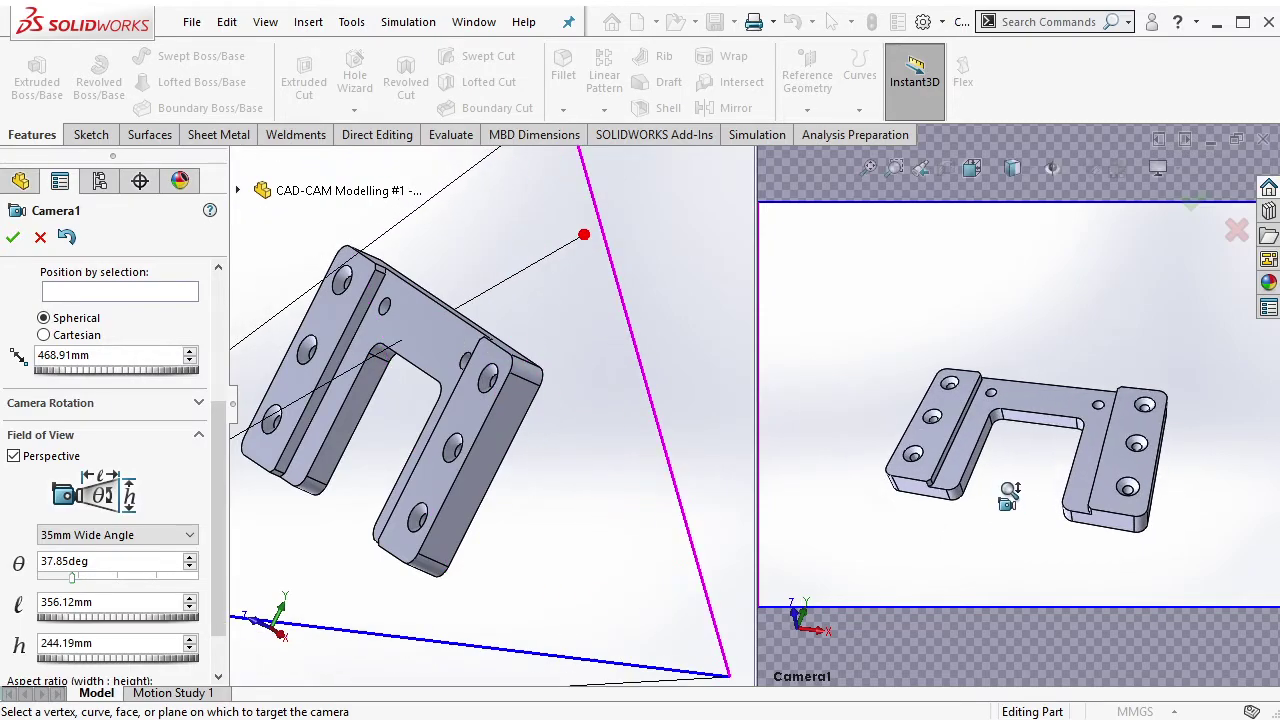
{"action": "scroll", "coordinate": [205, 505], "scroll_direction": "down", "scroll_amount": 2}
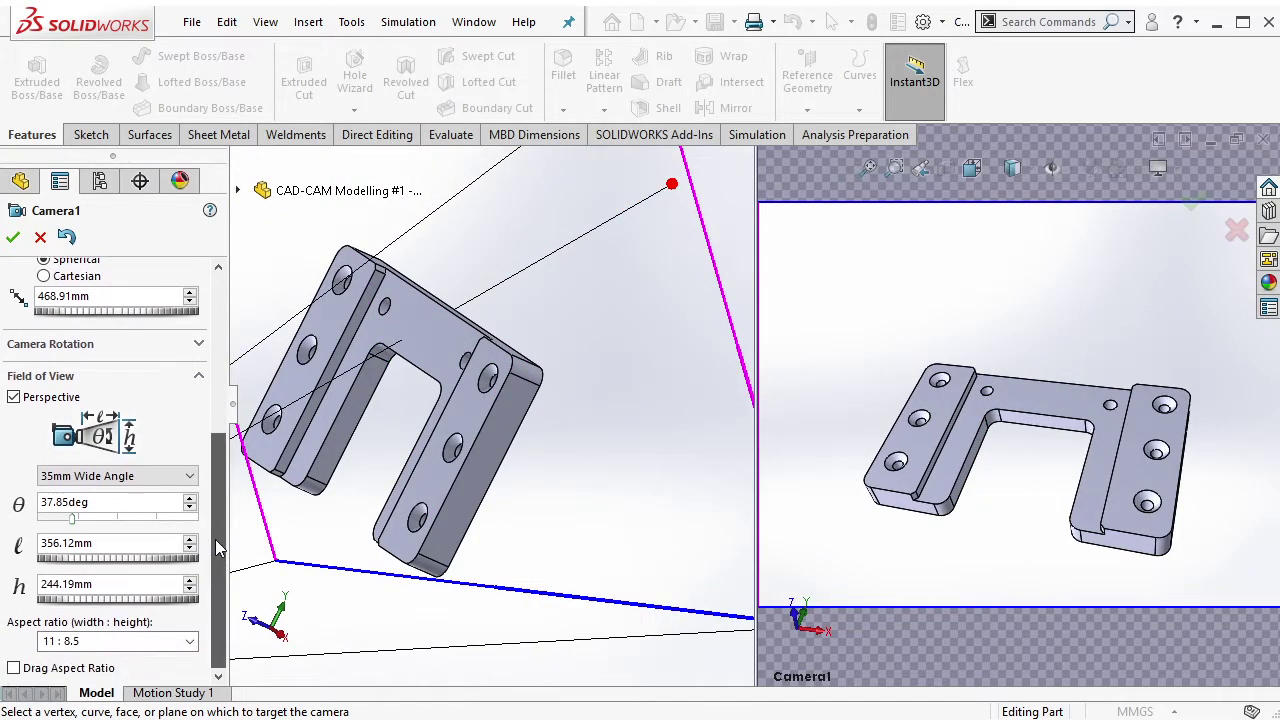
{"action": "left_click", "coordinate": [190, 641]}
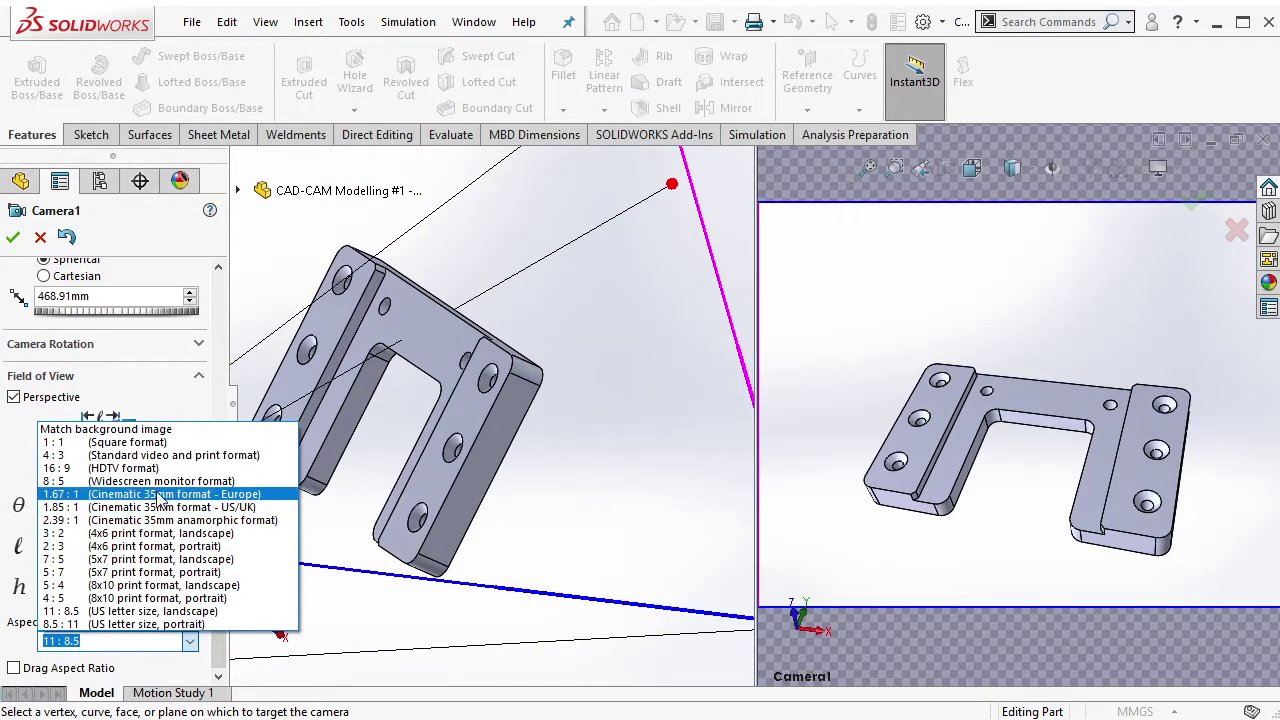
{"action": "left_click", "coordinate": [150, 468]}
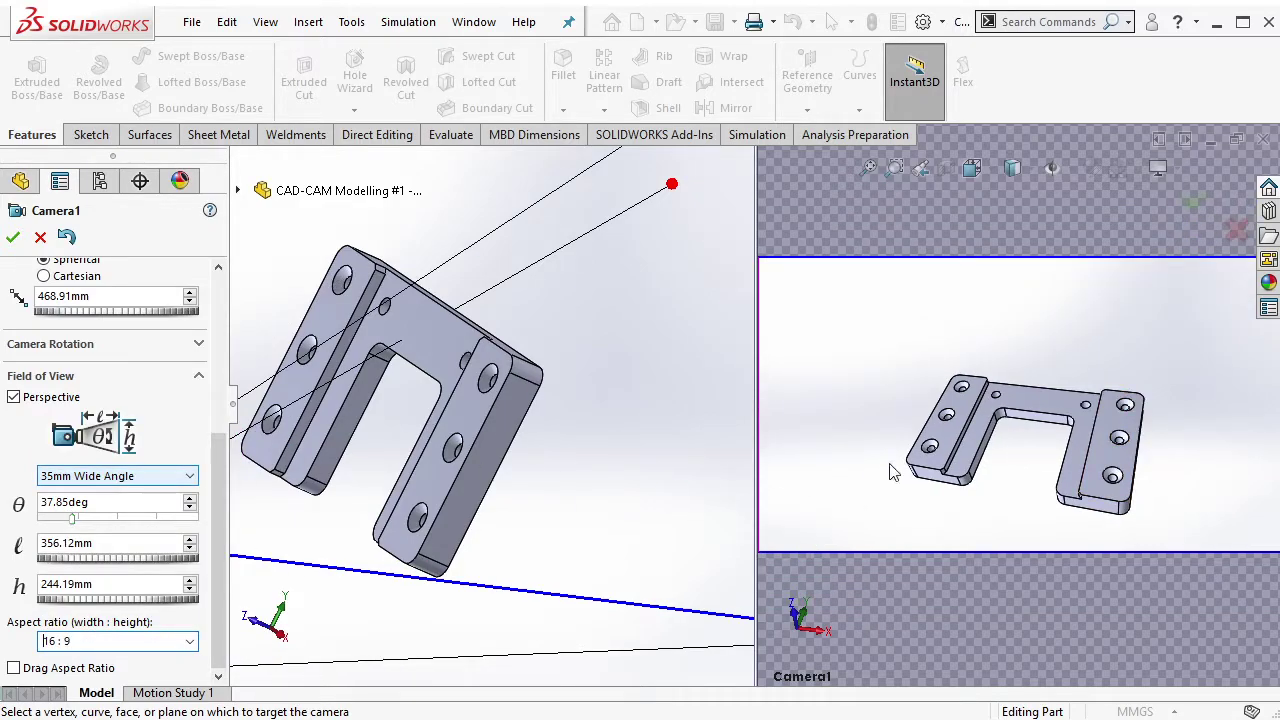
{"action": "left_click", "coordinate": [13, 237]}
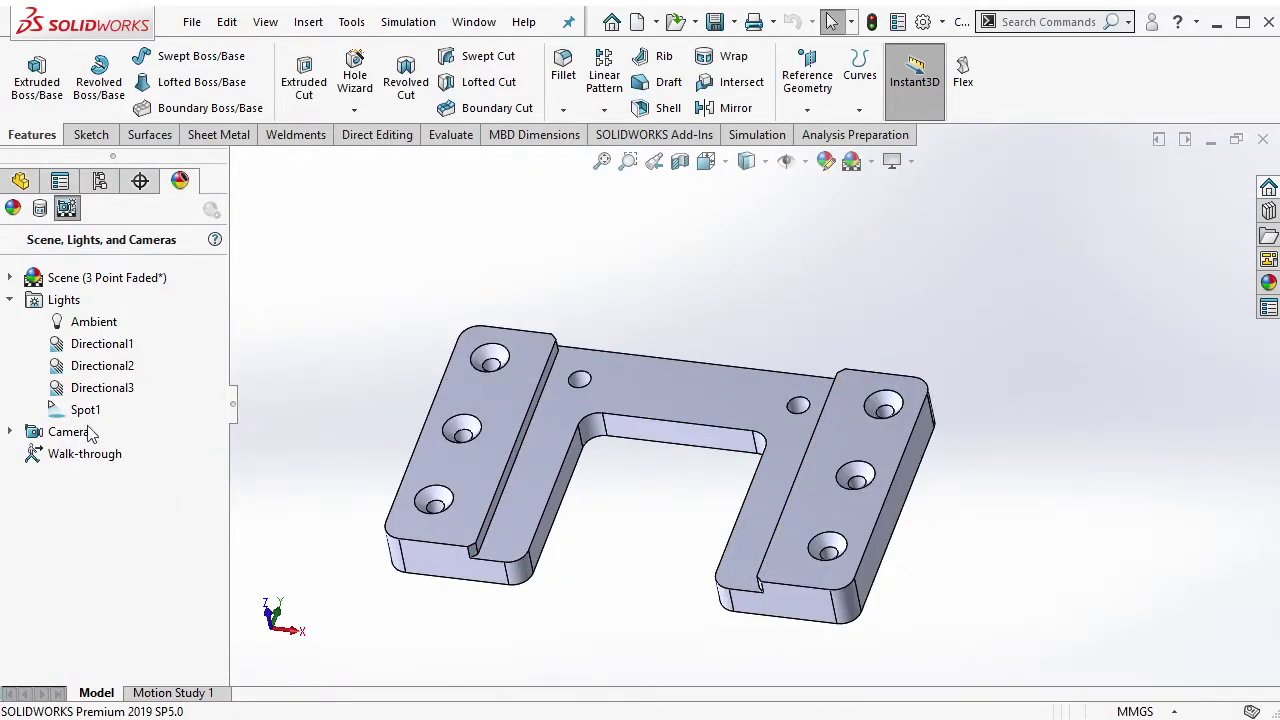
{"action": "left_click", "coordinate": [10, 431]}
Show and hide Camera1 in the viewport, then view the plate through Camera1
{"action": "right_click", "coordinate": [80, 454]}
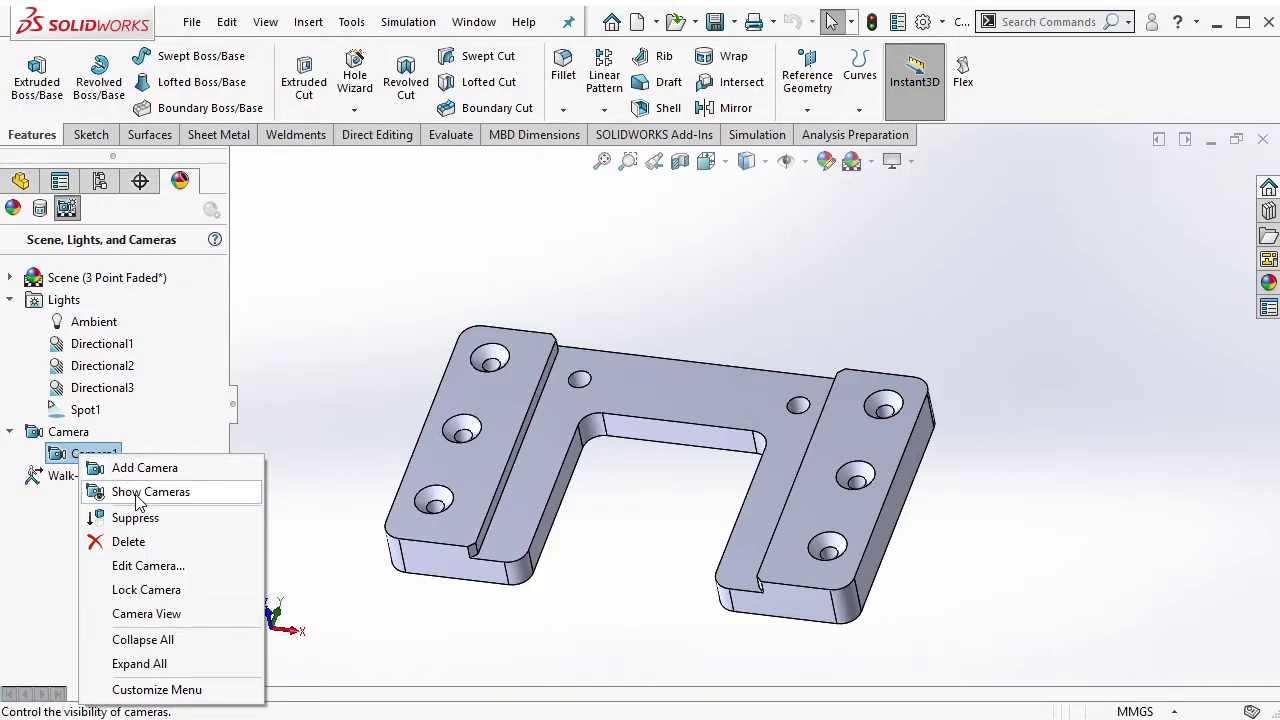
{"action": "left_click", "coordinate": [137, 494]}
{"action": "right_click", "coordinate": [93, 462]}
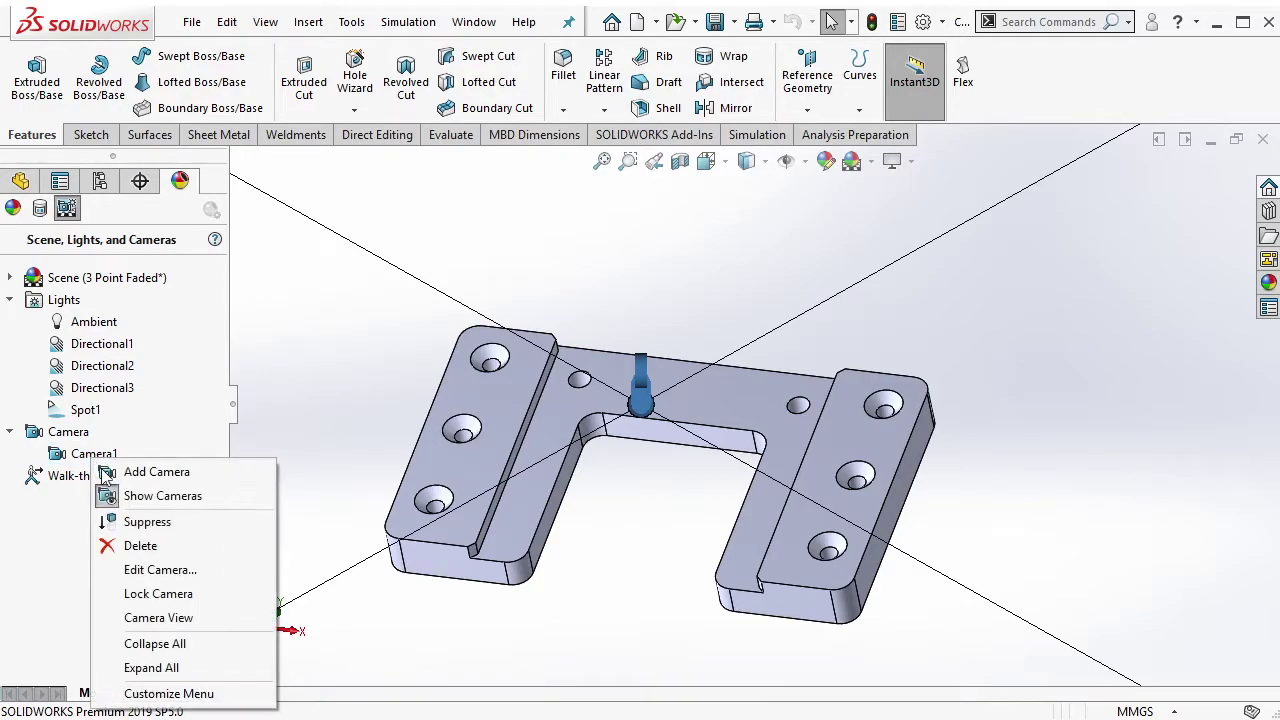
{"action": "left_click", "coordinate": [128, 491]}
{"action": "right_click", "coordinate": [100, 458]}
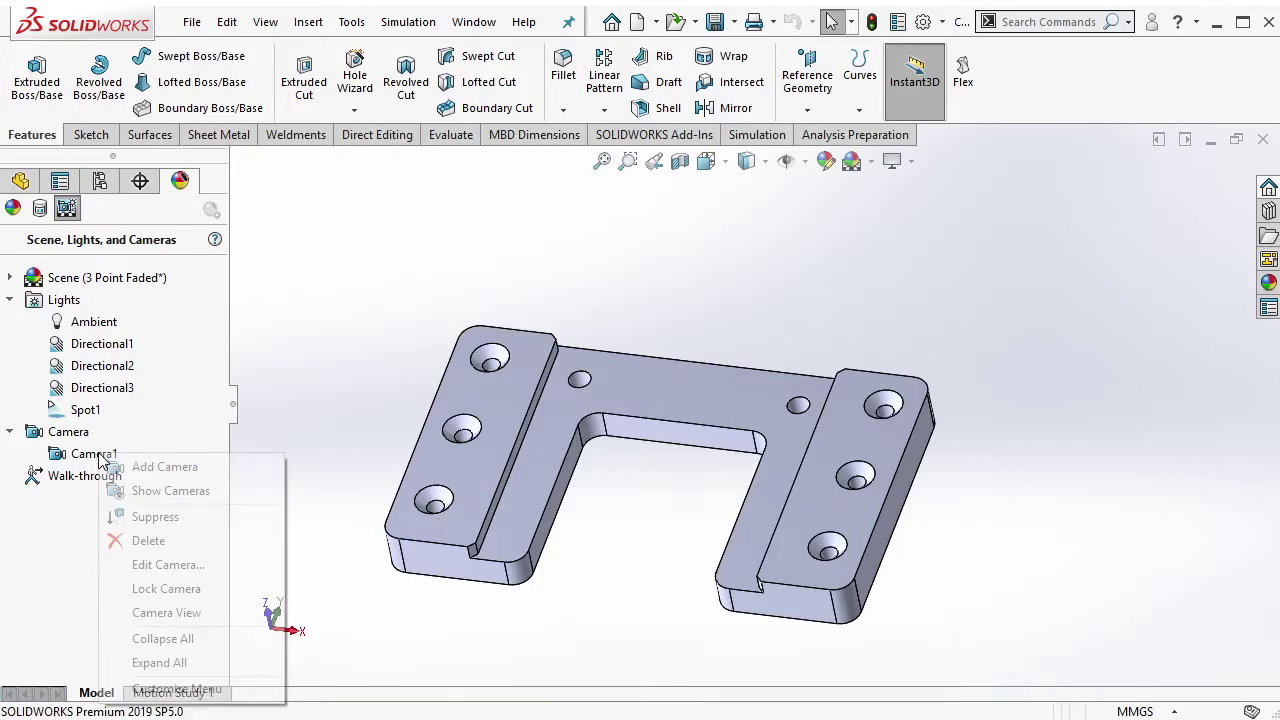
{"action": "left_click", "coordinate": [166, 612]}
Shift the plate larger in the camera view and restore the FeatureManager tree
{"action": "left_click", "coordinate": [233, 404]}
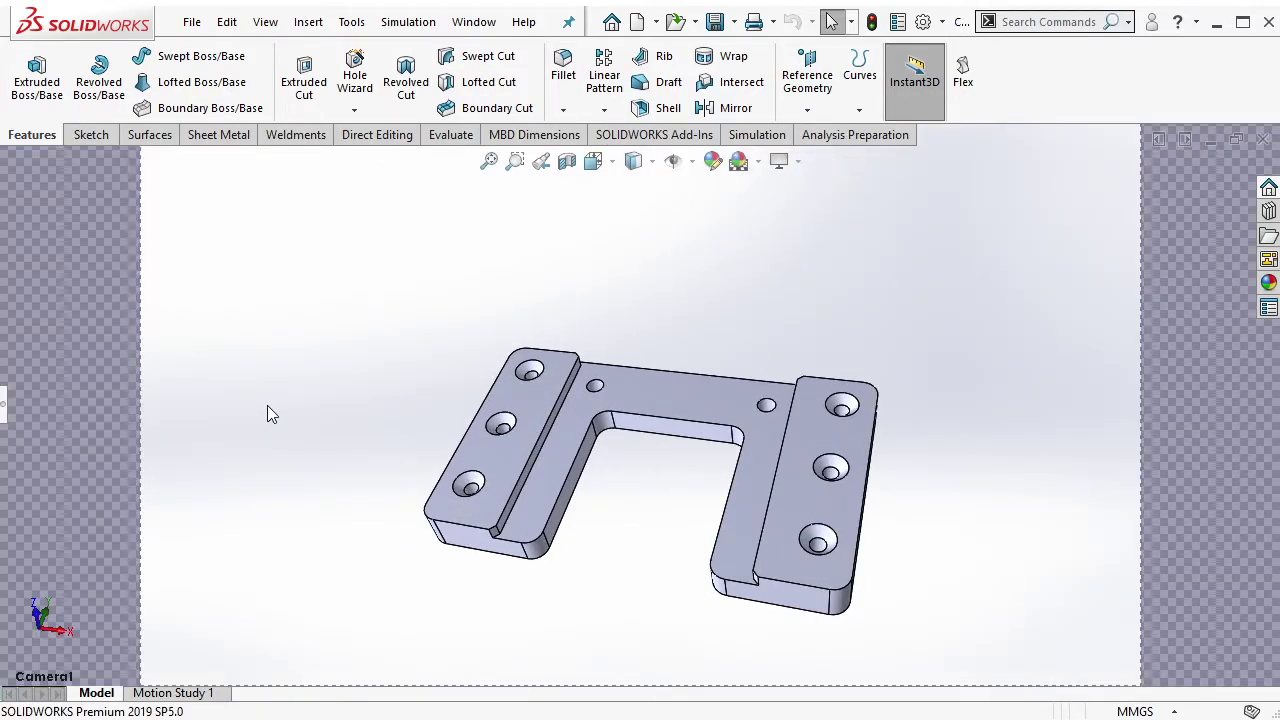
{"action": "mouse_move", "coordinate": [445, 404]}
{"action": "middle_mouse_down", "text": "ctrl"}
{"action": "mouse_move", "coordinate": [363, 275]}
{"action": "mouse_move", "coordinate": [451, 357]}
{"action": "mouse_move", "coordinate": [549, 391]}
{"action": "mouse_move", "coordinate": [770, 335]}
{"action": "mouse_move", "coordinate": [706, 357]}
{"action": "mouse_move", "coordinate": [374, 390]}
{"action": "mouse_move", "coordinate": [391, 357]}
{"action": "mouse_move", "coordinate": [557, 363]}
{"action": "mouse_move", "coordinate": [566, 434]}
{"action": "mouse_move", "coordinate": [583, 435]}
{"action": "mouse_move", "coordinate": [543, 443]}
{"action": "mouse_move", "coordinate": [560, 451]}
{"action": "mouse_move", "coordinate": [565, 412]}
{"action": "mouse_move", "coordinate": [599, 413]}
{"action": "middle_mouse_up", "text": "ctrl"}
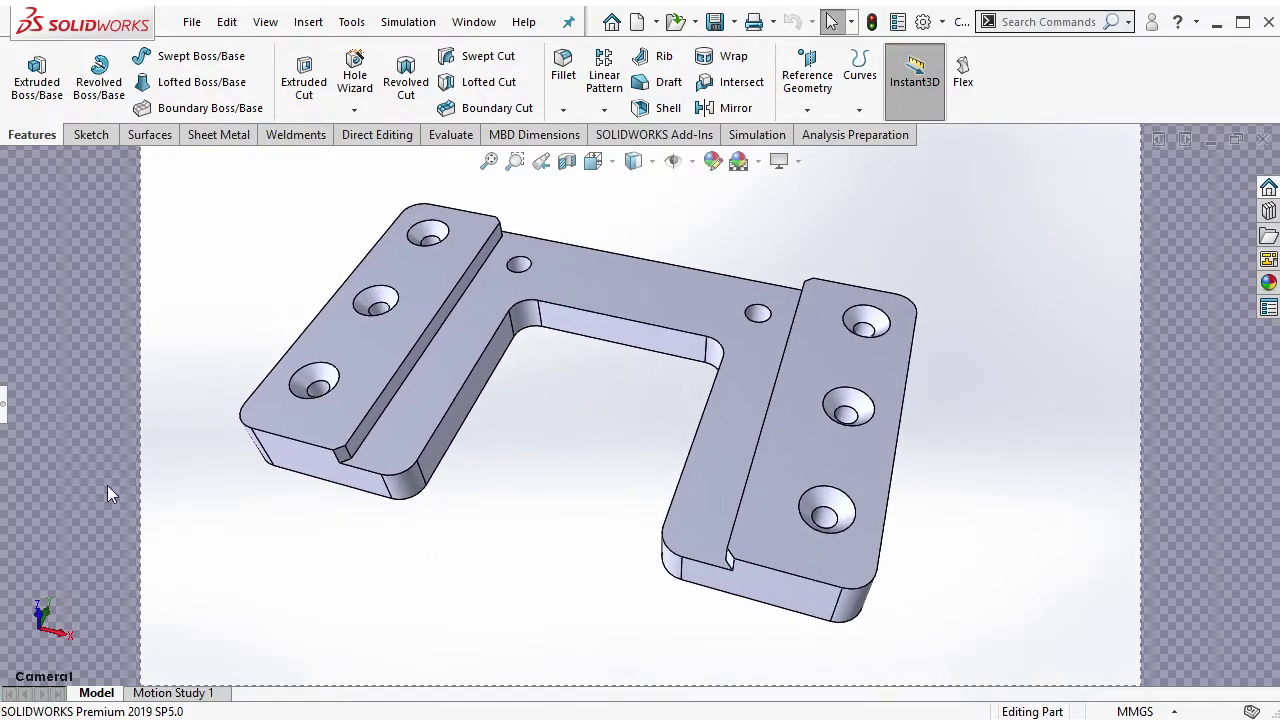
{"action": "left_click", "coordinate": [12, 415]}
{"action": "left_click", "coordinate": [36, 192]}
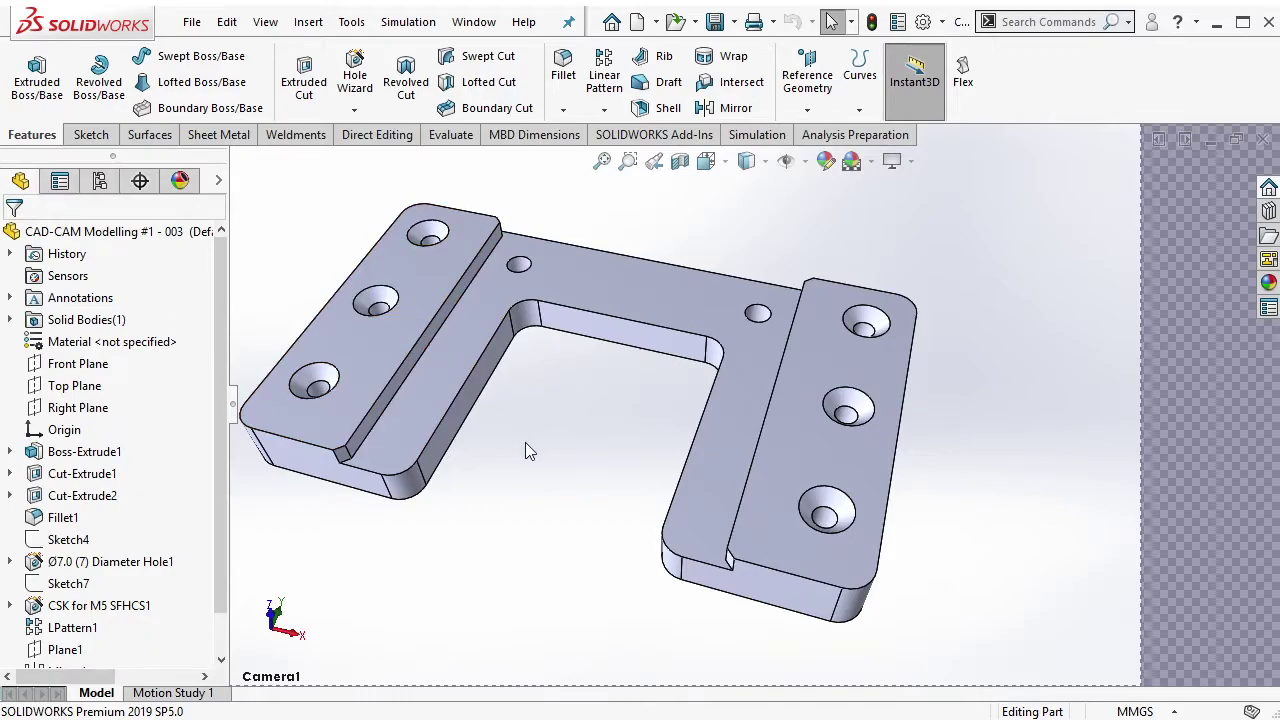